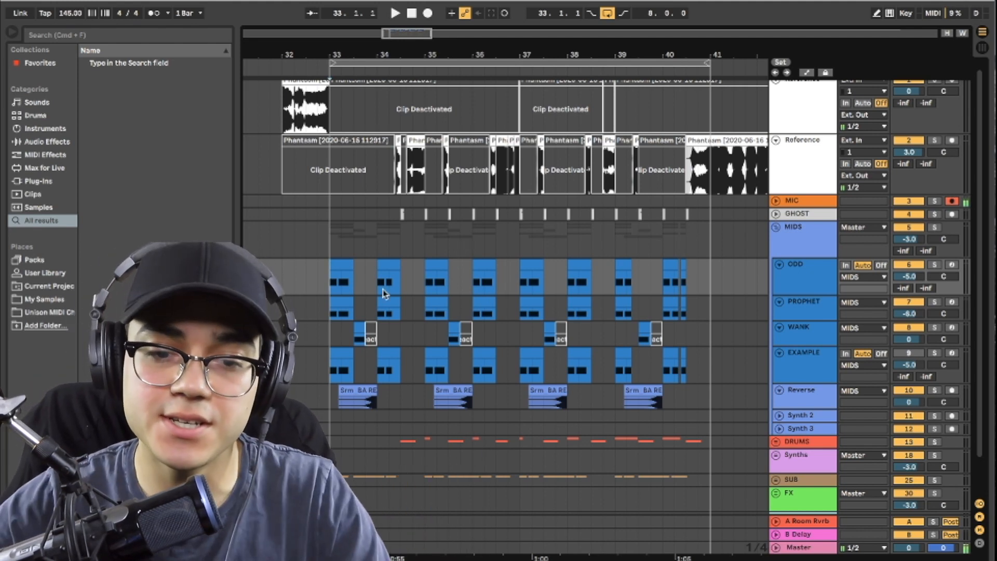
# Step: Solo the ODD track and play the loop from bar 33 to hear it on its own
pyautogui.click(935, 266)
pyautogui.press('space')
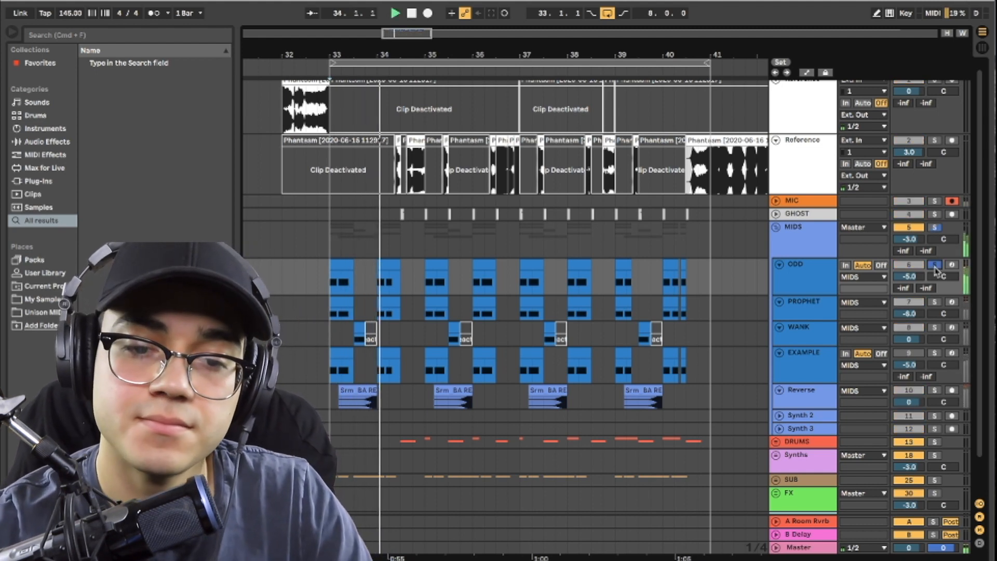
pyautogui.press('space')
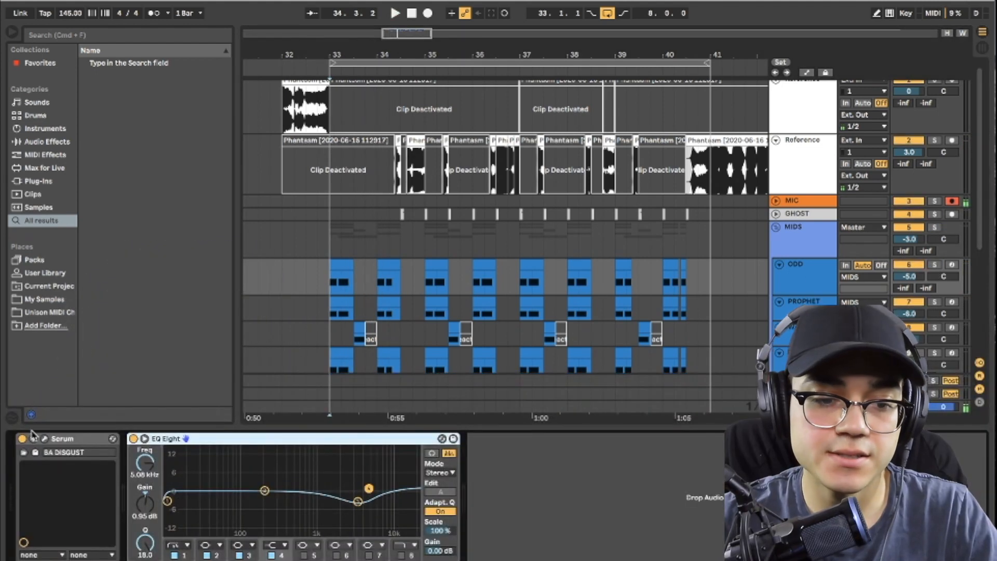
# Step: Open the Serum instrument on the ODD track and listen to the BA DISGUST preset during playback
pyautogui.click(44, 440)
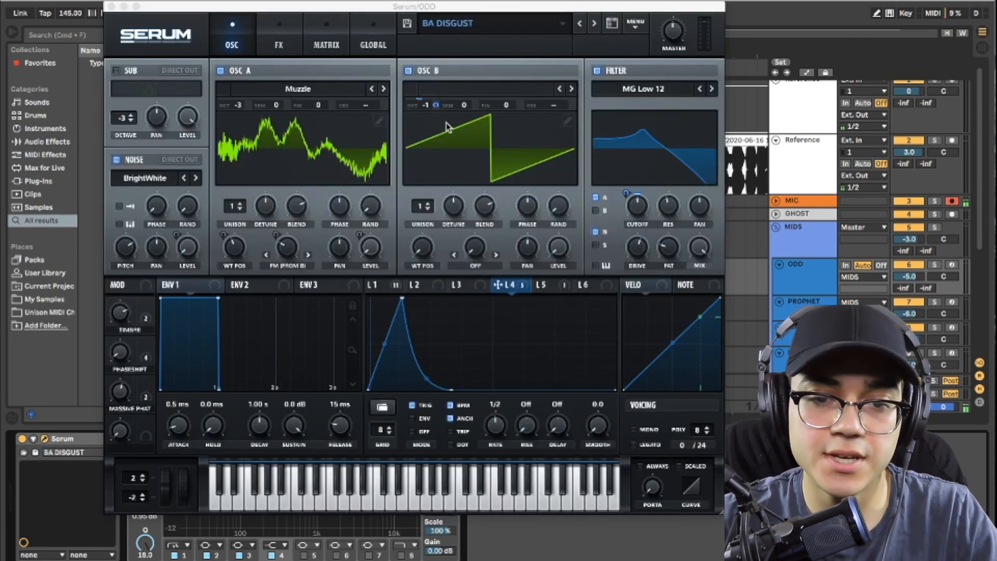
pyautogui.press('space')
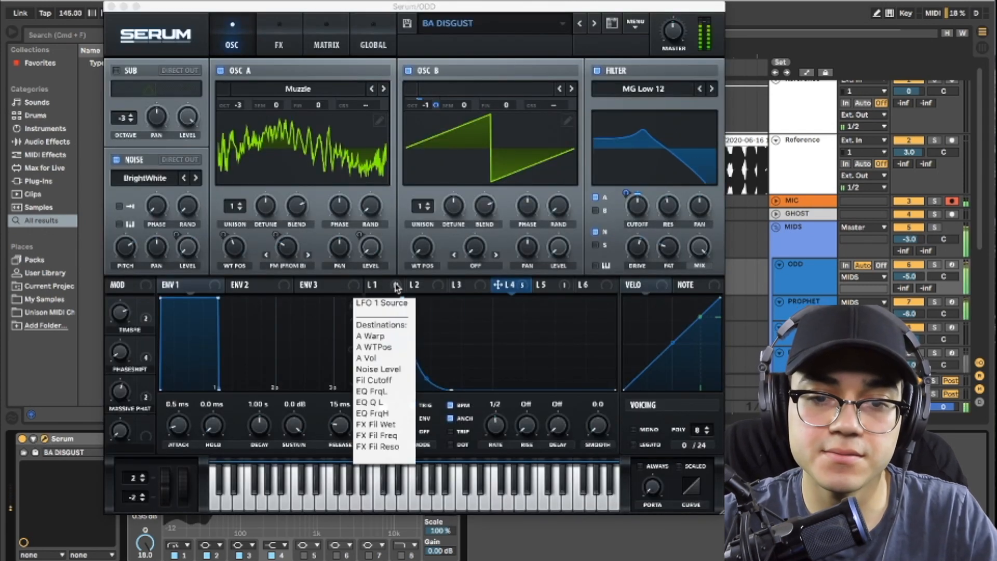
pyautogui.press('space')
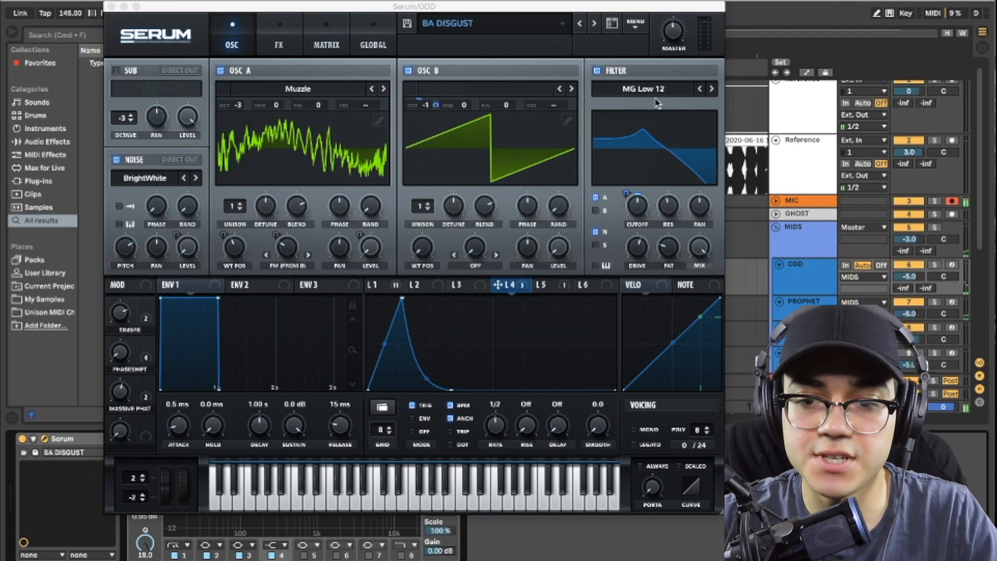
# Step: Examine the LFO 1 and LFO 4 shapes and oscillator A's Muzzle wavetable in 3D, playing the loop meanwhile
pyautogui.click(397, 286)
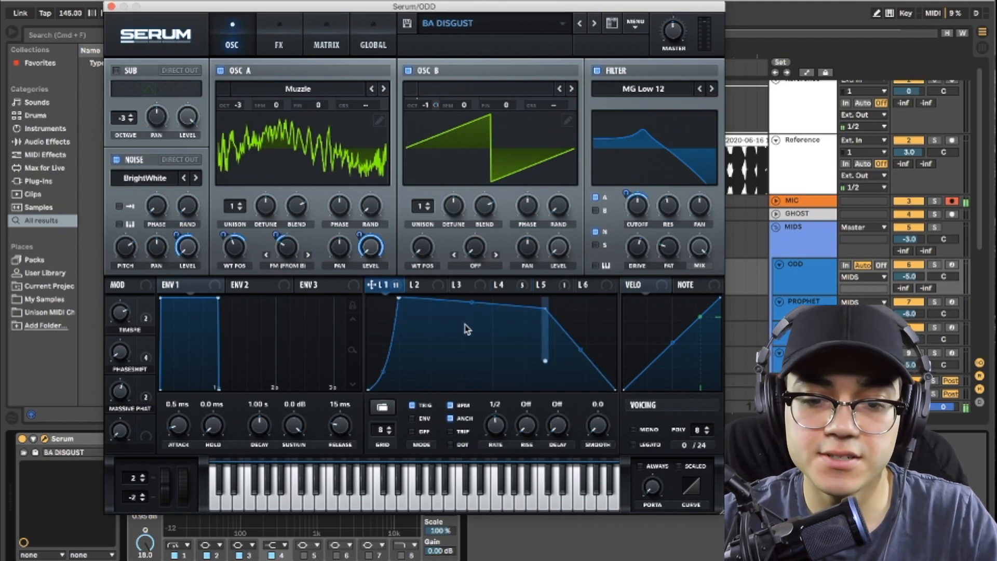
pyautogui.press('space')
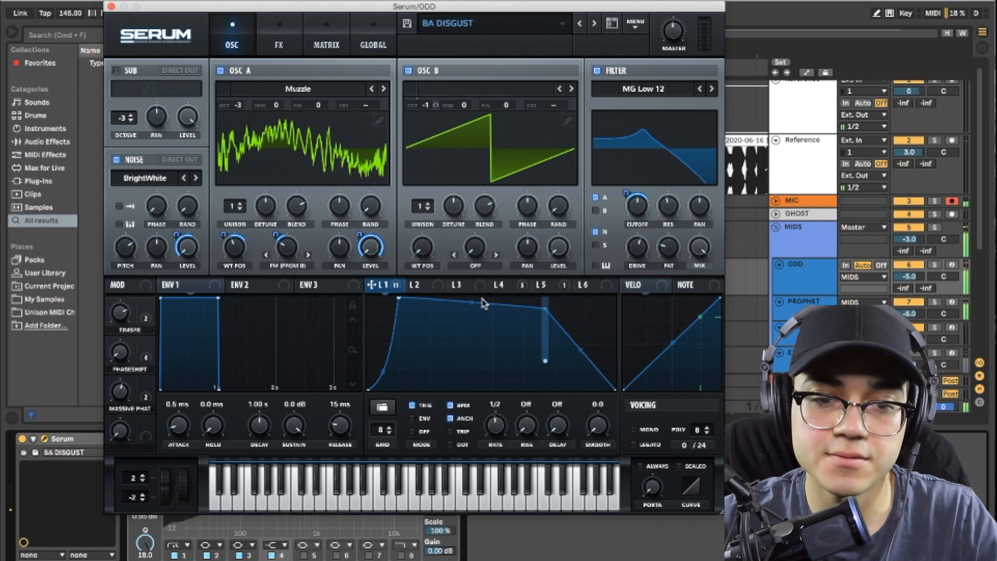
pyautogui.press('space')
pyautogui.click(356, 145)
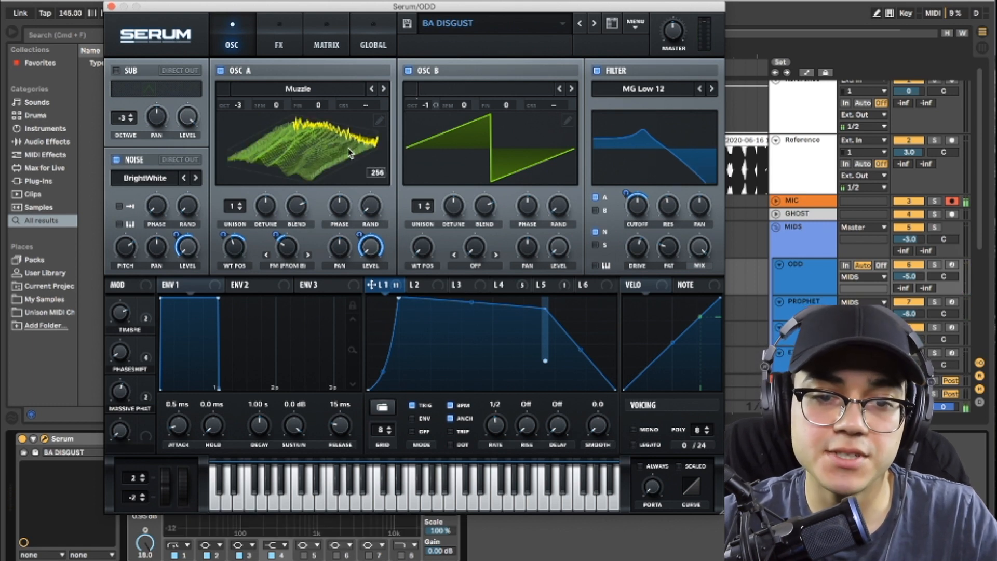
pyautogui.click(347, 154)
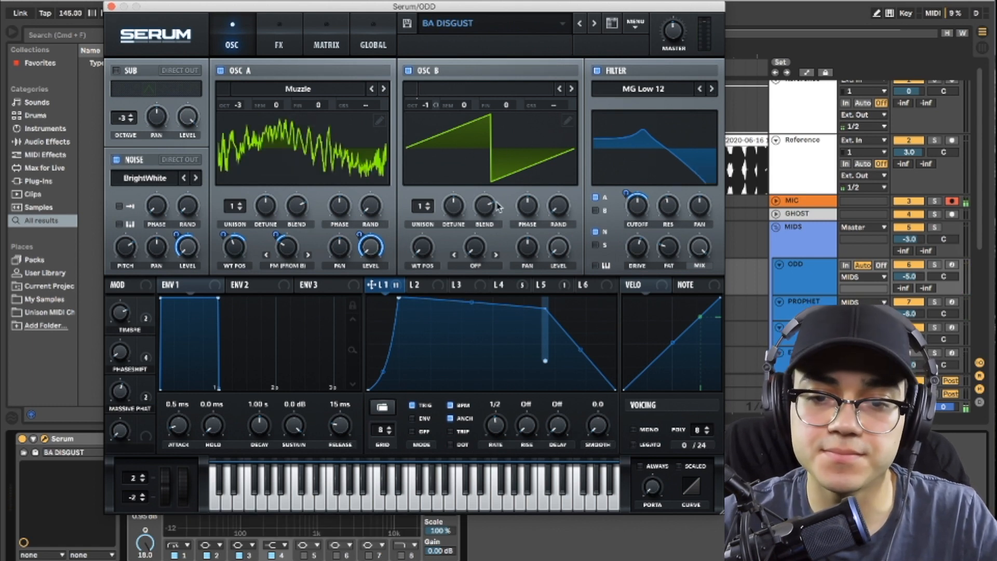
pyautogui.click(517, 289)
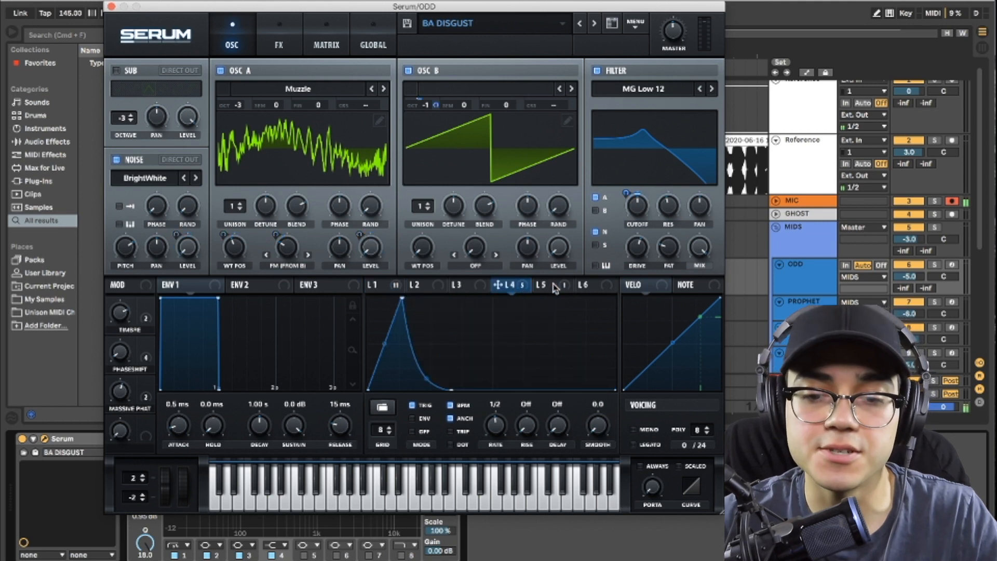
pyautogui.moveTo(519, 288)
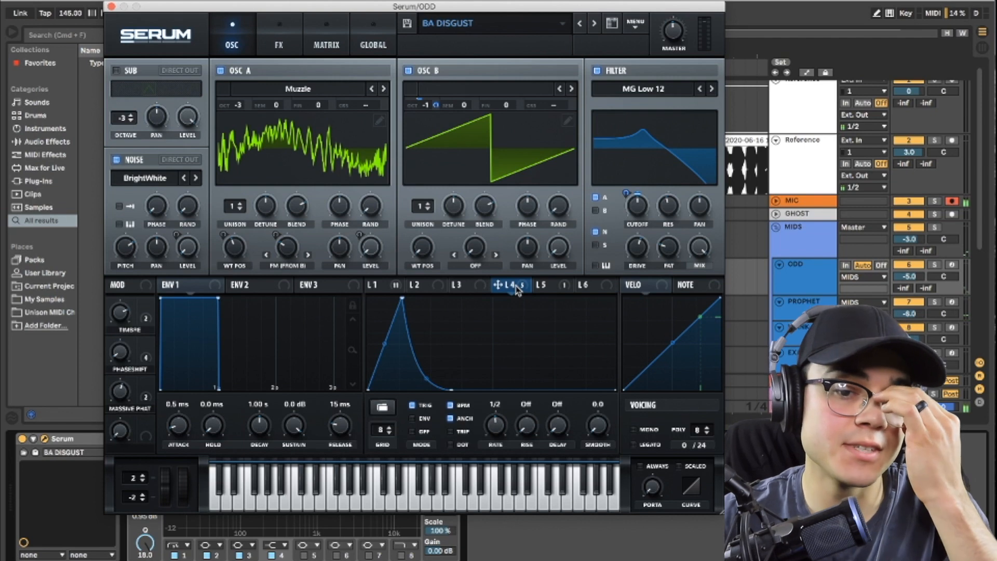
# Step: Examine Serum's effects and the Hyper mix modulators, and compare the sound with Hyper/Dimension bypassed and enabled
pyautogui.click(278, 39)
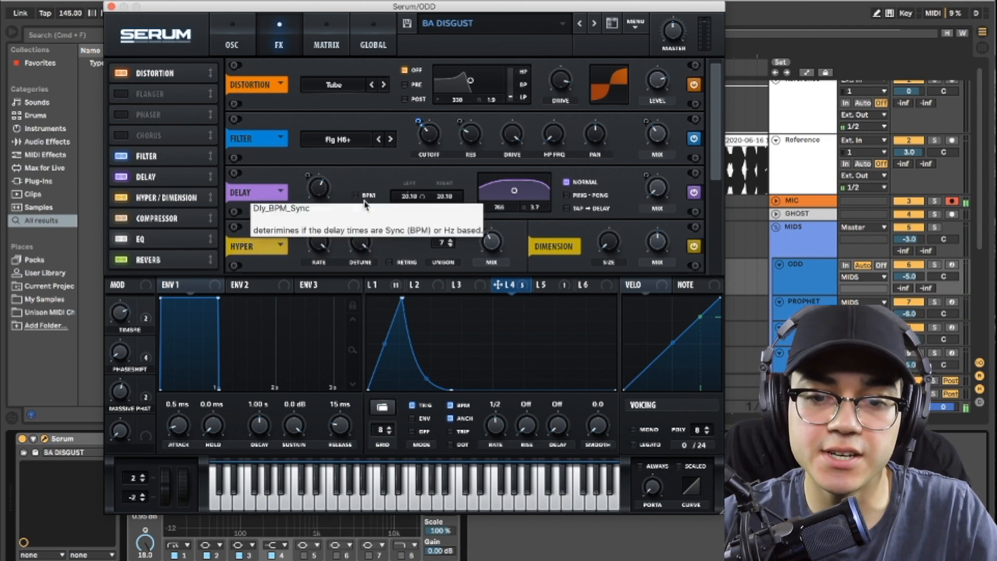
pyautogui.rightClick(480, 244)
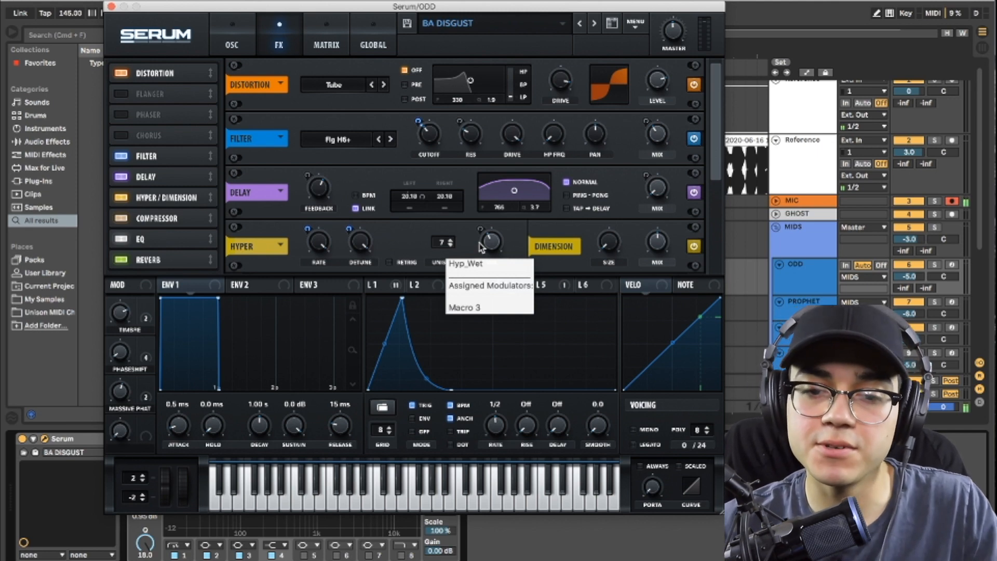
pyautogui.press('space')
pyautogui.click(696, 248)
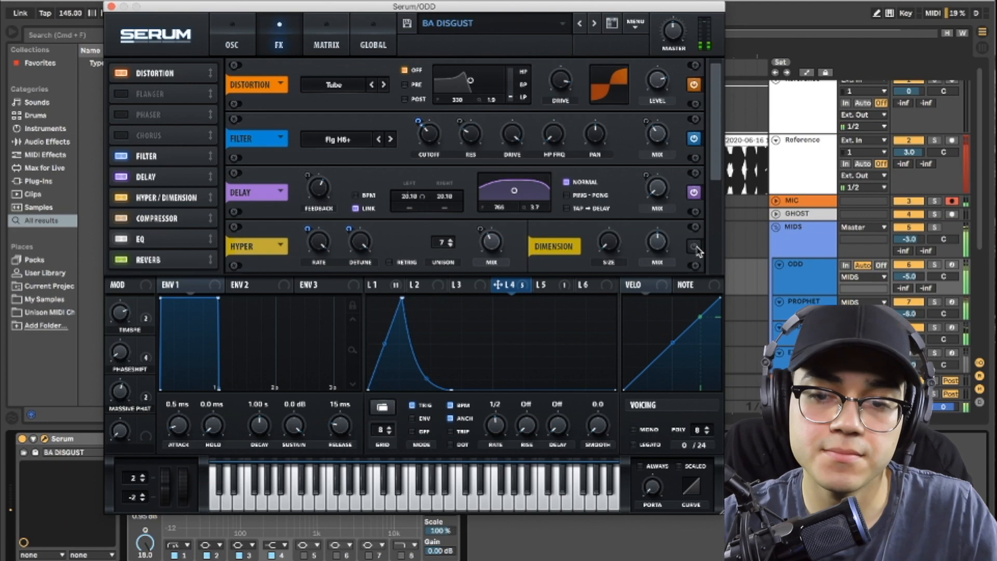
pyautogui.click(696, 248)
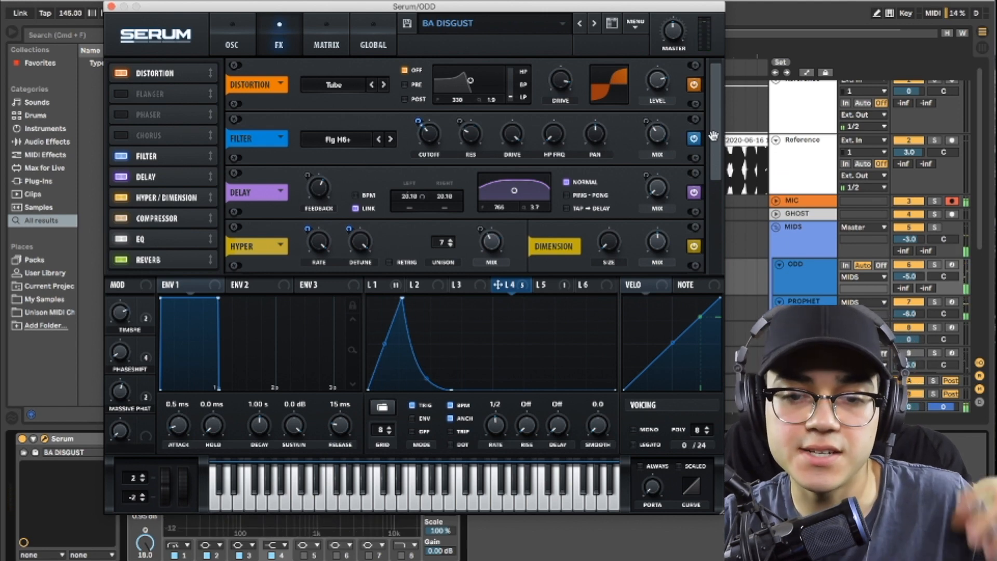
# Step: Compare the patch with Serum's EQ effect bypassed and enabled while the loop plays
pyautogui.moveTo(714, 136); pyautogui.dragTo(716, 223)
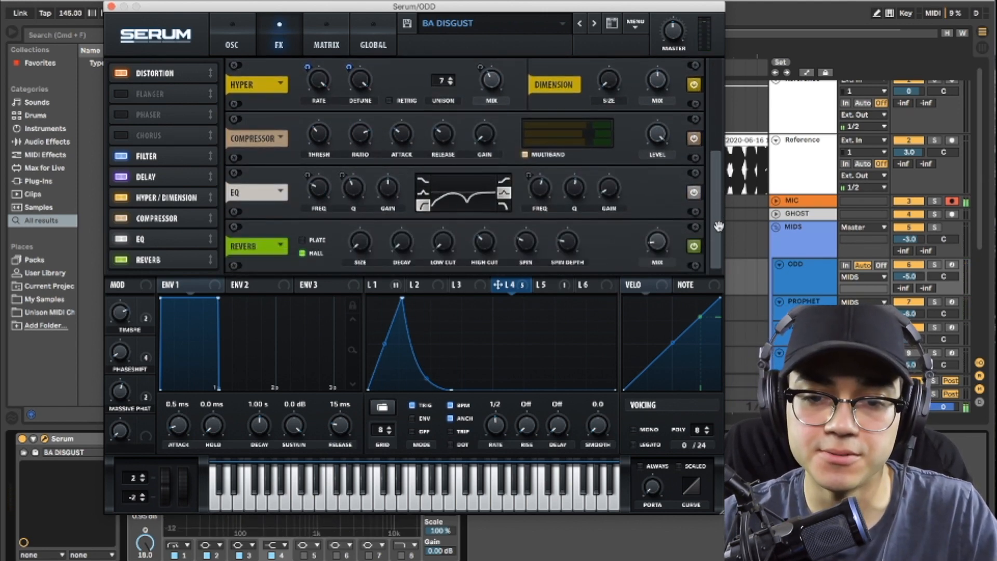
pyautogui.press('space')
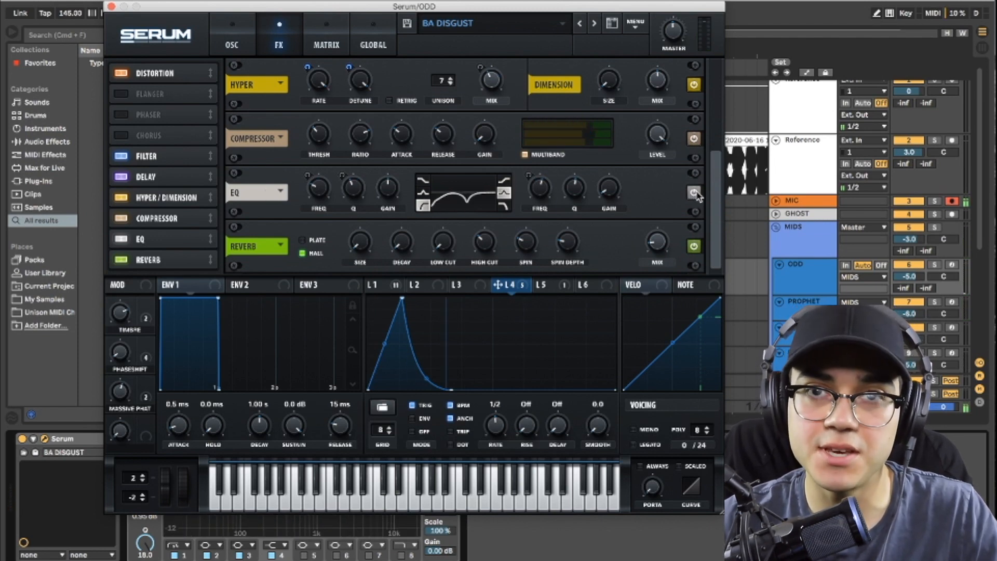
pyautogui.press('space')
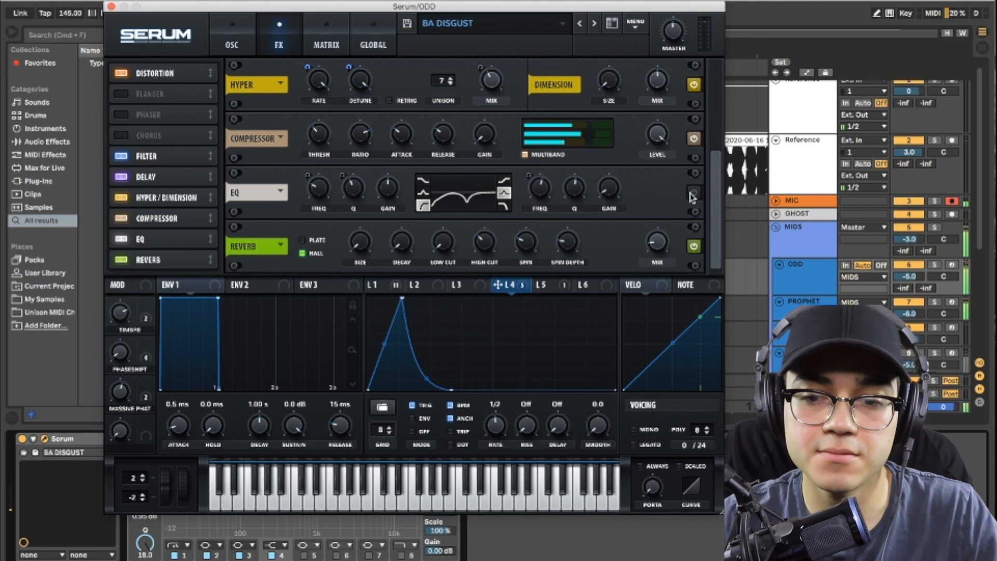
pyautogui.click(695, 196)
pyautogui.press('space')
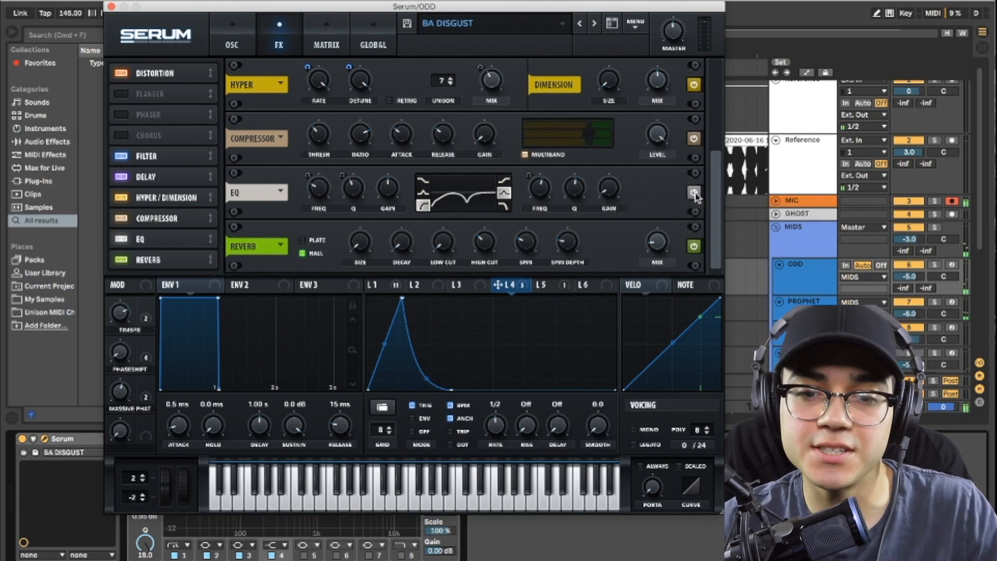
# Step: Examine the modulation matrix routing of LFO 5 to master tuning and the LFO 5 shape during playback
pyautogui.click(332, 39)
pyautogui.moveTo(718, 119); pyautogui.dragTo(718, 185)
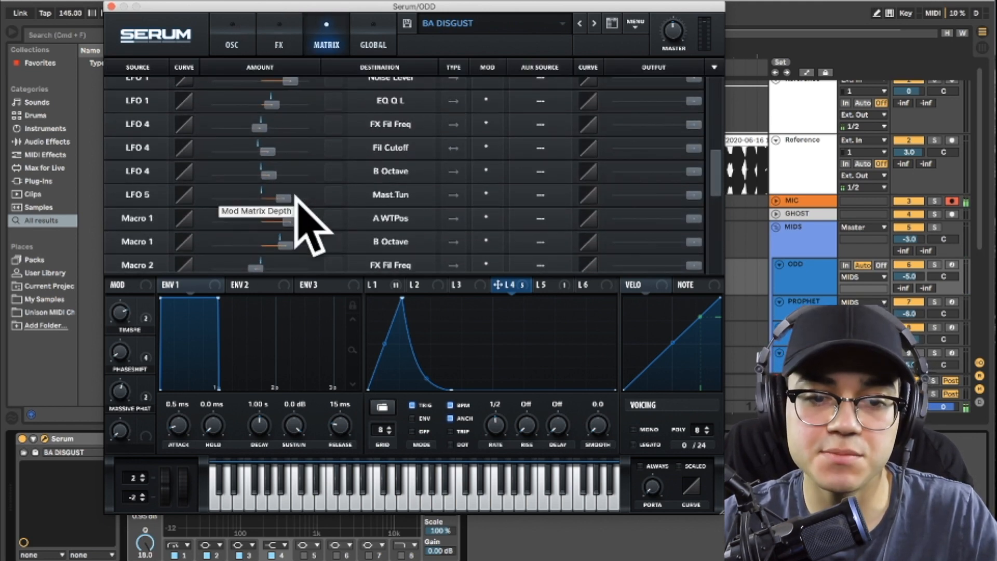
pyautogui.press('space')
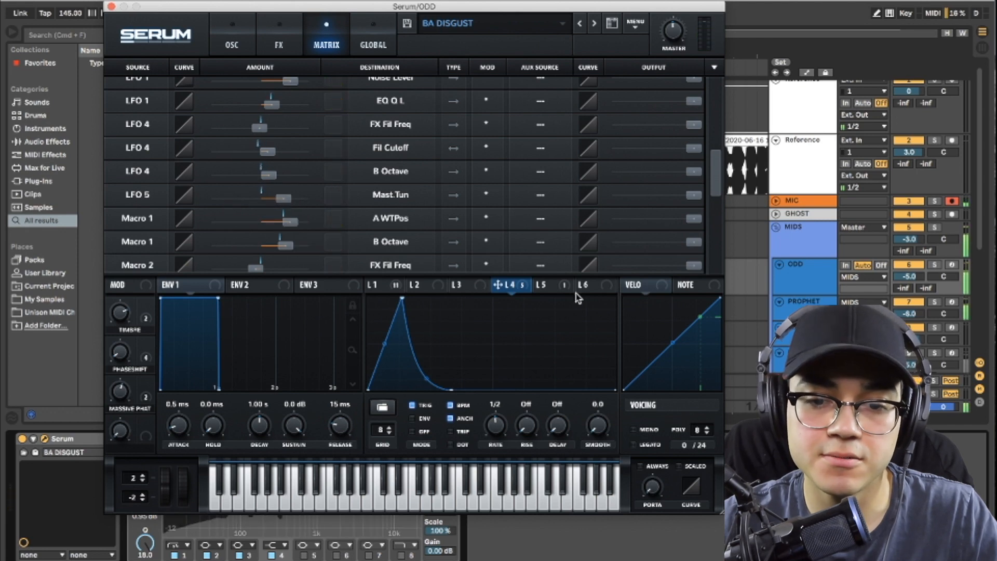
pyautogui.click(543, 284)
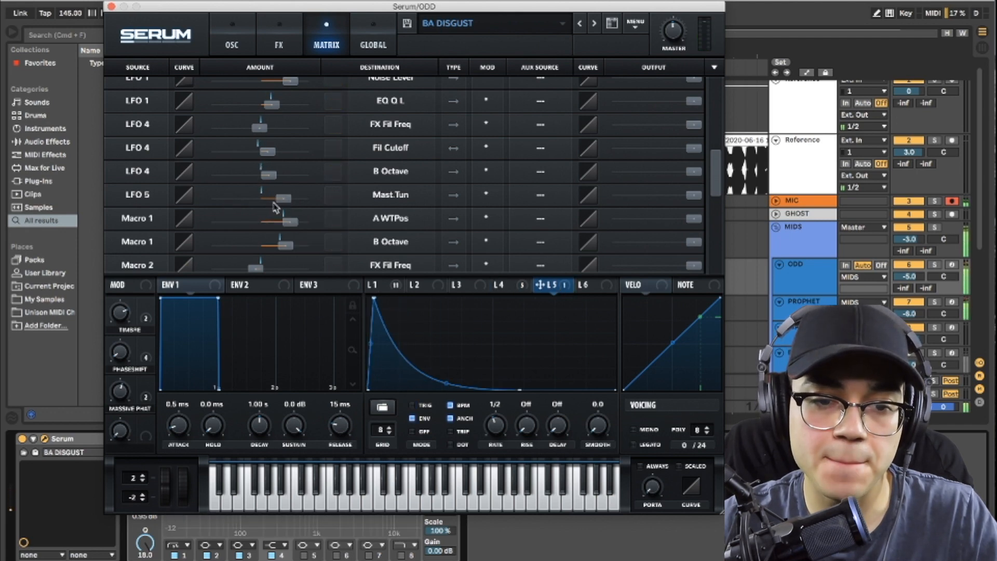
pyautogui.moveTo(314, 200)
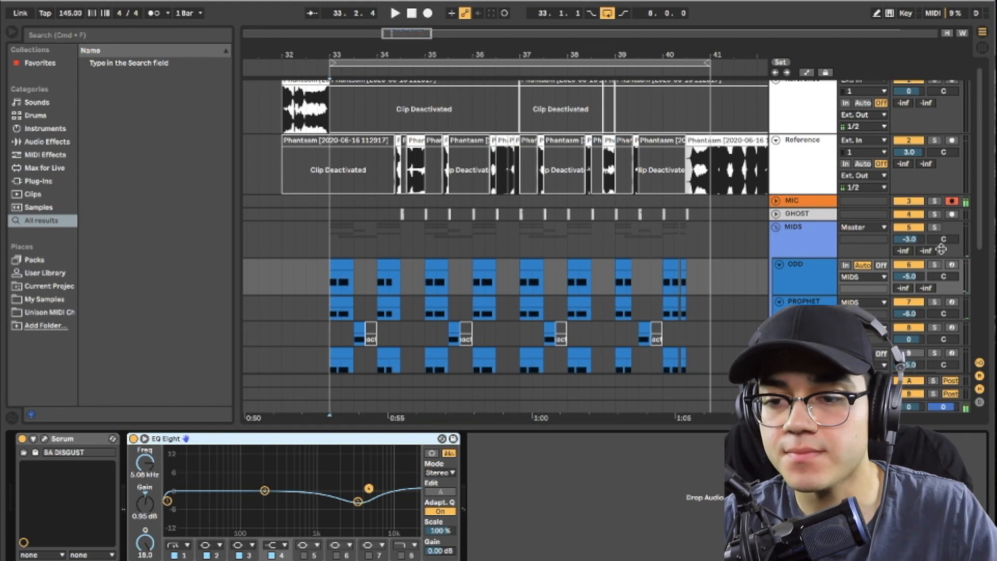
# Step: Select the EXAMPLE track in the MIDS group to show its device chain
pyautogui.scroll(-5, 703, 245)
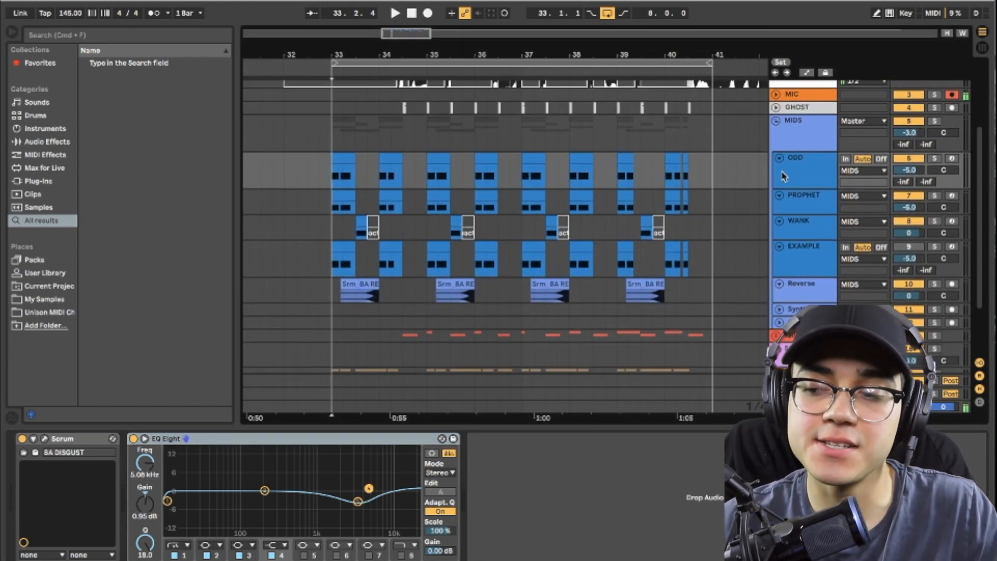
pyautogui.scroll(-2, 789, 192)
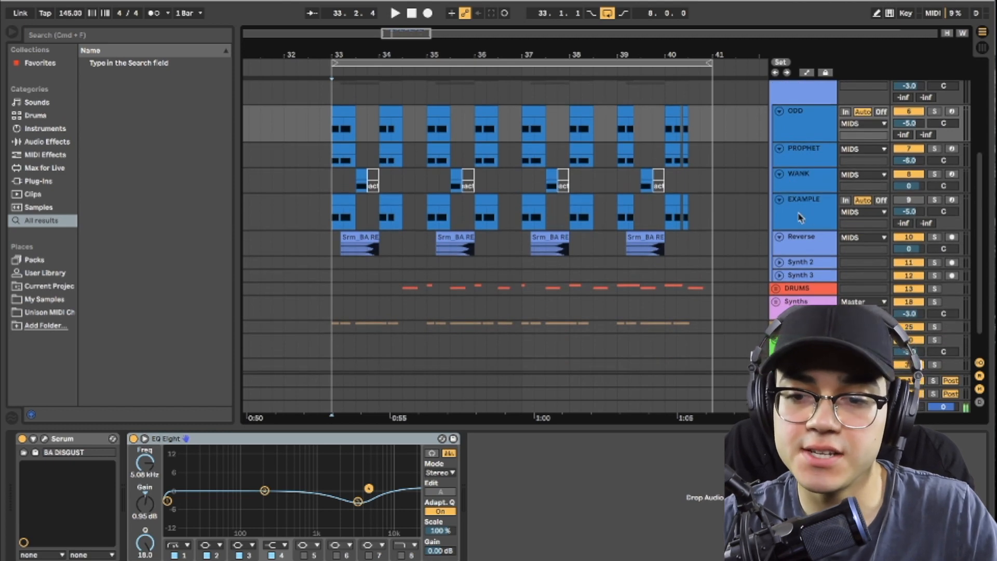
pyautogui.click(800, 217)
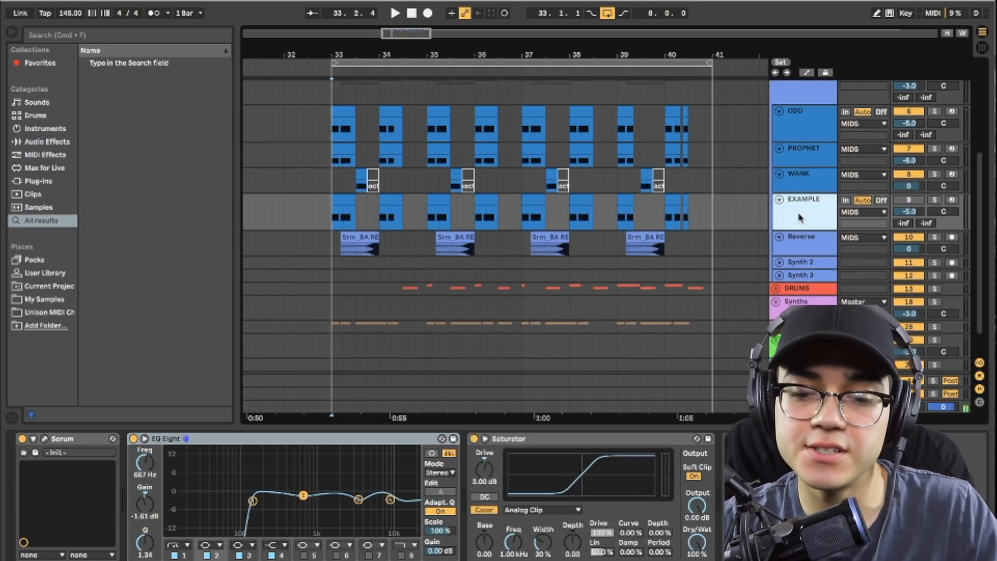
# Step: Audition the EXAMPLE track in solo from bar 33, then end the solo and stop playback
pyautogui.scroll(2, 797, 219)
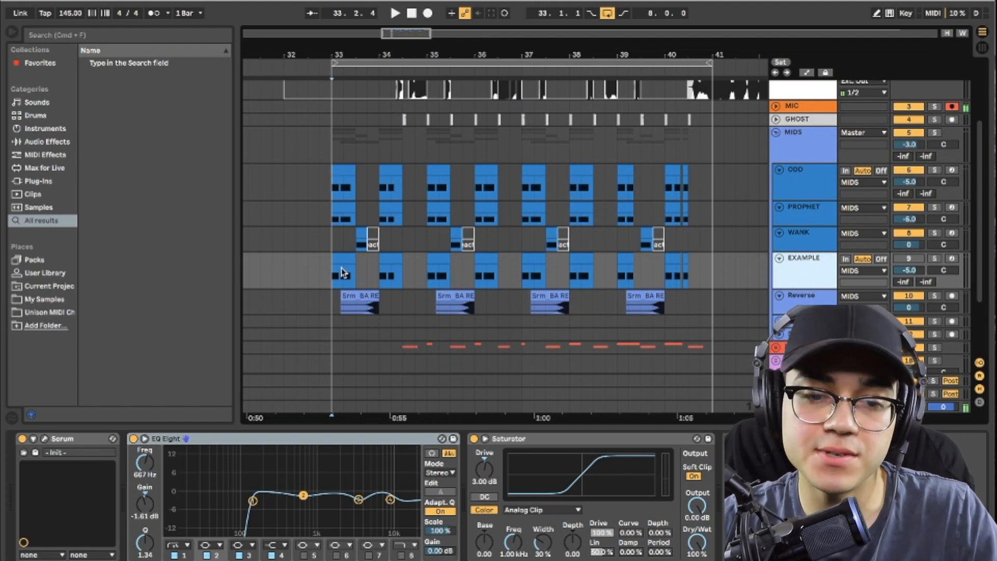
pyautogui.click(331, 284)
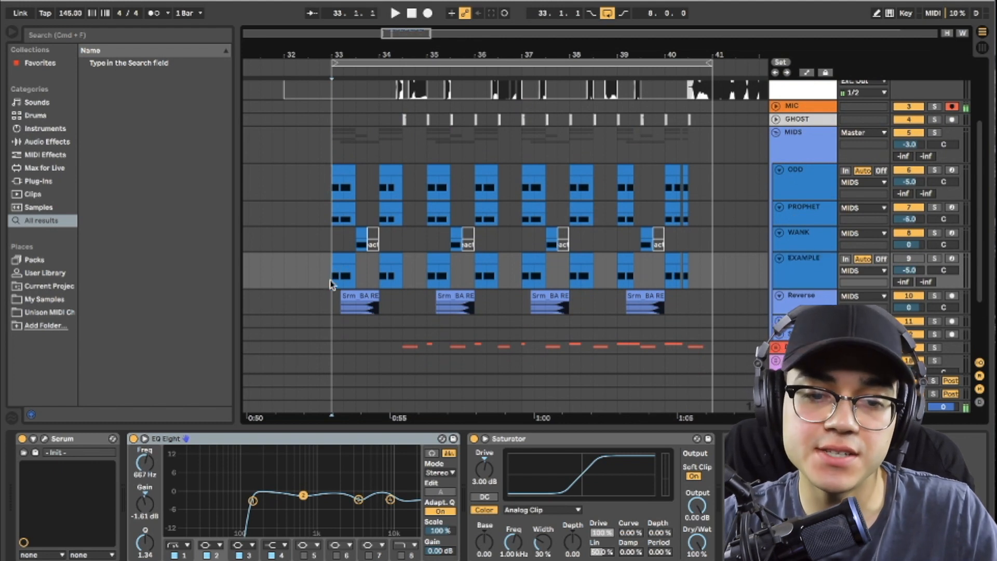
pyautogui.click(933, 259)
pyautogui.press('space')
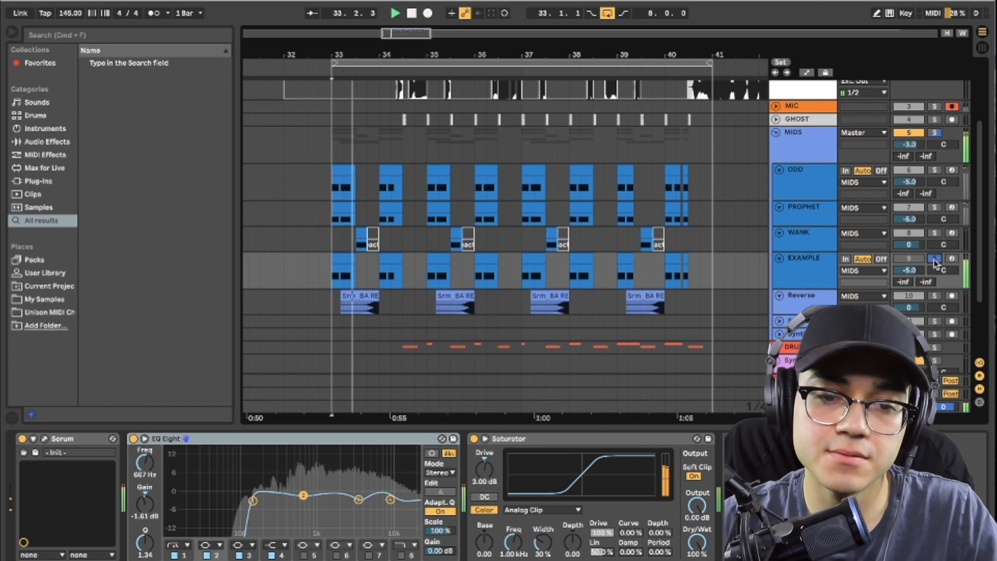
pyautogui.click(933, 260)
pyautogui.press('space')
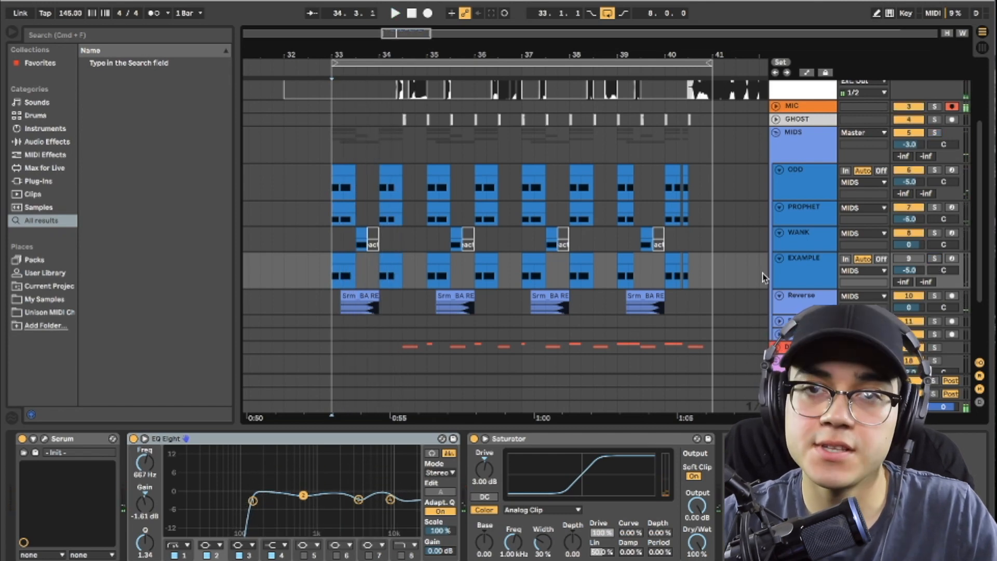
# Step: Open the EXAMPLE track's Serum, mute the ODD and PROPHET tracks, and enable the EXAMPLE track
pyautogui.click(45, 439)
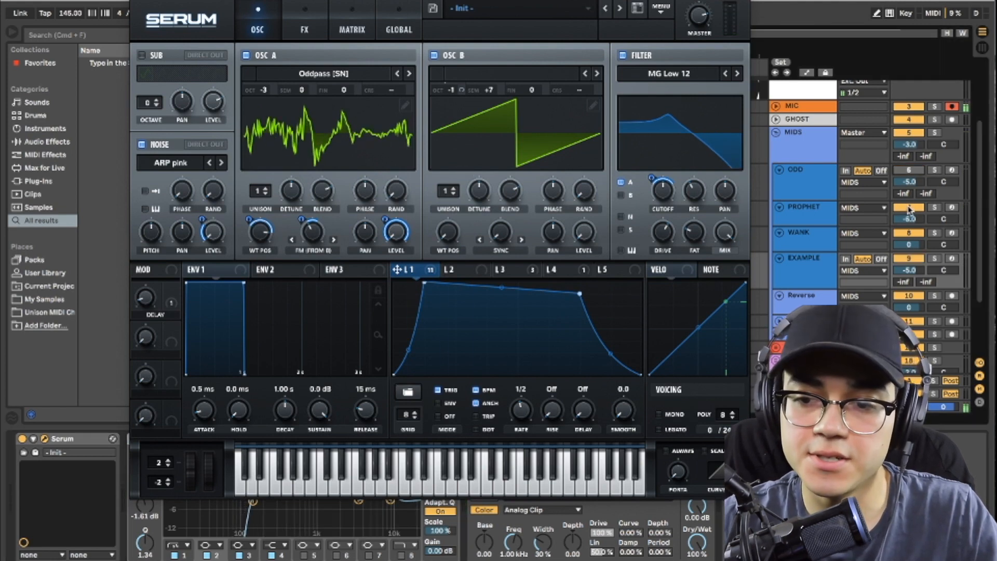
pyautogui.click(909, 208)
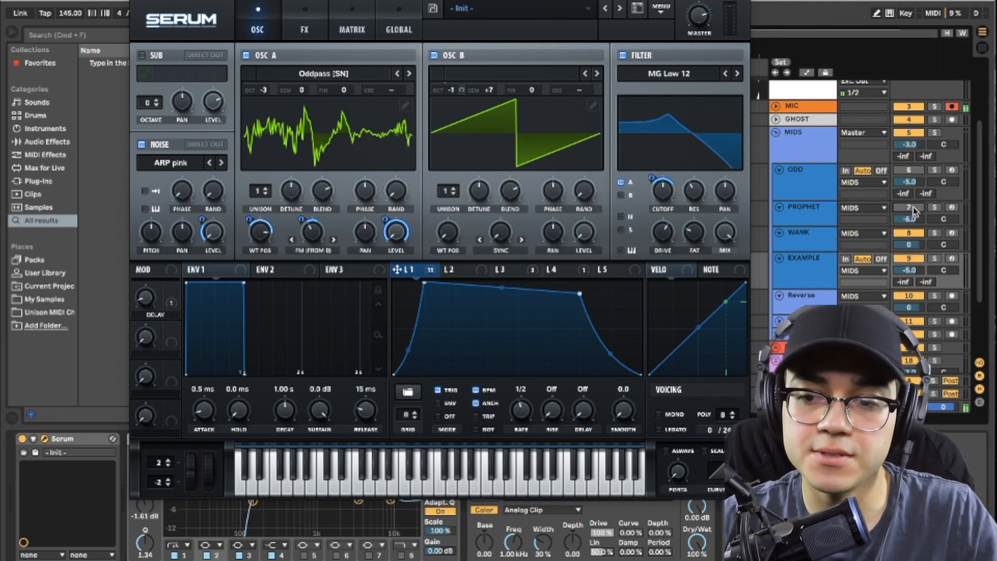
pyautogui.press('space')
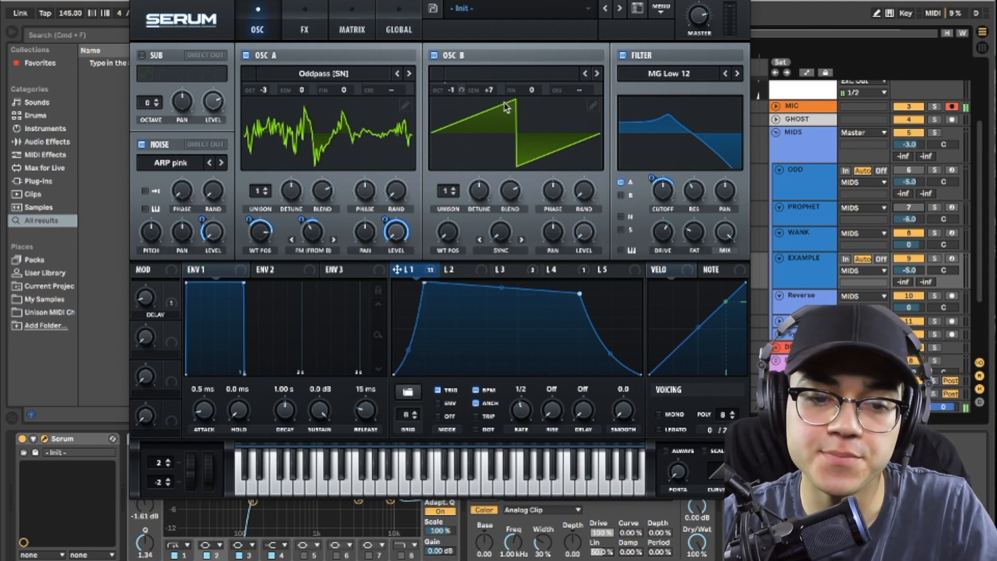
# Step: Turn off the EQ Eight and Saturator on the EXAMPLE track, moving the Serum window out of the way and back
pyautogui.moveTo(501, 1); pyautogui.dragTo(734, 1)
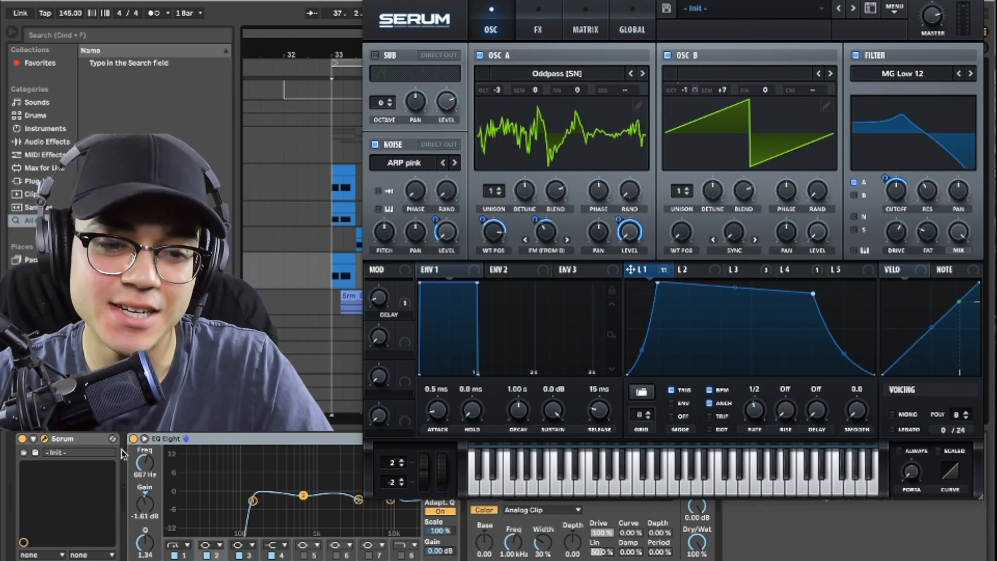
pyautogui.click(133, 439)
pyautogui.moveTo(586, 3); pyautogui.dragTo(497, 501)
pyautogui.click(473, 439)
pyautogui.moveTo(622, 501); pyautogui.dragTo(595, 37)
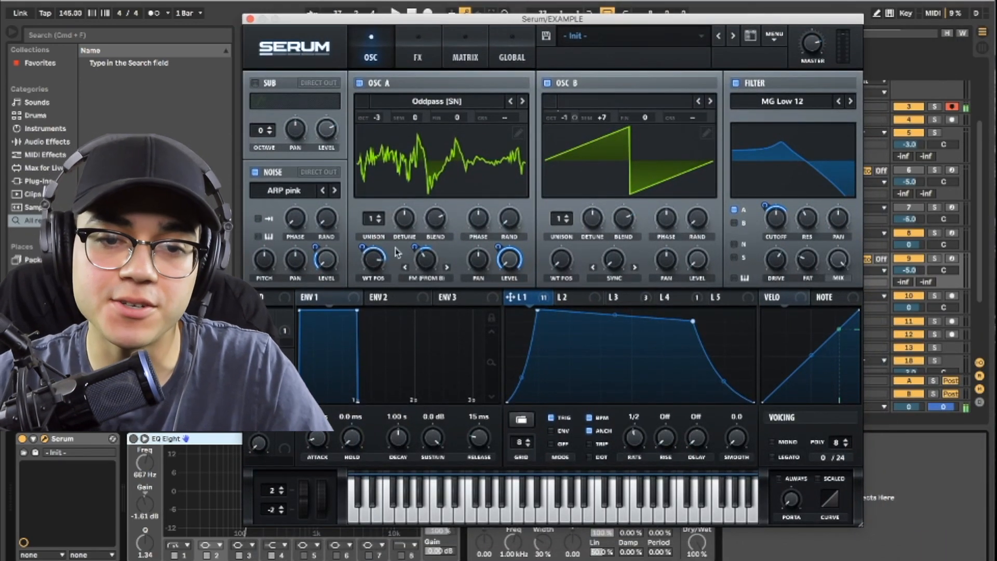
# Step: Turn off oscillator B, the filter and all active effects from Distortion to Reverb, then return to the oscillator view
pyautogui.click(546, 83)
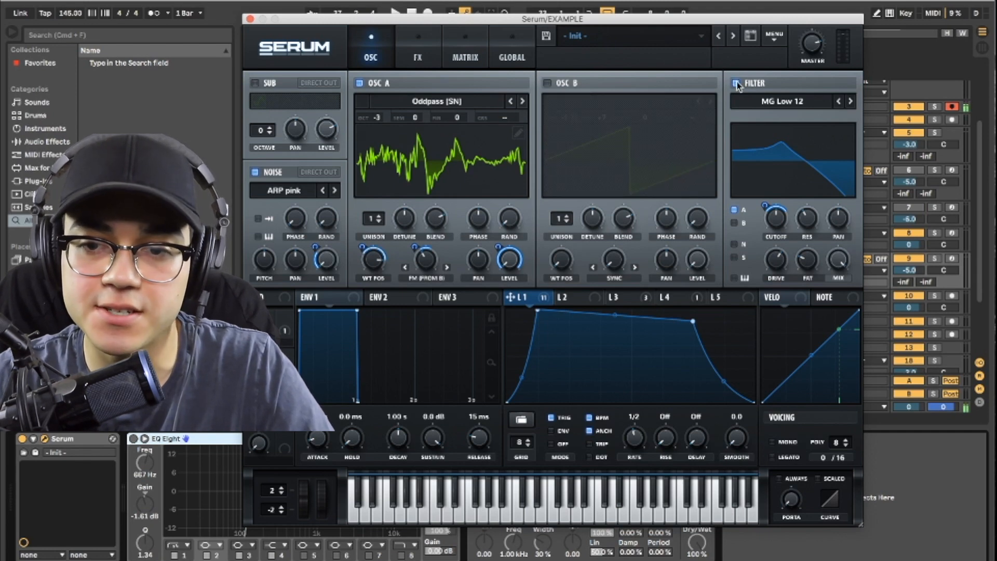
pyautogui.click(417, 52)
pyautogui.scroll(-3, 831, 183)
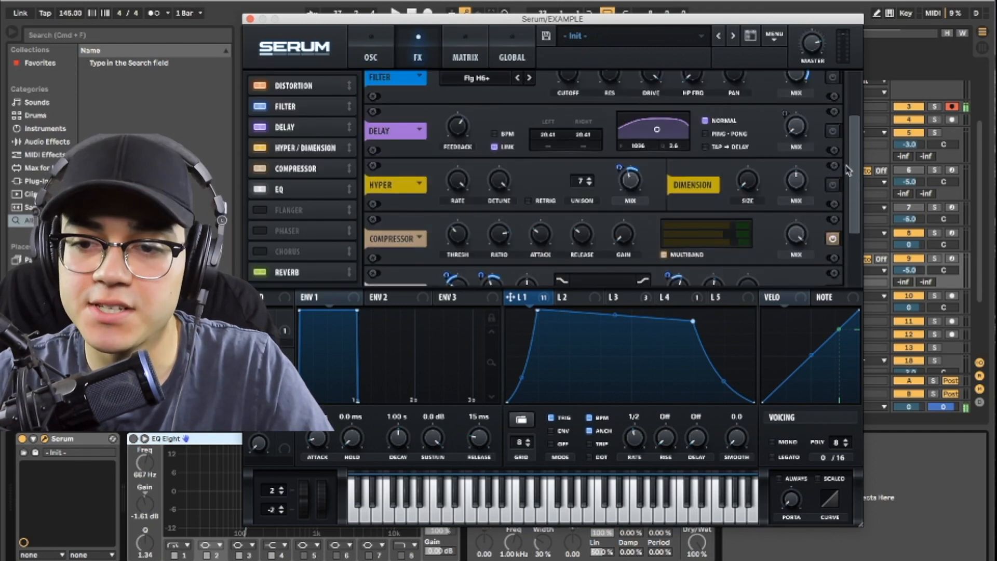
pyautogui.scroll(-3, 849, 192)
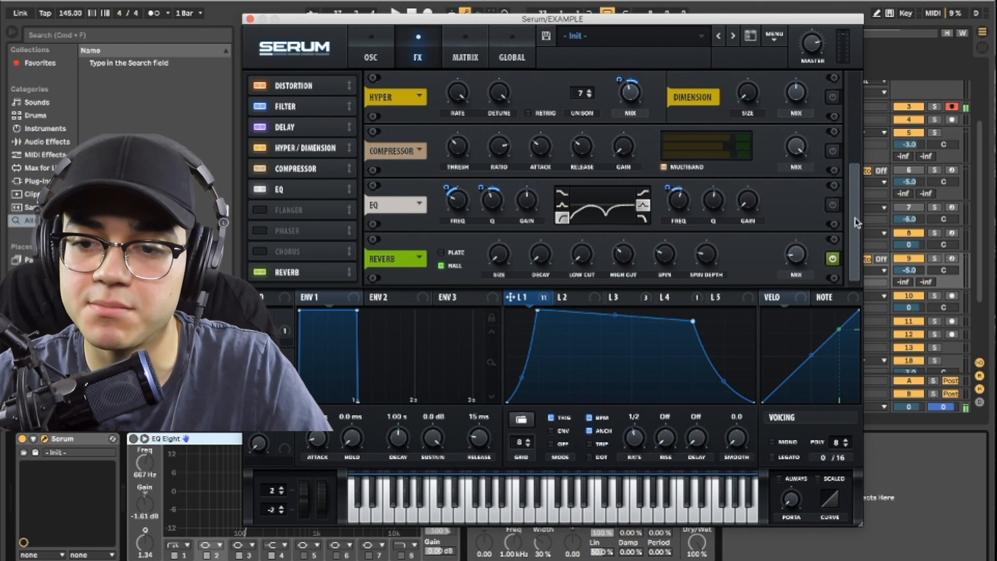
pyautogui.moveTo(854, 255); pyautogui.dragTo(861, 130)
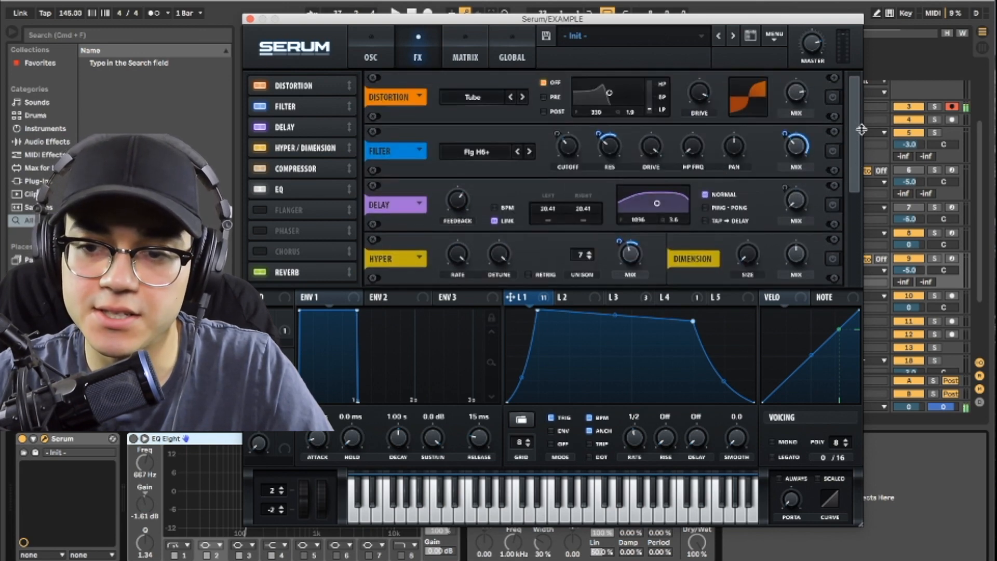
pyautogui.click(357, 40)
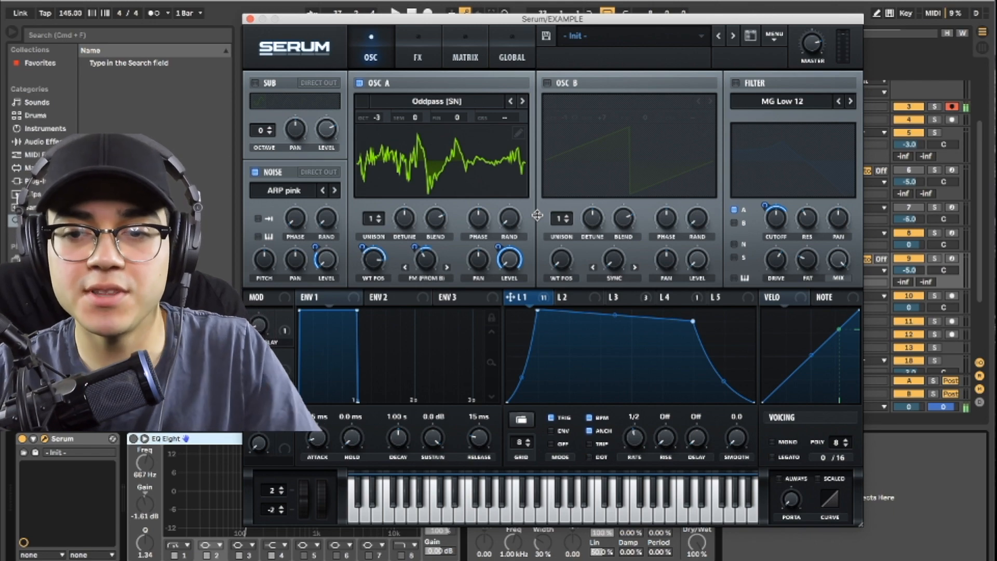
# Step: Move the Serum window aside and look through the Spectral wavetables for oscillator A, keeping Oddpass [SN] loaded
pyautogui.moveTo(633, 19); pyautogui.dragTo(751, 5)
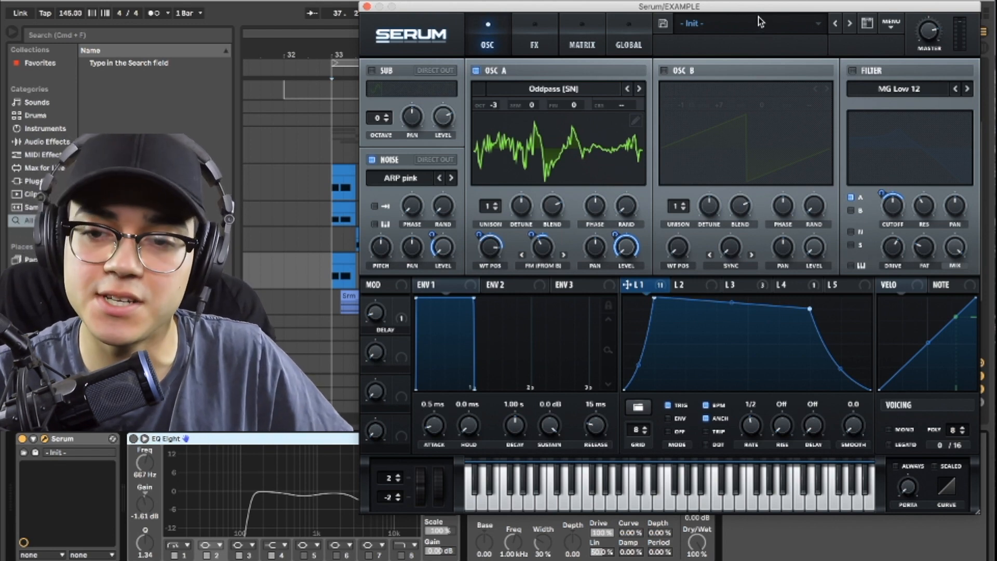
pyautogui.moveTo(756, 7); pyautogui.dragTo(764, 9)
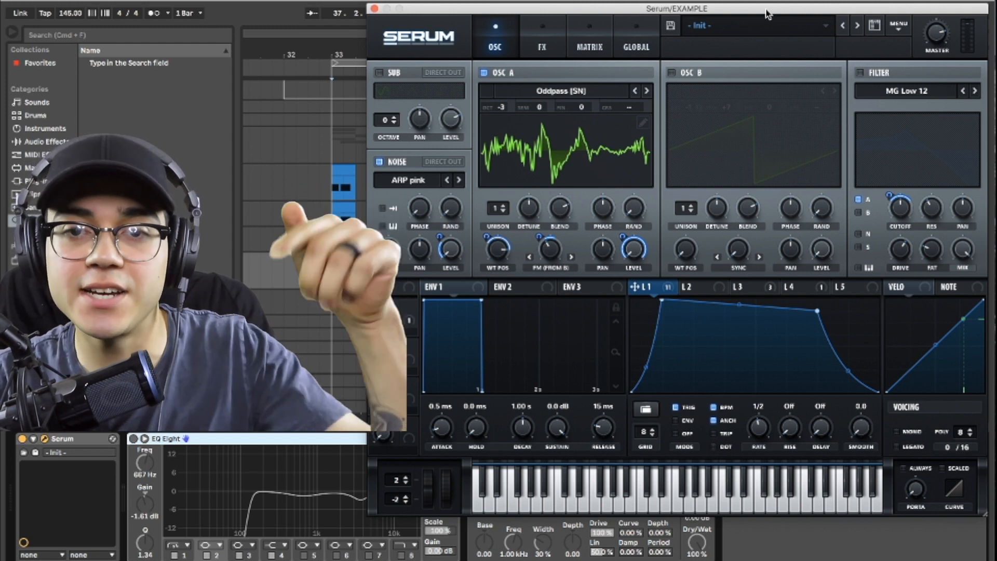
pyautogui.moveTo(766, 8); pyautogui.dragTo(767, 10)
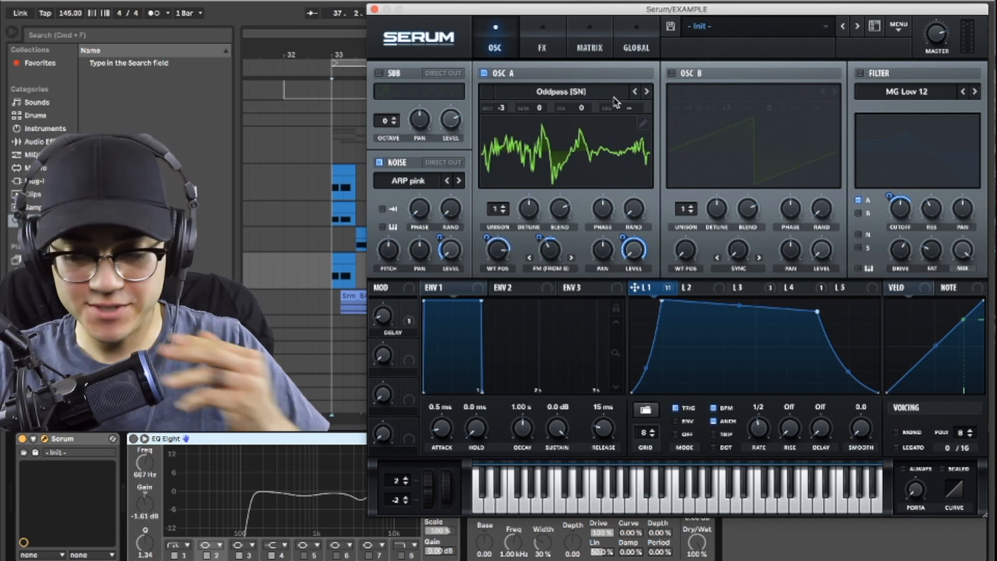
pyautogui.click(570, 96)
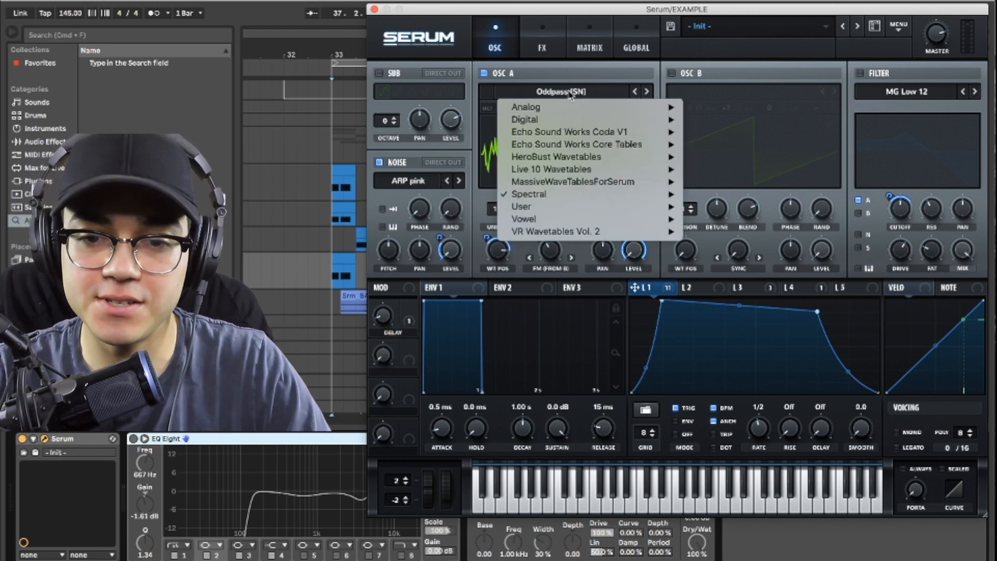
pyautogui.moveTo(572, 199)
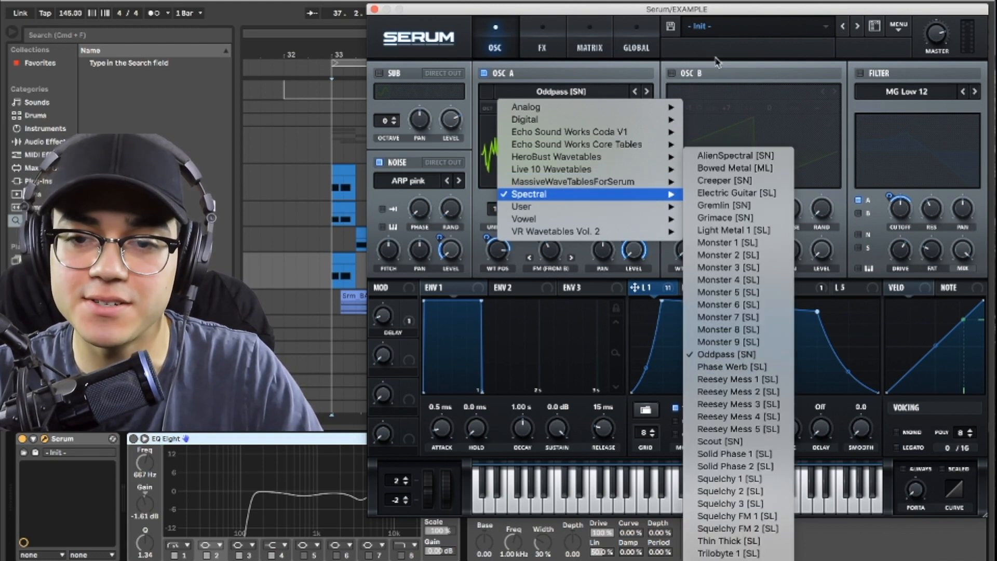
pyautogui.click(705, 11)
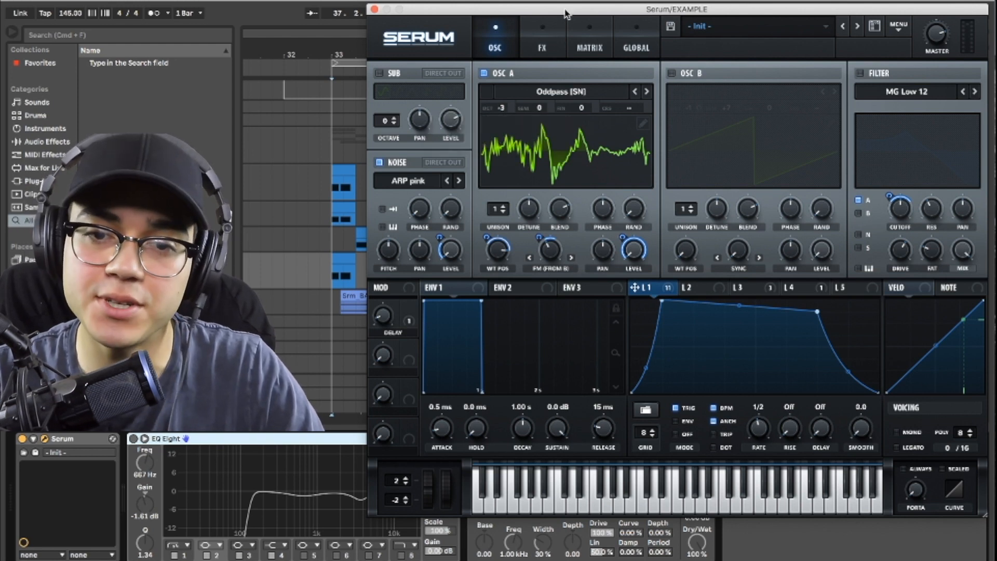
# Step: Close Serum, open the EXAMPLE track's MIDI clip at bar 33 and select all its notes
pyautogui.click(374, 9)
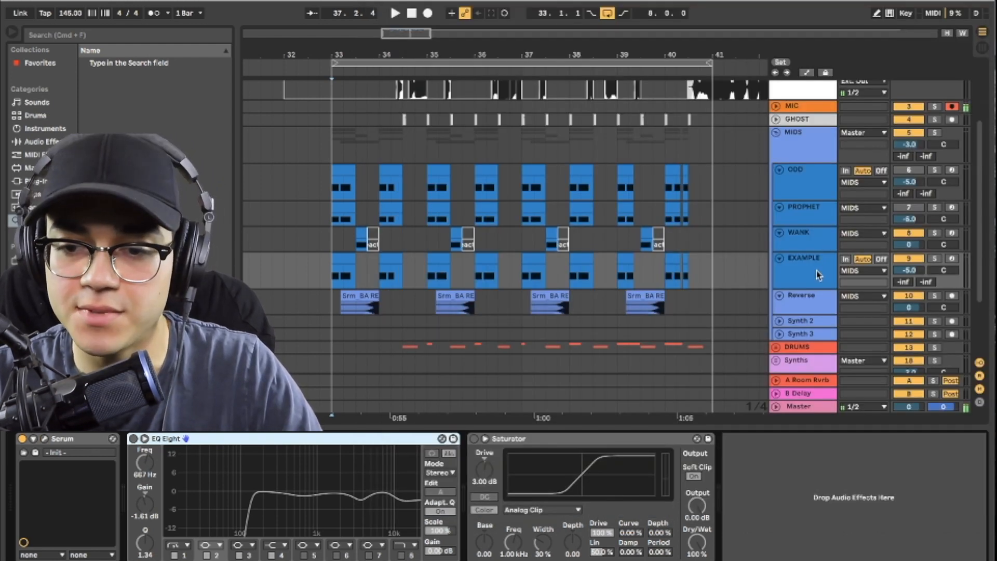
pyautogui.doubleClick(340, 258)
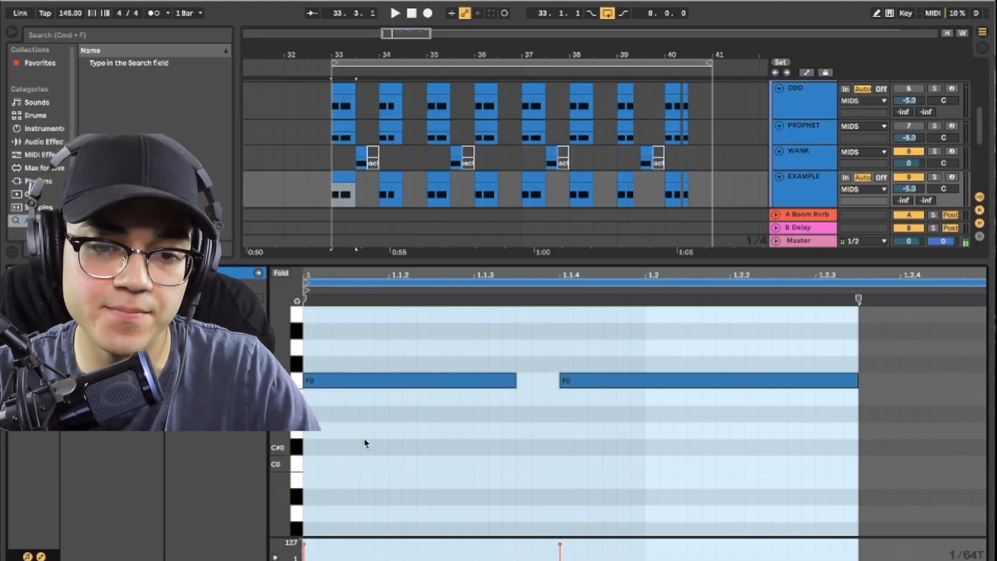
pyautogui.click(372, 382)
pyautogui.click(367, 393)
pyautogui.press('super+a')
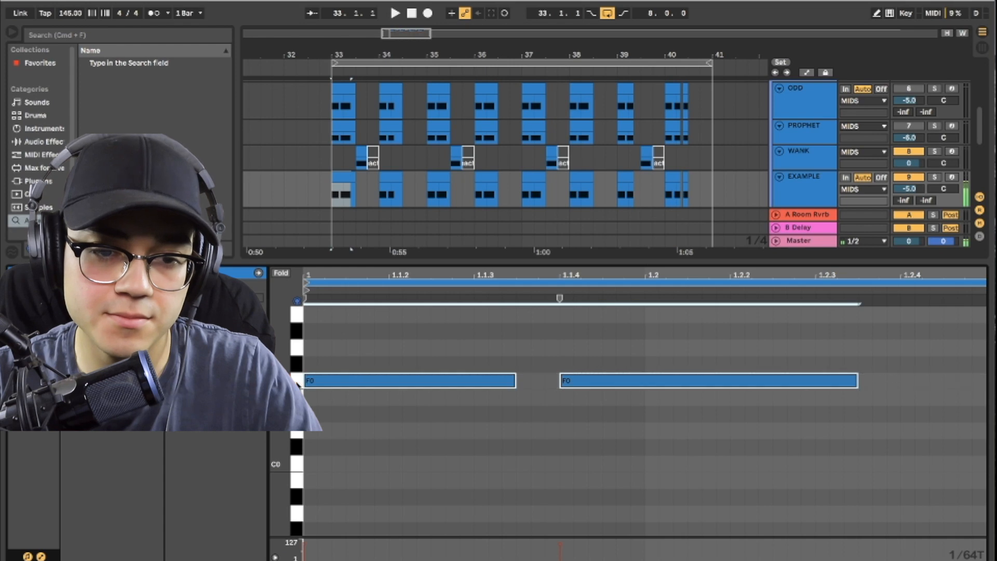
# Step: Bring back the EXAMPLE track's device chain and reopen its Serum
pyautogui.click(415, 261)
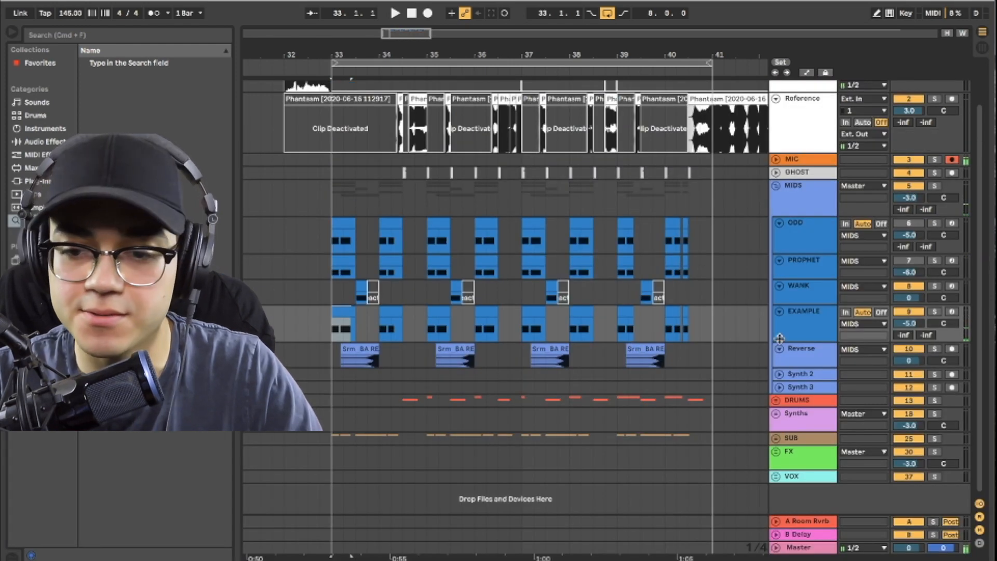
pyautogui.doubleClick(799, 322)
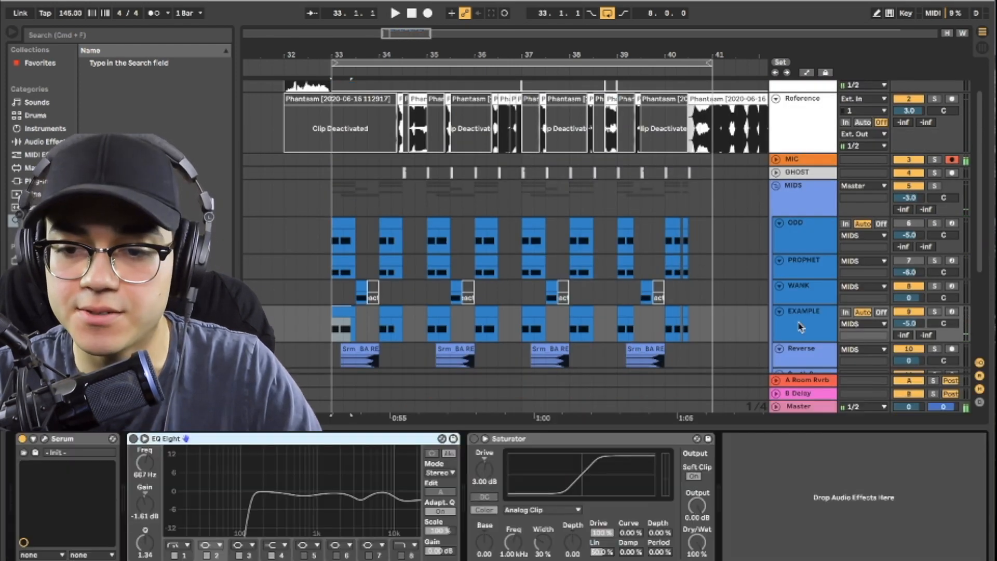
pyautogui.click(44, 438)
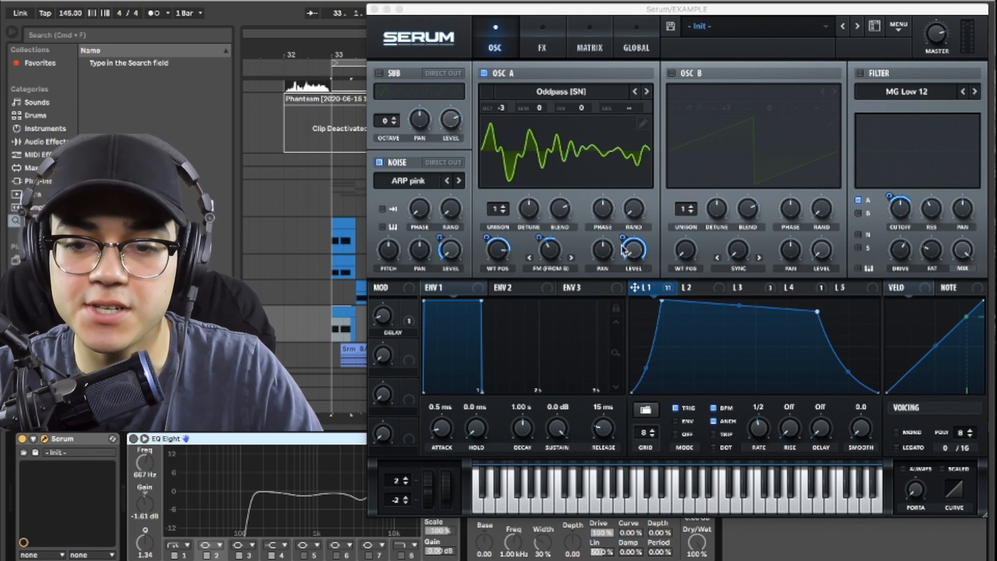
# Step: Check LFO 1 on oscillator A's level, then audition the bass with the noise oscillator switched off and back on
pyautogui.click(667, 294)
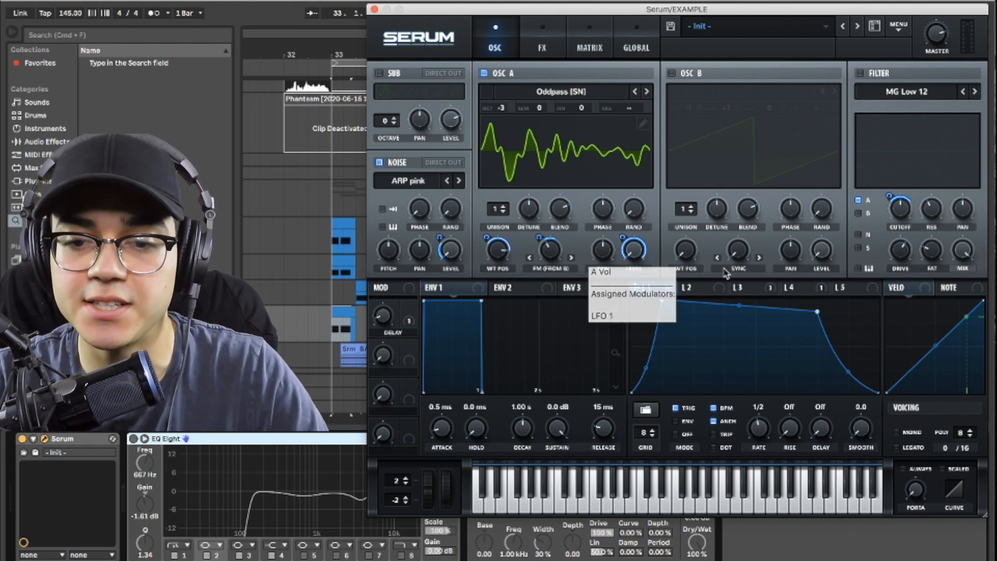
pyautogui.press('space')
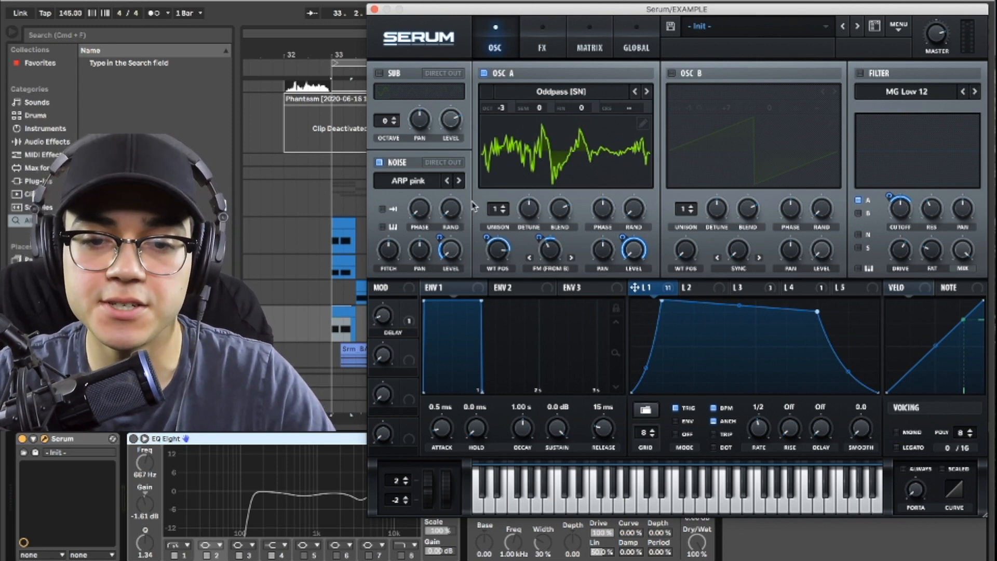
pyautogui.click(379, 163)
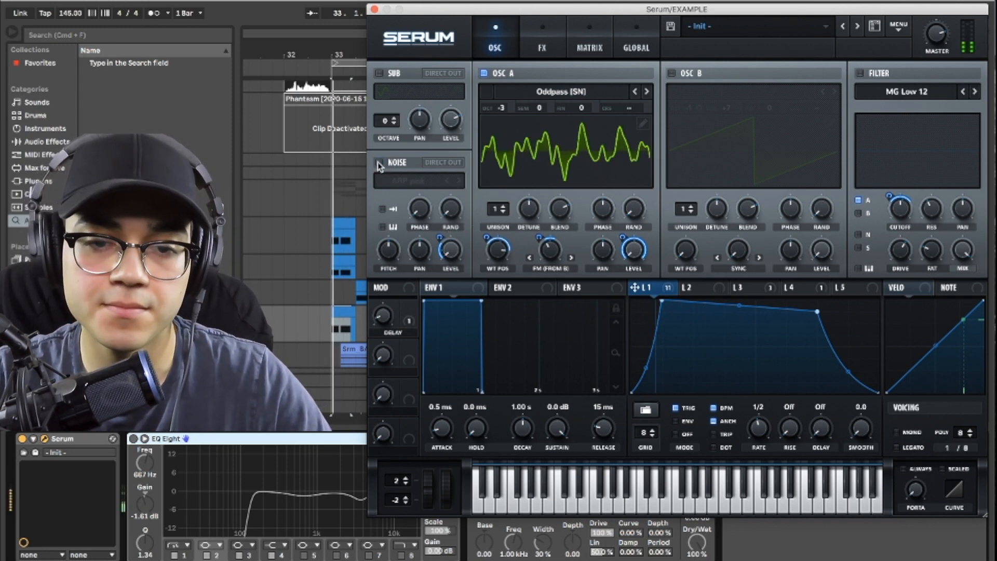
pyautogui.click(379, 163)
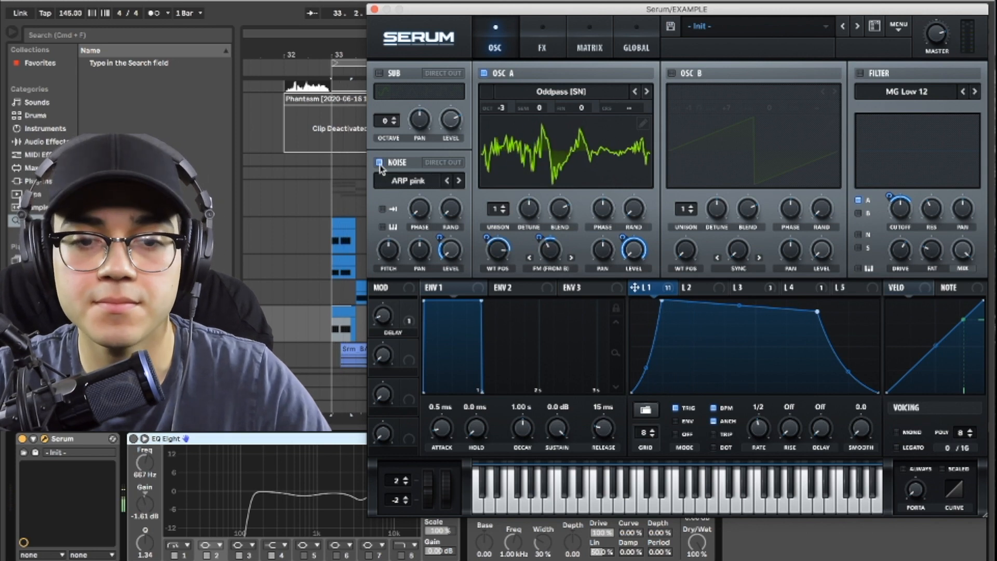
# Step: Look at the Analog category for the noise oscillator, keeping the ARP pink sample loaded
pyautogui.click(415, 182)
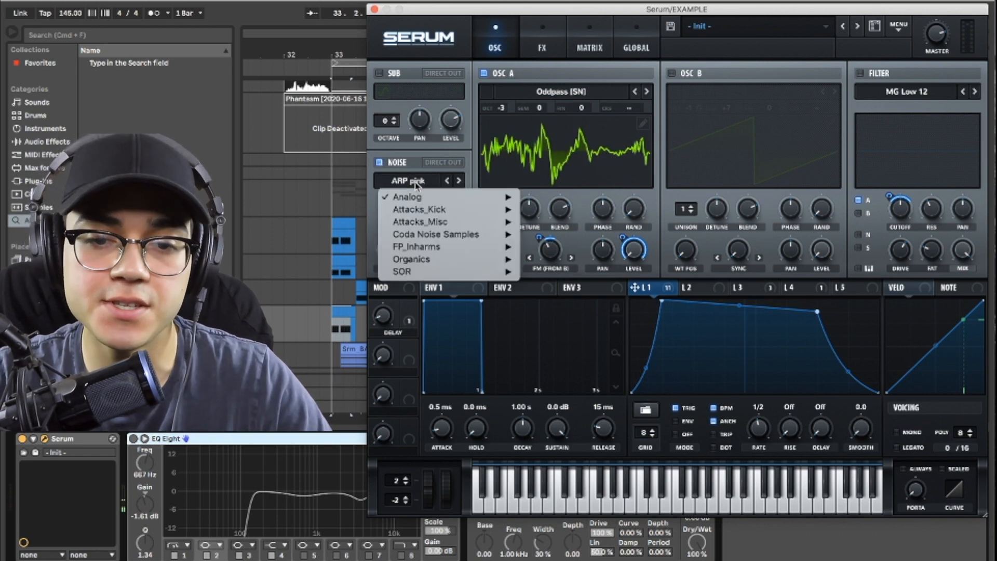
pyautogui.moveTo(442, 197)
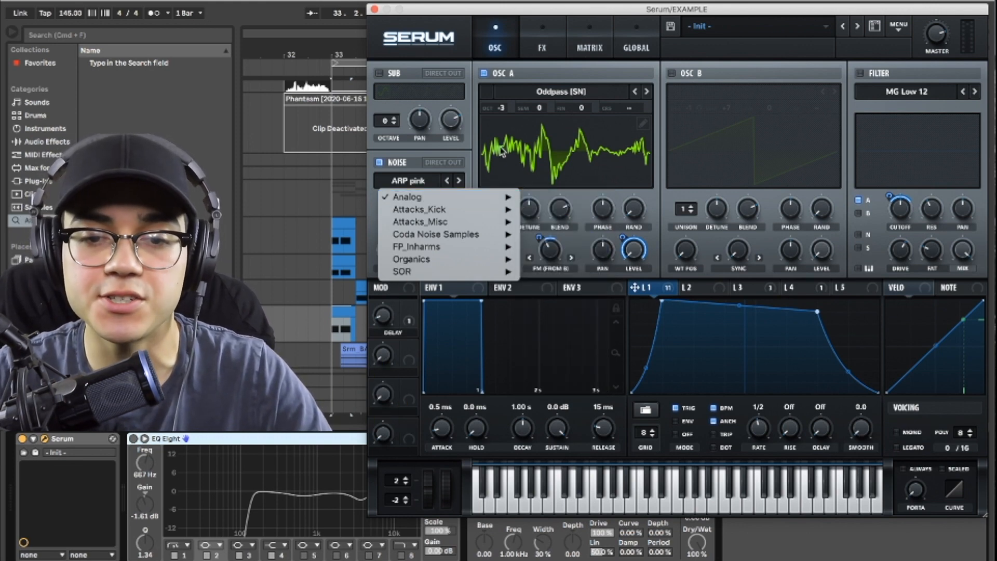
pyautogui.click(657, 128)
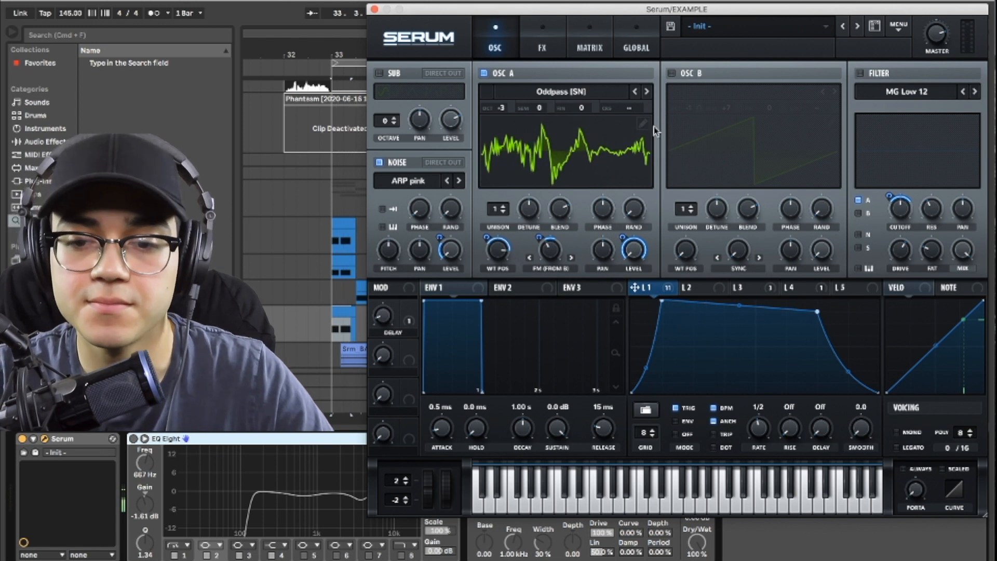
# Step: Turn oscillator B back on and inspect LFO 3's shape and its B Octave routing in the modulation matrix
pyautogui.click(671, 73)
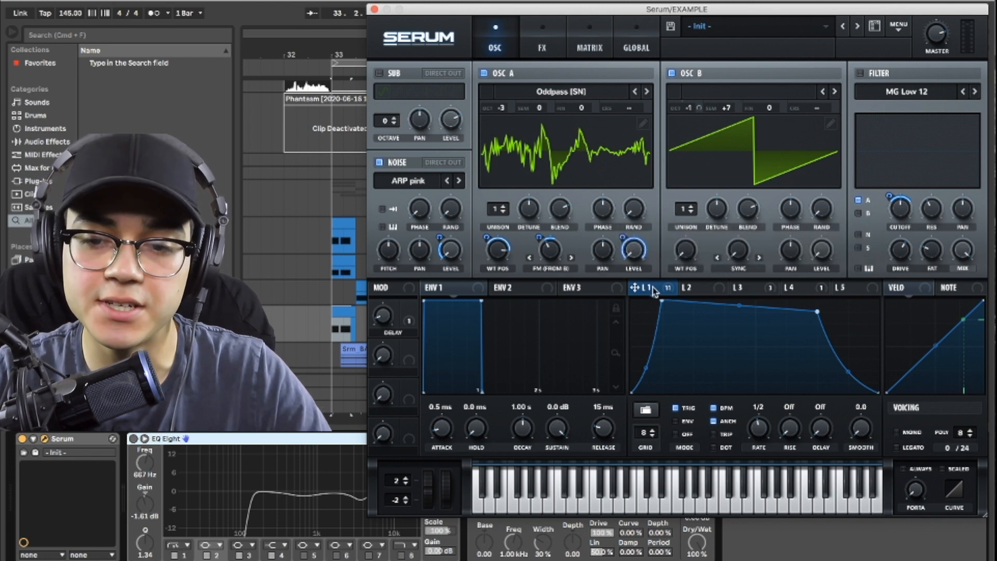
pyautogui.click(745, 290)
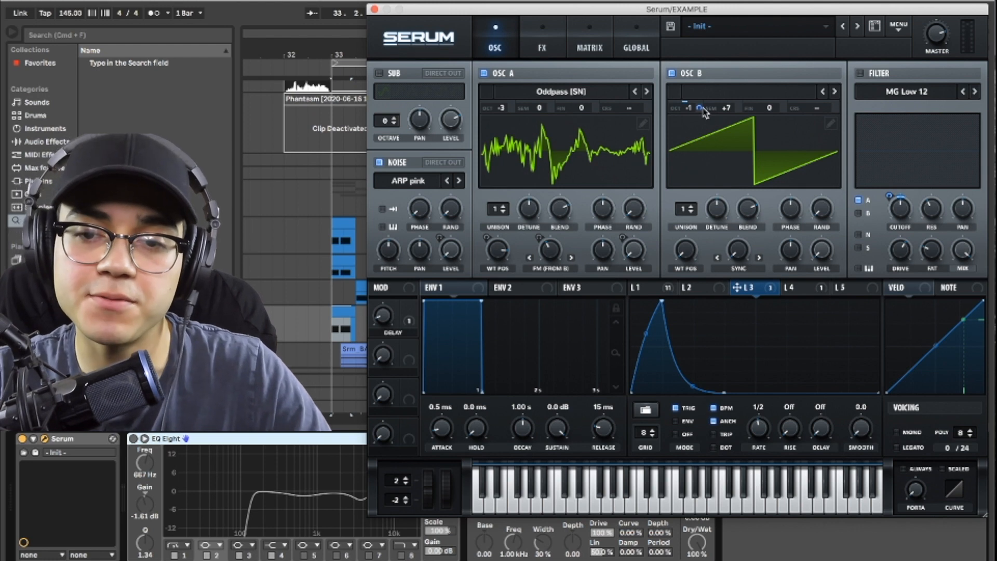
pyautogui.moveTo(700, 108)
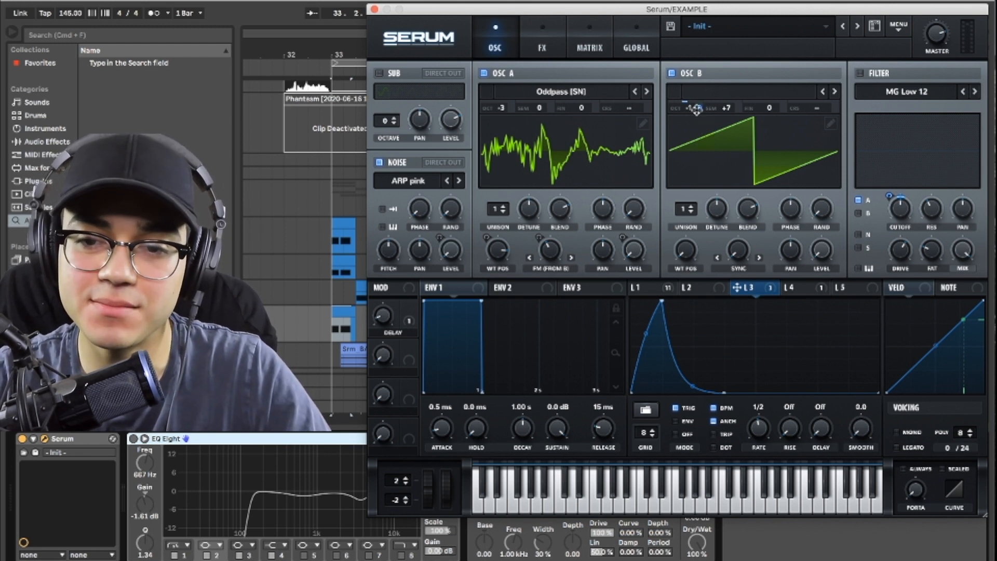
pyautogui.click(587, 41)
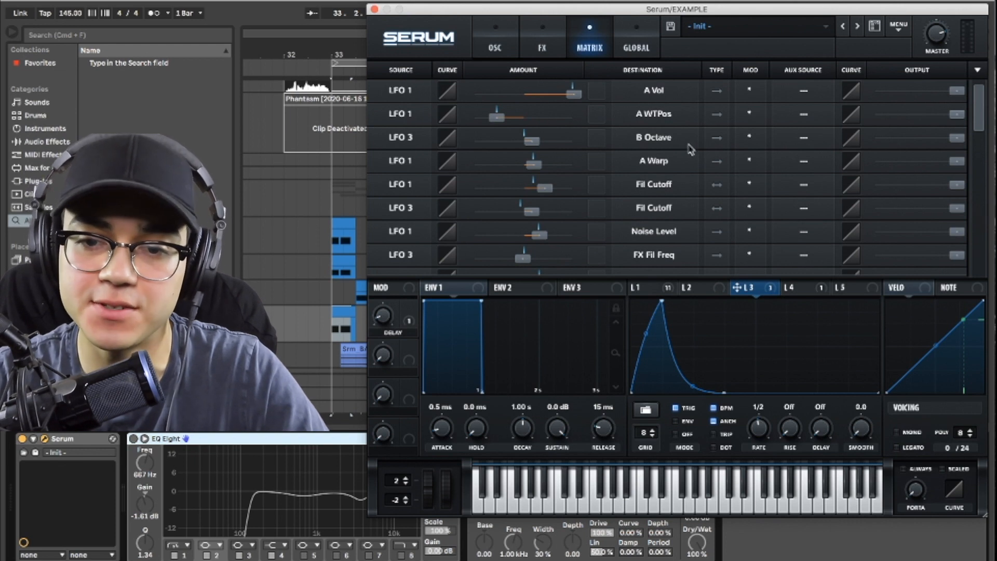
pyautogui.moveTo(535, 141)
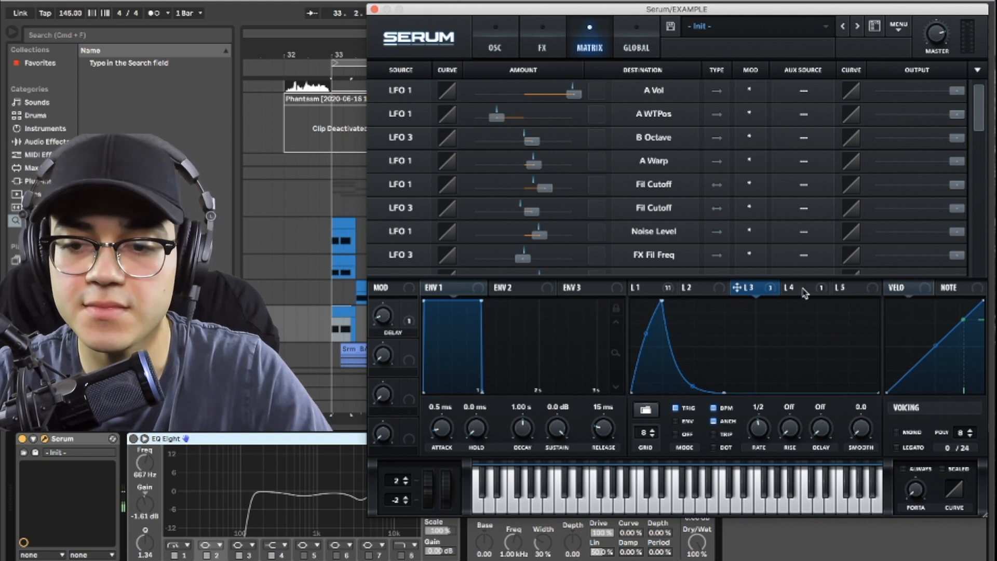
# Step: Examine LFO 4 and its Mast.Tun routing under the Global destinations in the matrix, and play the bass to hear it
pyautogui.click(805, 289)
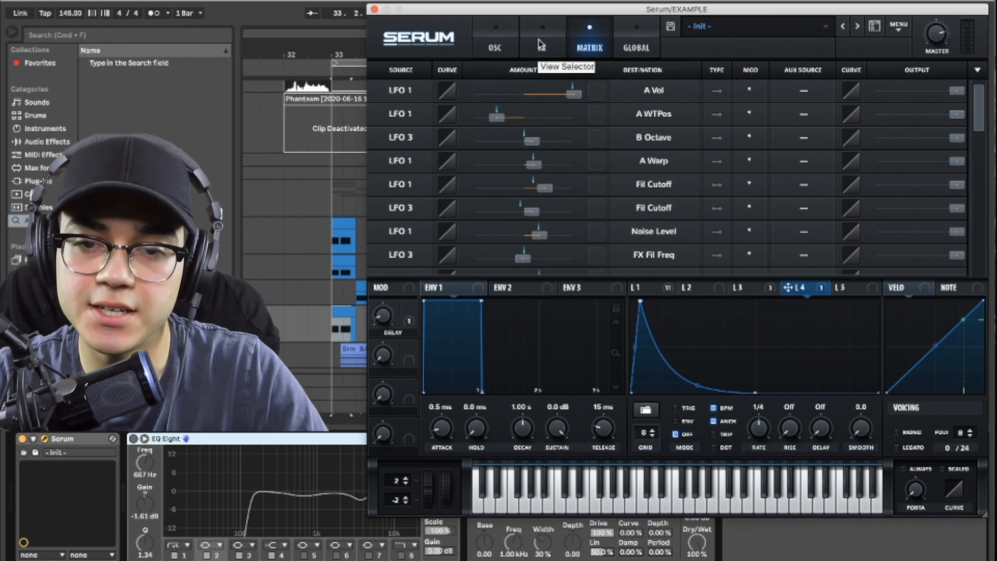
pyautogui.moveTo(979, 112); pyautogui.dragTo(979, 171)
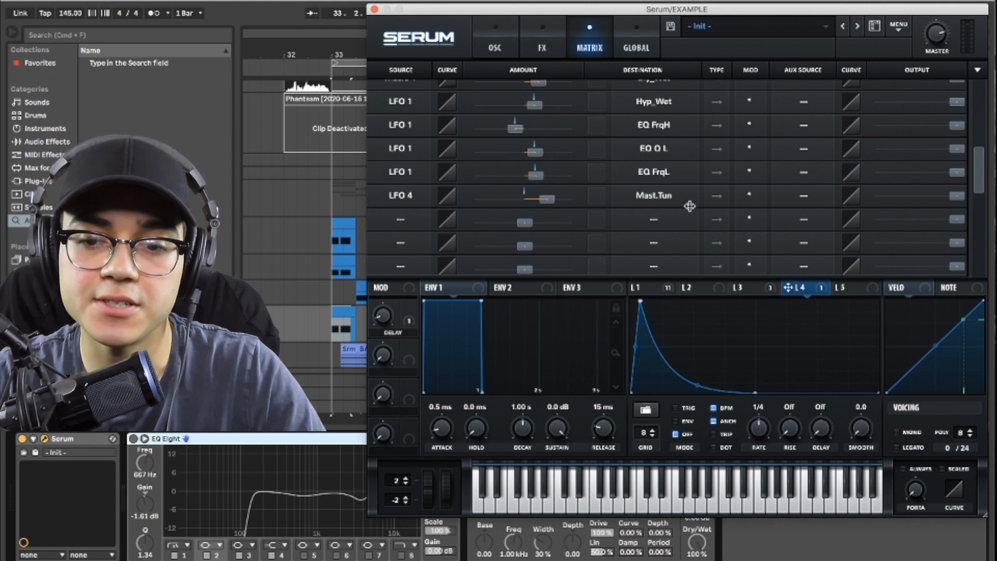
pyautogui.click(639, 206)
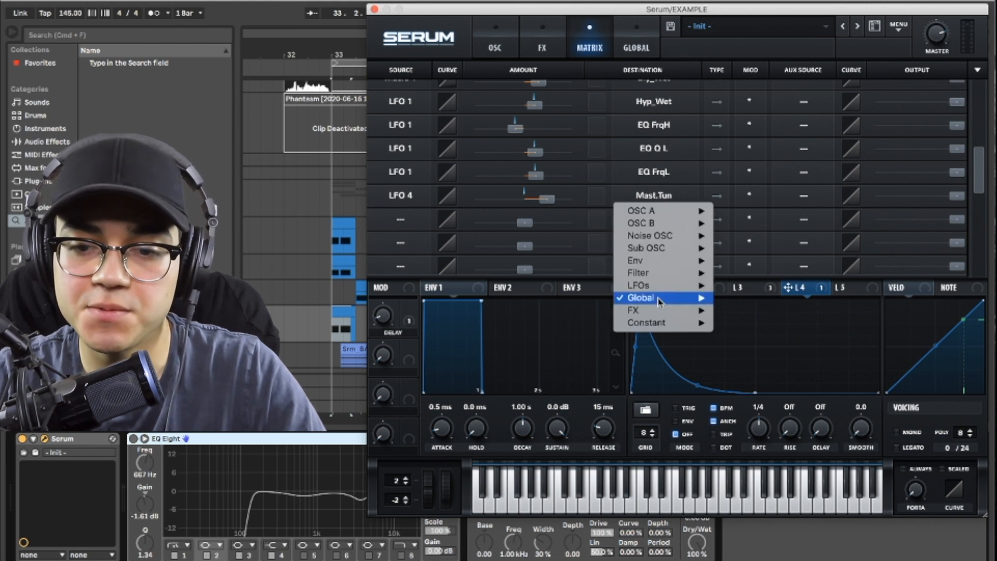
pyautogui.click(733, 8)
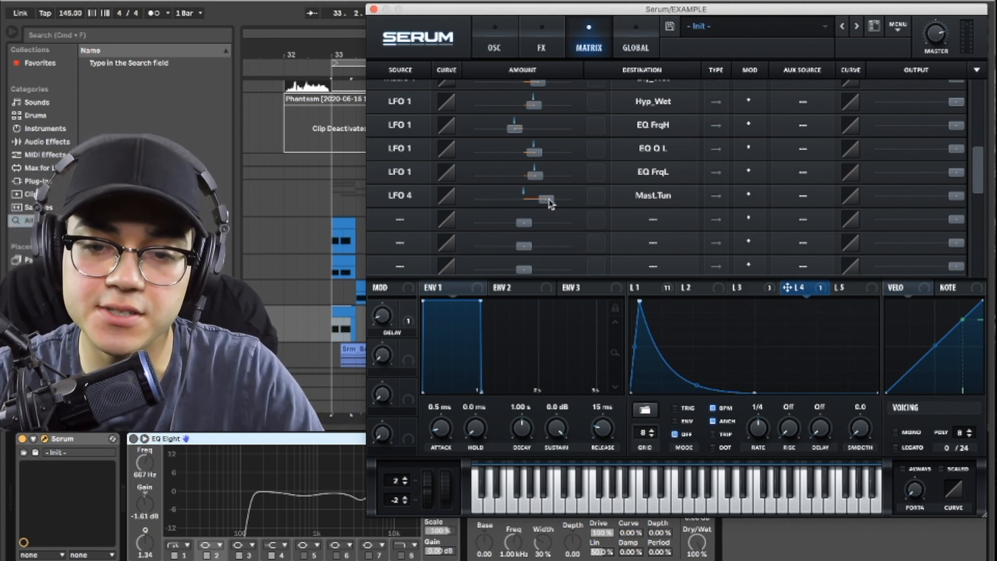
pyautogui.moveTo(548, 203)
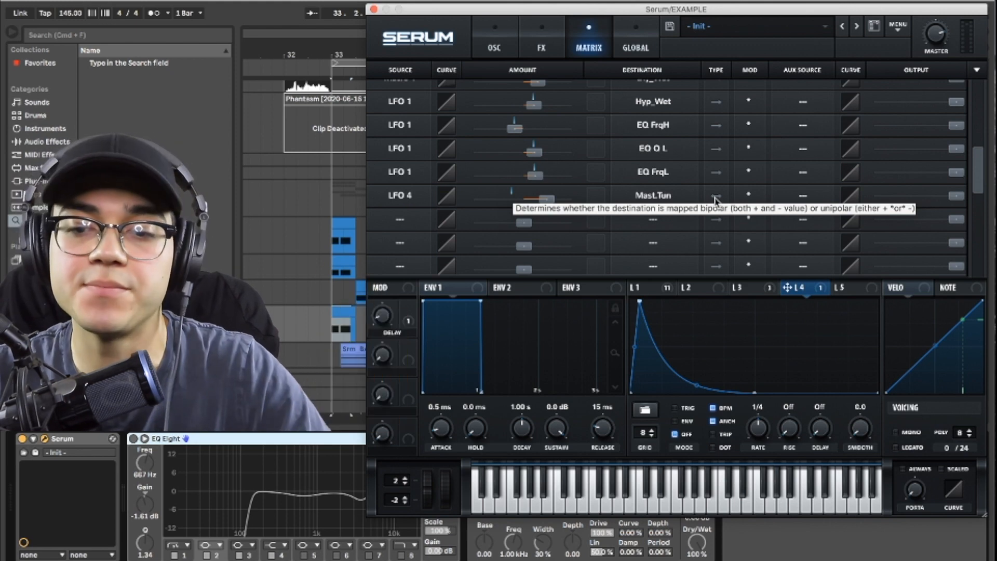
pyautogui.press('space')
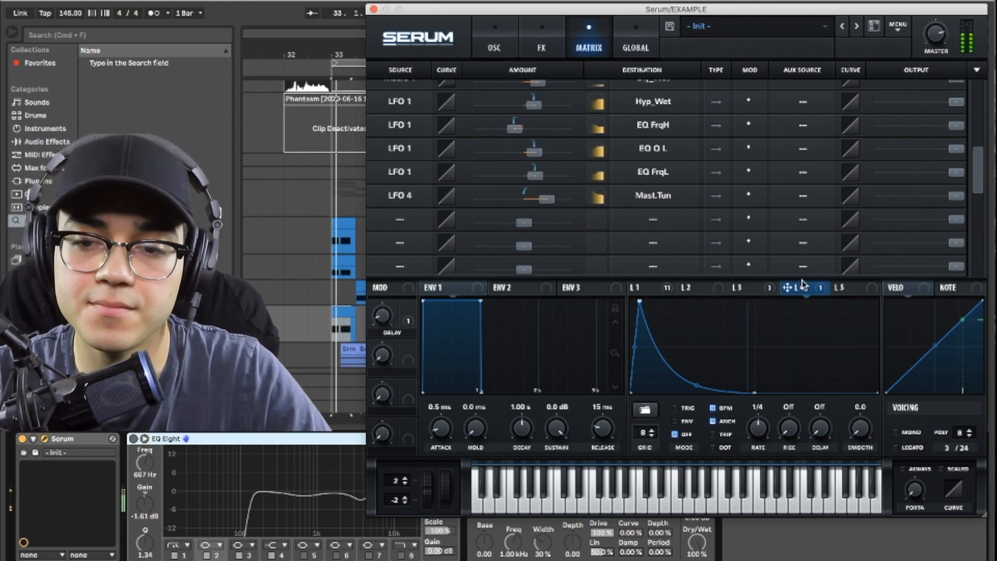
# Step: Turn on the MG Low 12 filter in the oscillator section and play the bass to hear it
pyautogui.press('space')
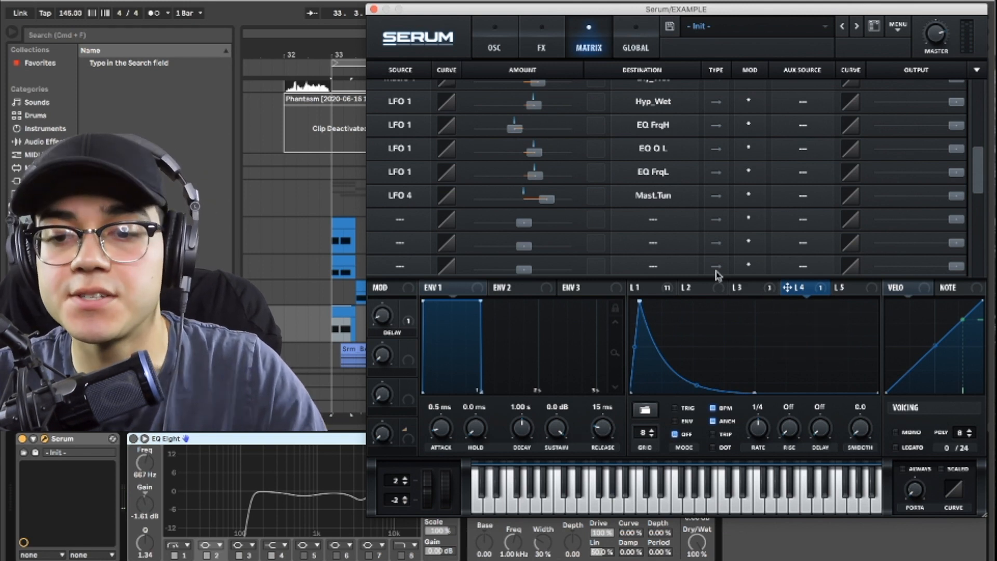
pyautogui.click(757, 292)
pyautogui.click(493, 42)
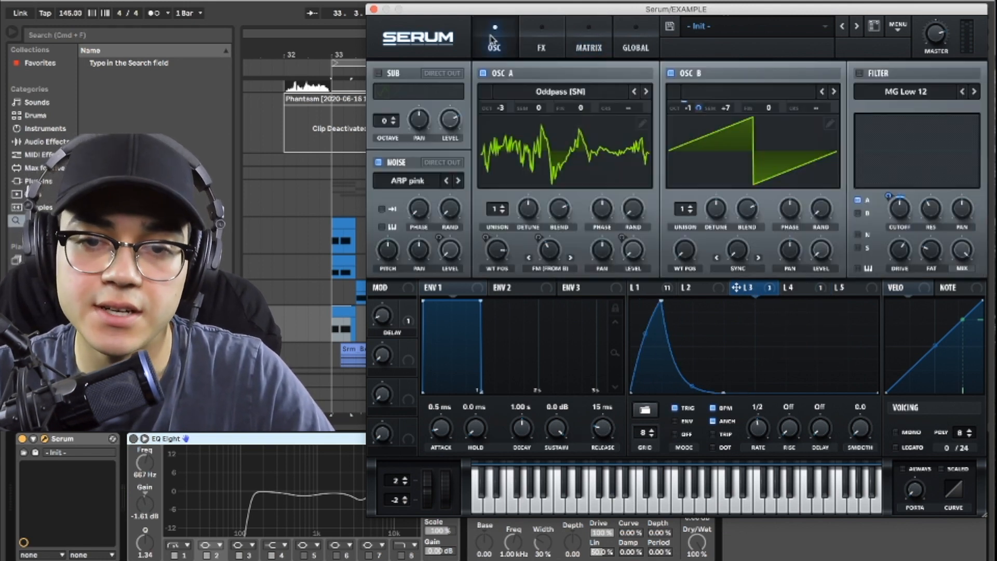
pyautogui.click(557, 42)
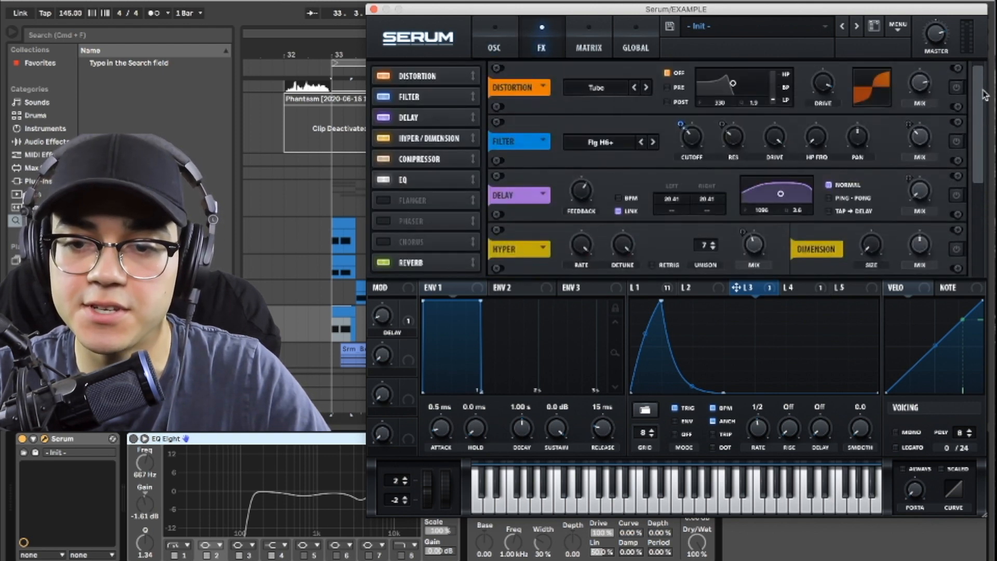
pyautogui.click(493, 39)
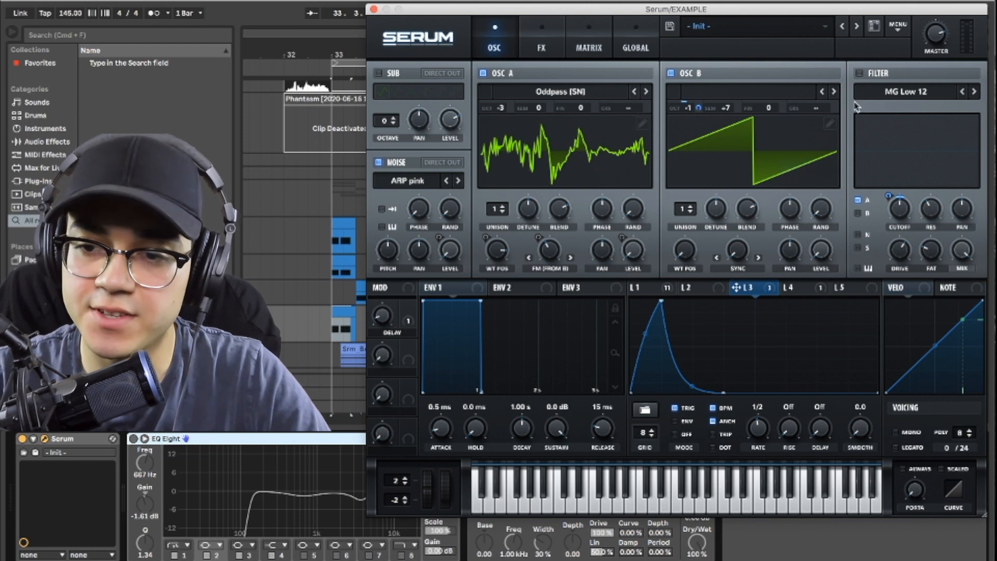
pyautogui.click(859, 73)
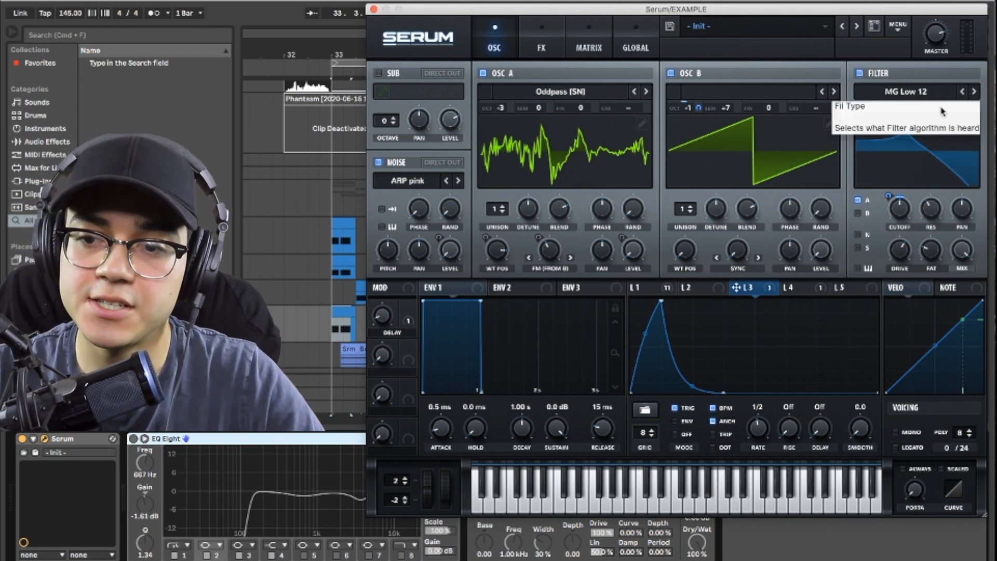
pyautogui.moveTo(911, 214)
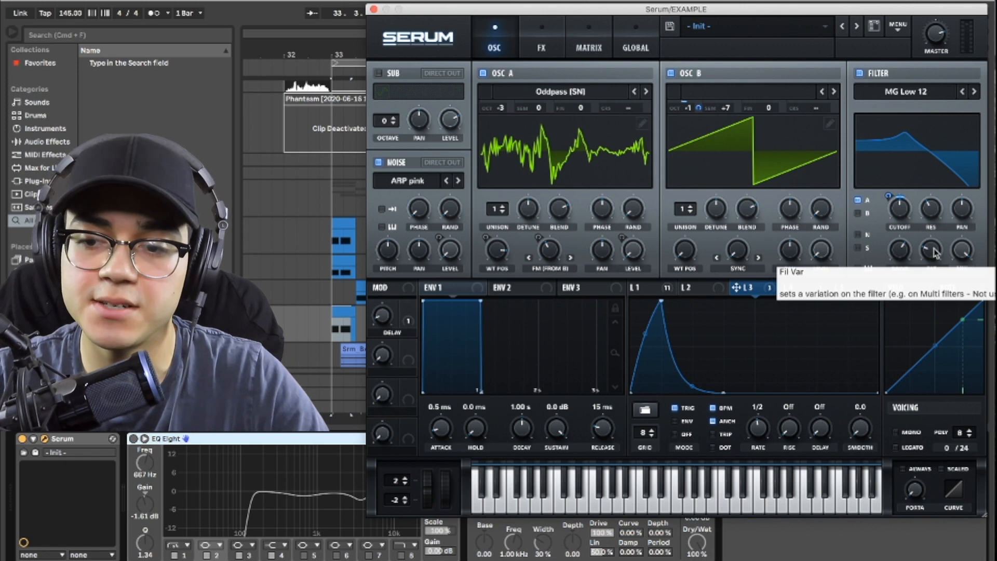
pyautogui.press('space')
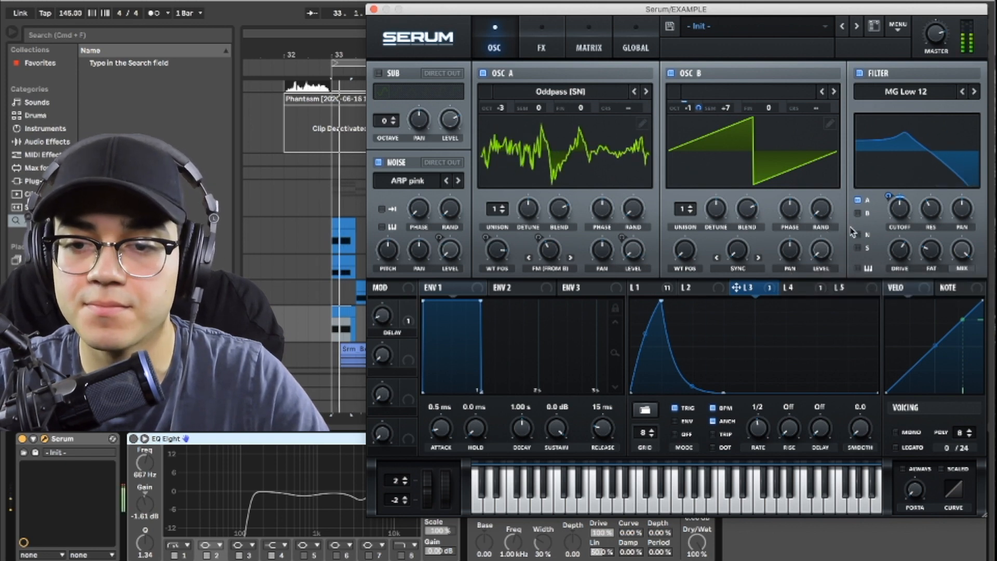
pyautogui.press('space')
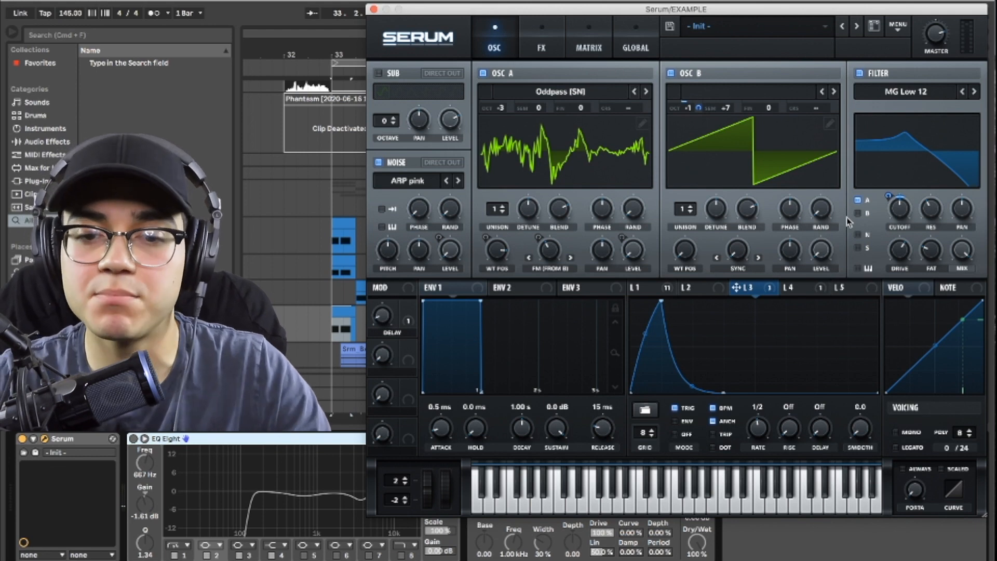
# Step: Inspect how LFO 1 and LFO 3 modulate the filter cutoff, and play the bass
pyautogui.click(659, 290)
pyautogui.moveTo(649, 289); pyautogui.dragTo(894, 203)
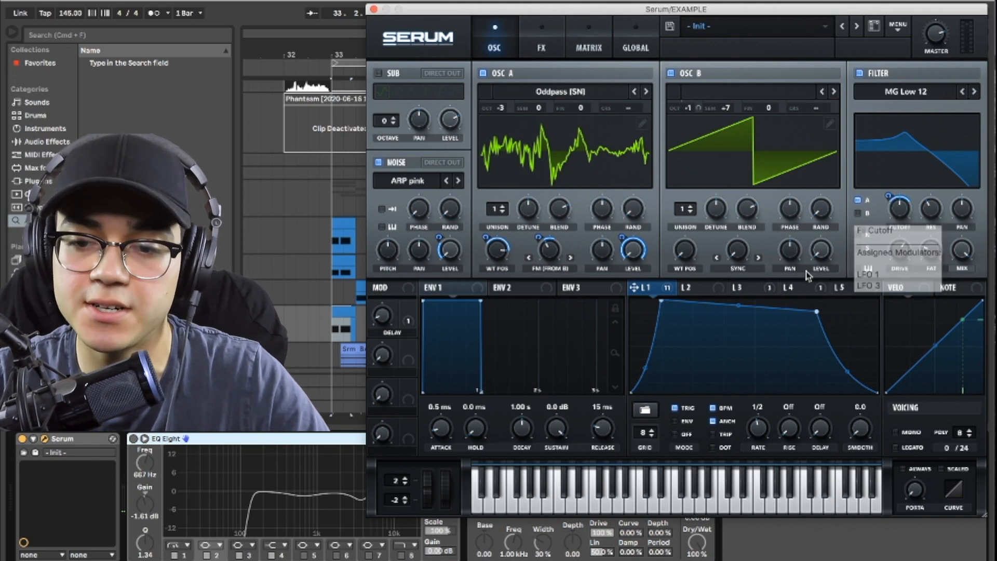
pyautogui.click(752, 289)
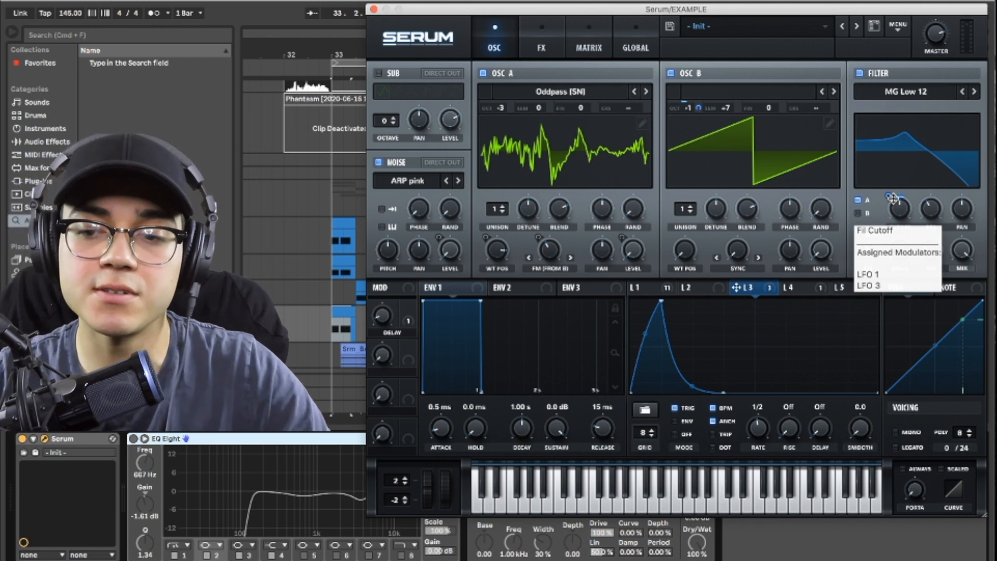
pyautogui.press('space')
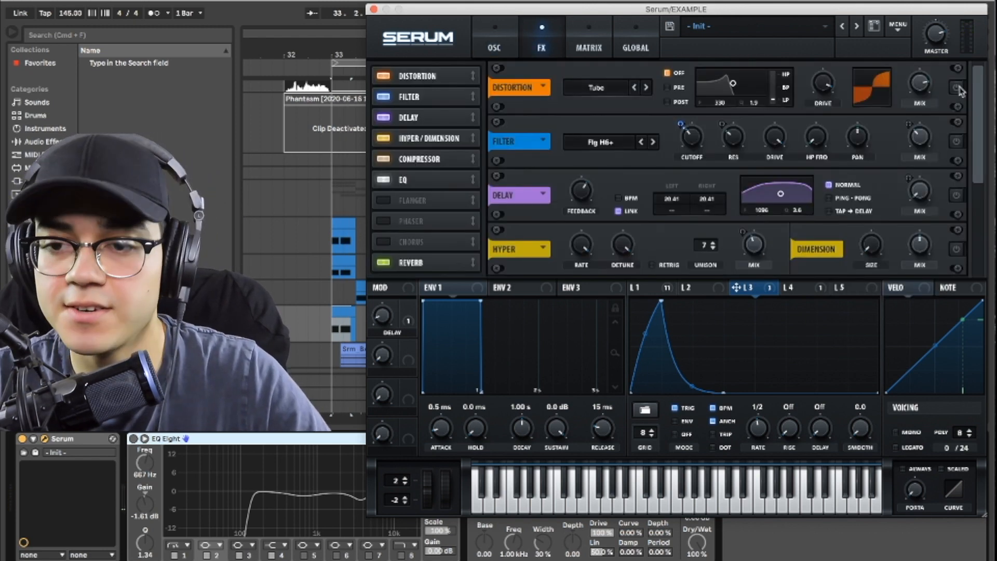
# Step: Turn on the Tube distortion in the effects rack and play the bass to hear it
pyautogui.click(957, 88)
pyautogui.press('space')
pyautogui.press('space')
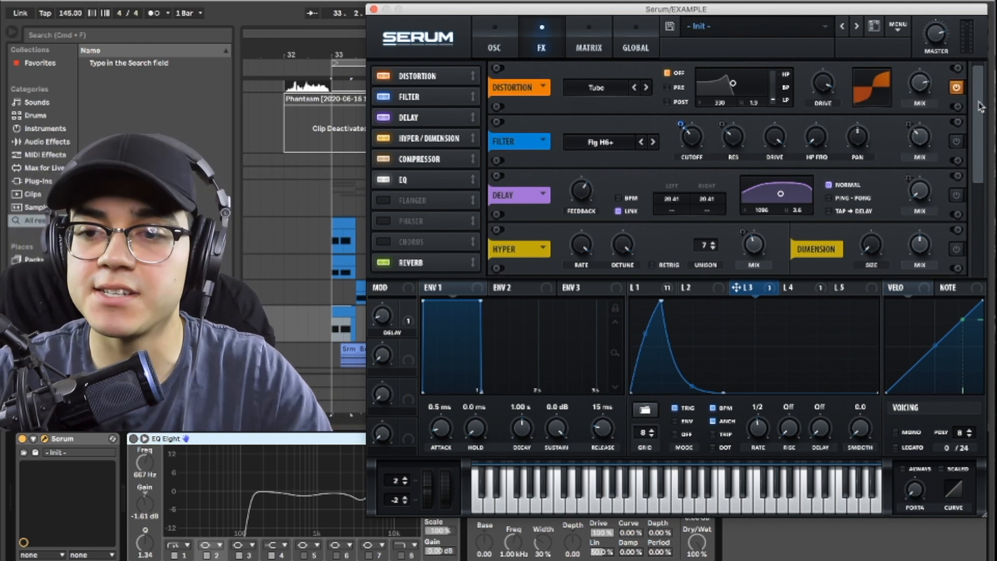
# Step: Turn on the effects filter, keeping the Flg H6+ type, and inspect its LFO 1 and LFO 3 modulation
pyautogui.scroll(-1, 975, 112)
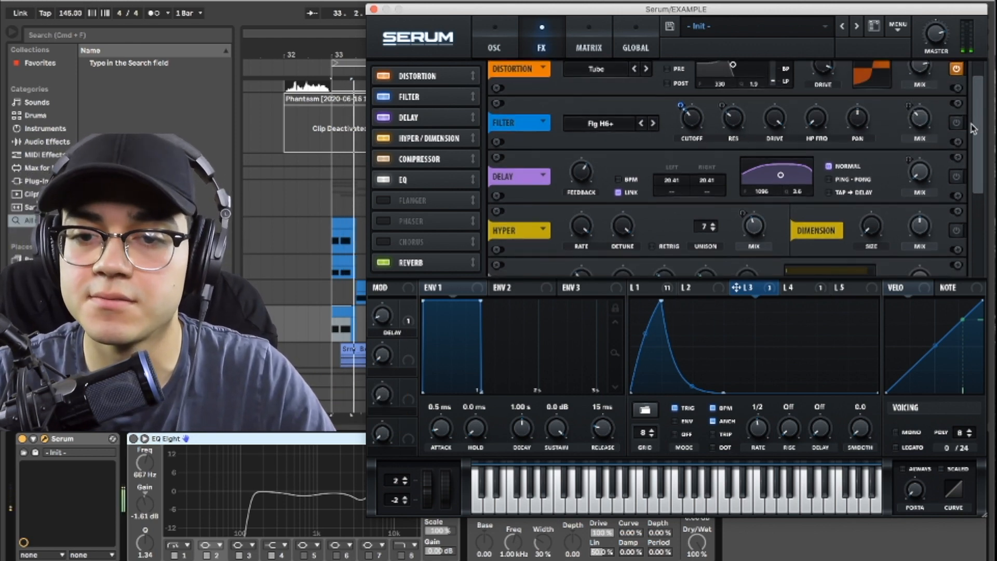
pyautogui.click(956, 124)
pyautogui.click(586, 124)
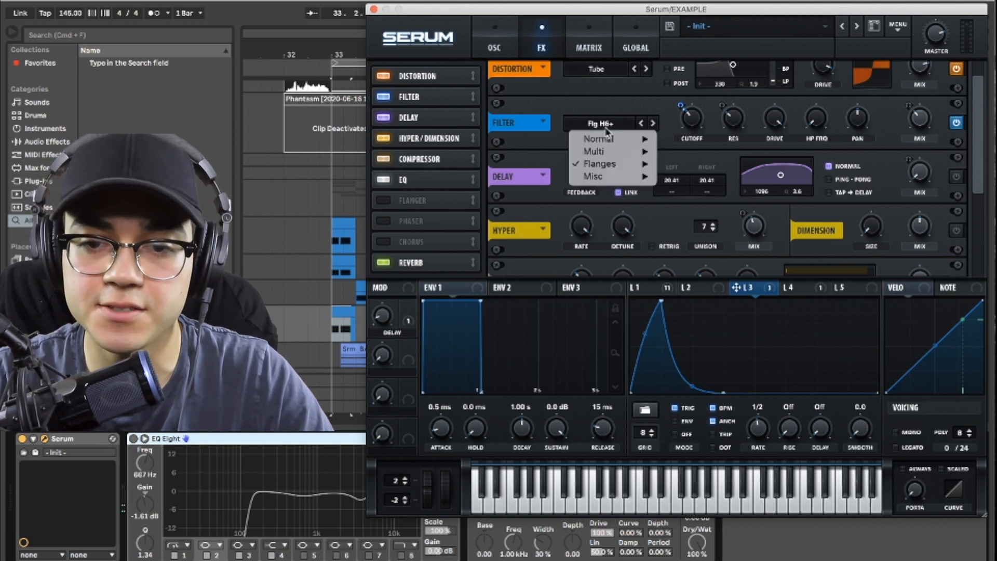
pyautogui.moveTo(618, 166)
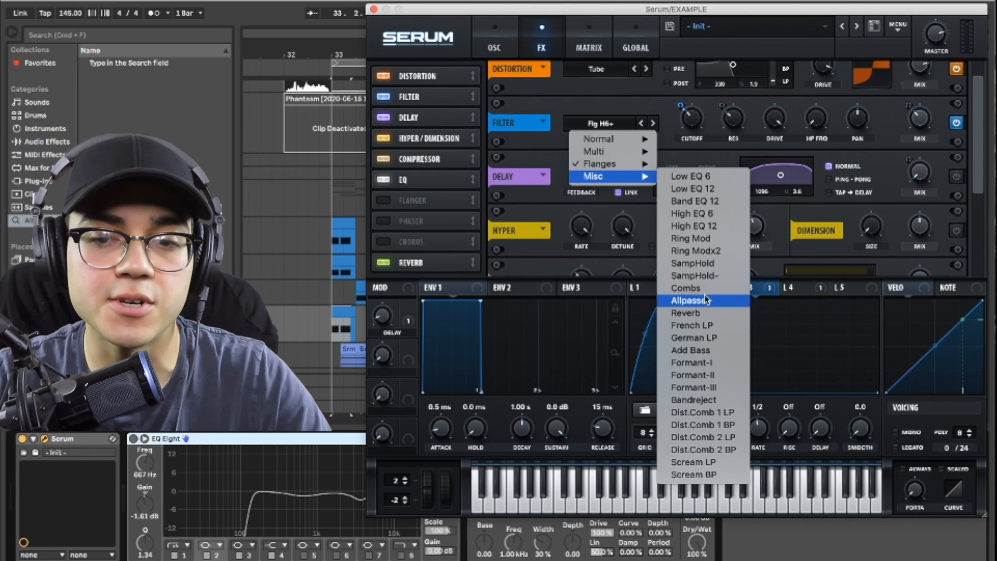
pyautogui.click(647, 103)
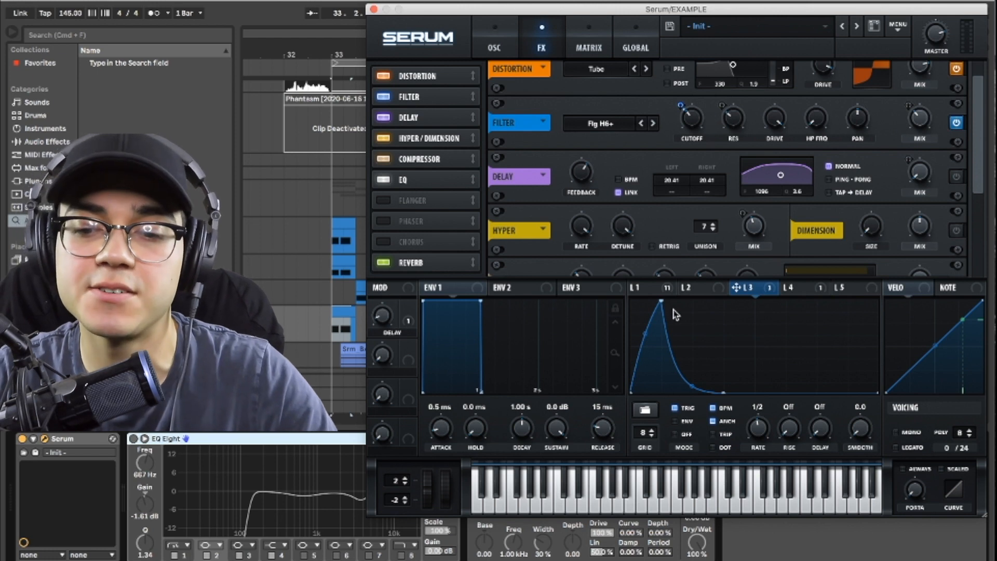
pyautogui.click(645, 287)
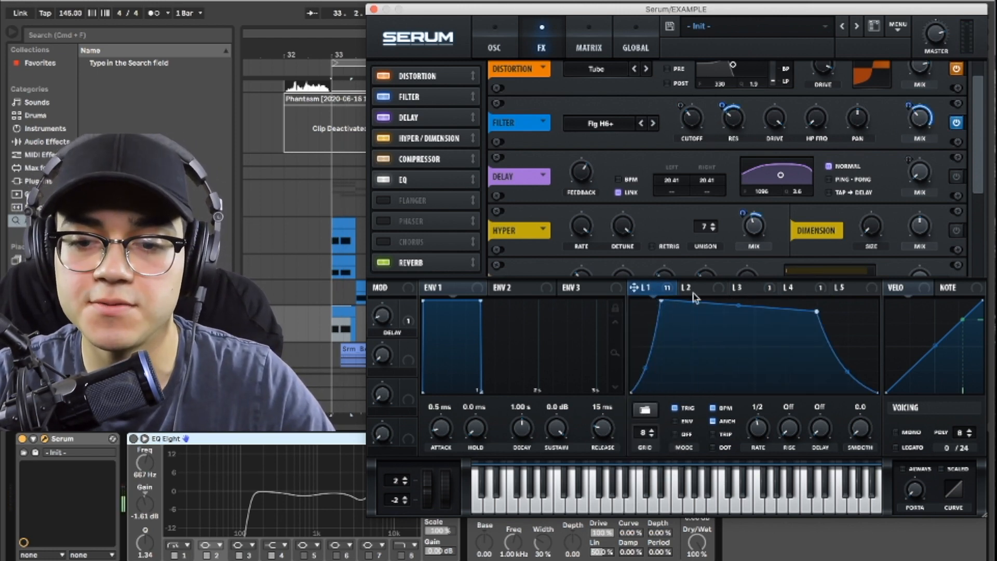
pyautogui.click(748, 288)
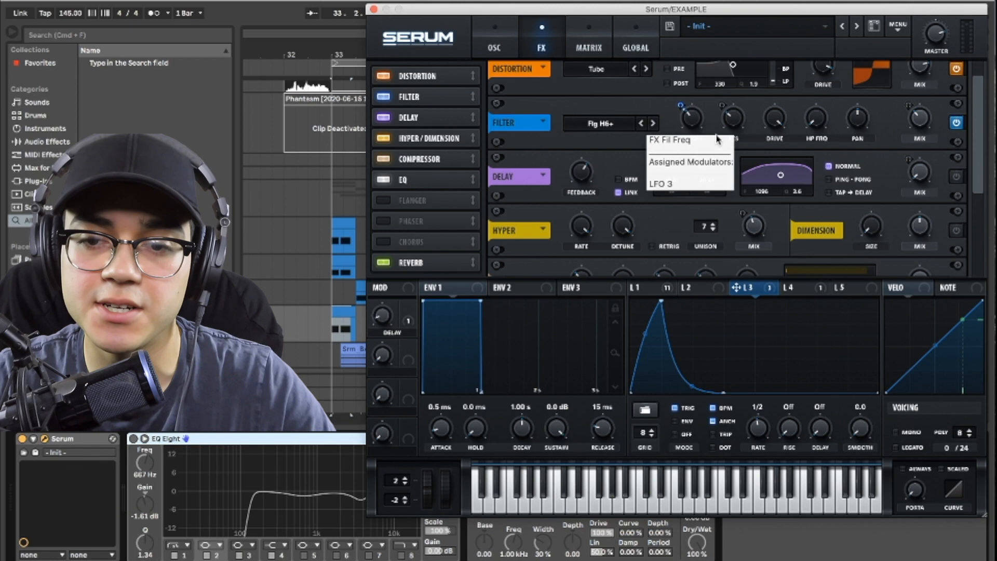
# Step: Turn on the delay effect, check LFO 1, and try out the DELAY macro while auditioning the bass
pyautogui.click(956, 177)
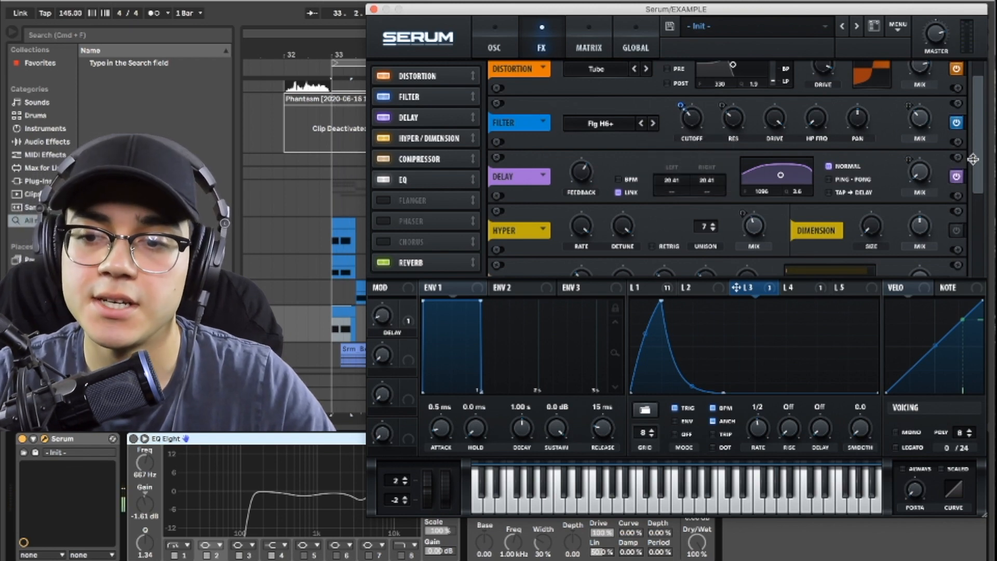
pyautogui.click(653, 287)
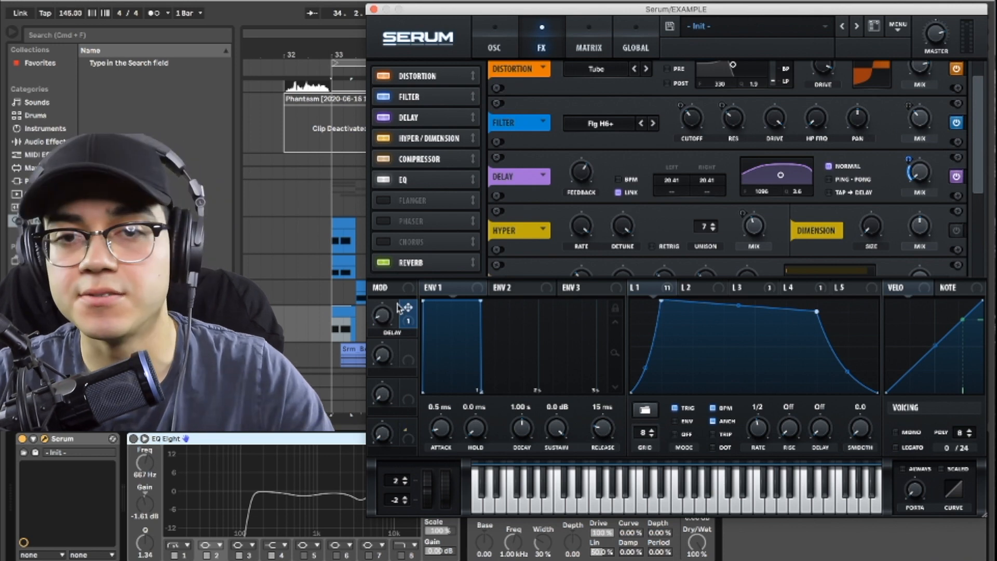
pyautogui.press('space')
pyautogui.moveTo(385, 317); pyautogui.dragTo(404, 333)
pyautogui.press('space')
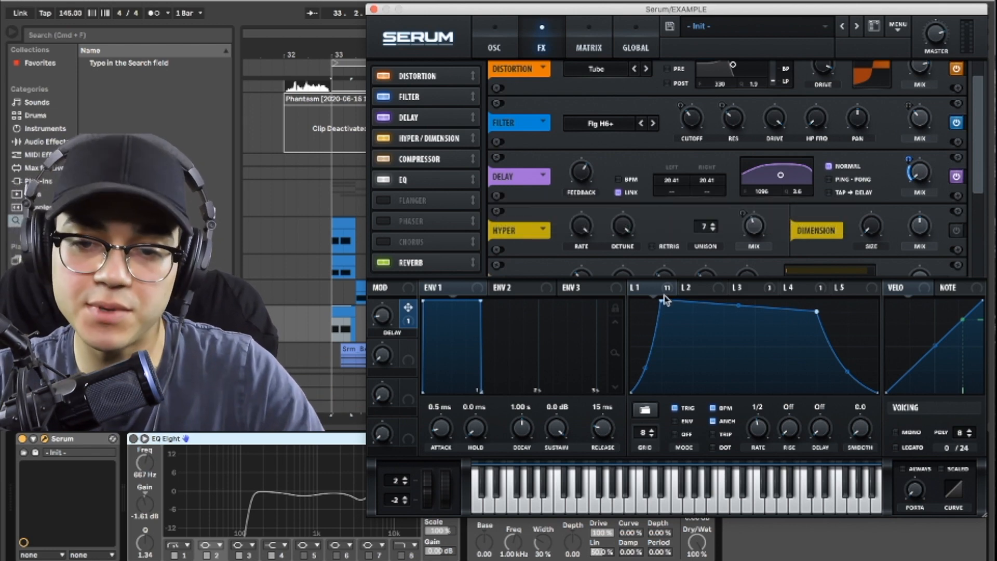
# Step: Compare the delay times with BPM sync on and off, leave sync off, and play the bass
pyautogui.click(618, 180)
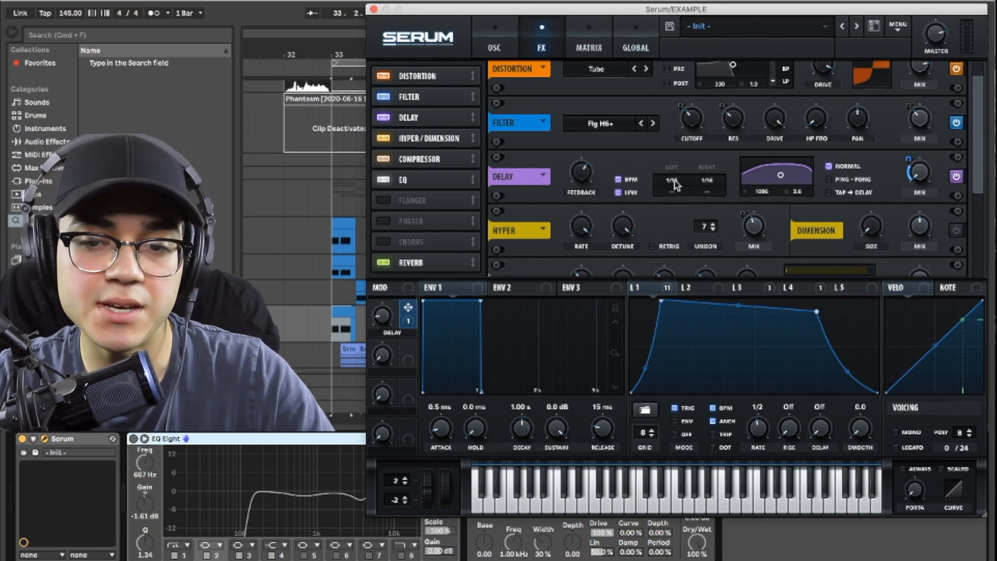
pyautogui.click(618, 179)
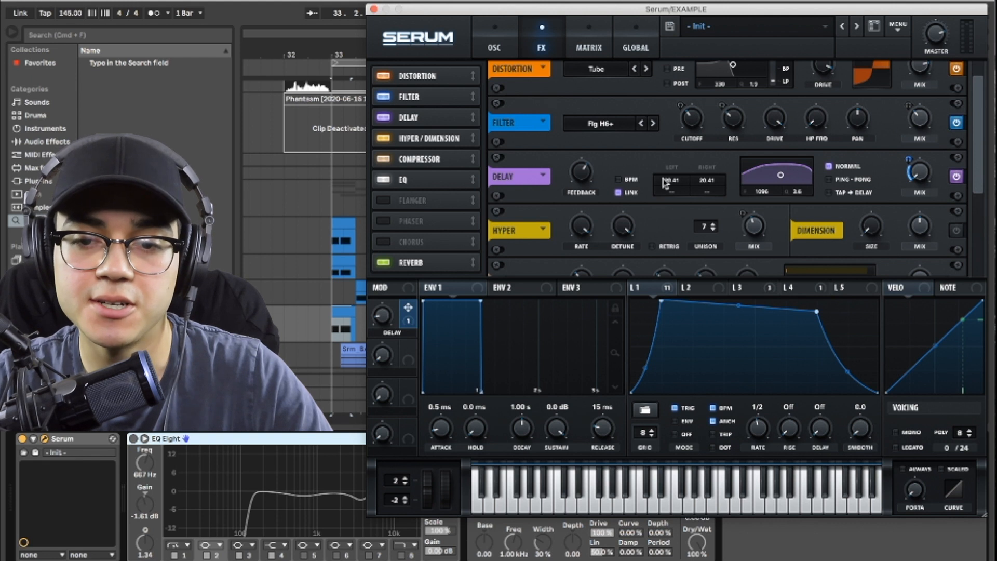
pyautogui.click(619, 180)
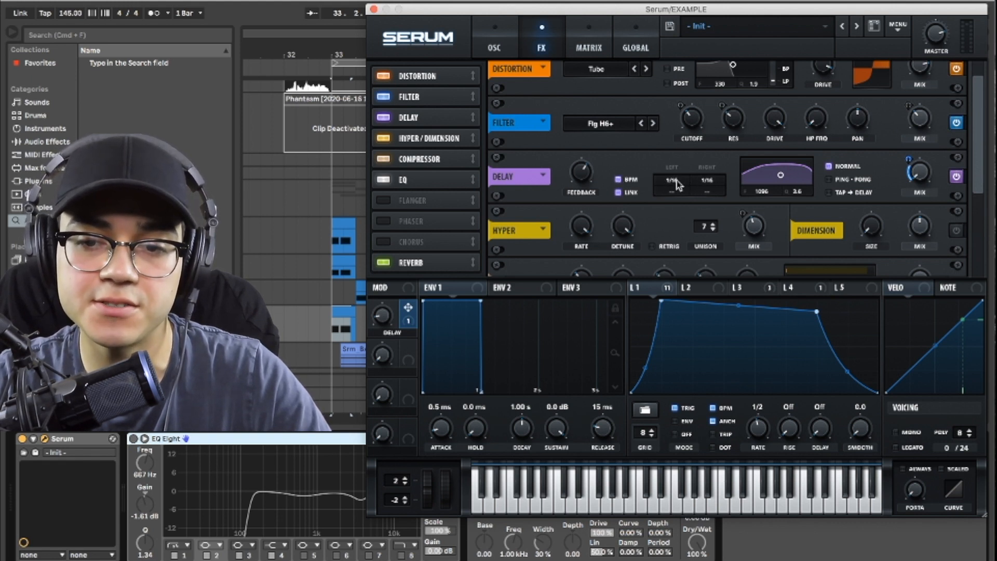
pyautogui.click(619, 180)
pyautogui.press('space')
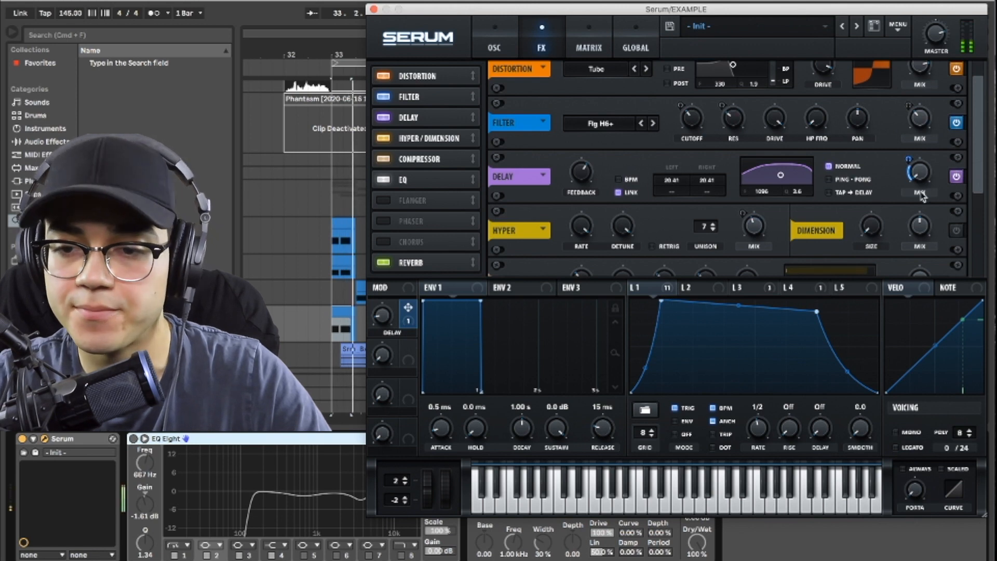
pyautogui.press('space')
# Step: Turn on the Hyper/Dimension effect, audition the bass, and check LFO 1 on the Hyper mix
pyautogui.scroll(-3, 935, 171)
pyautogui.click(956, 152)
pyautogui.press('space')
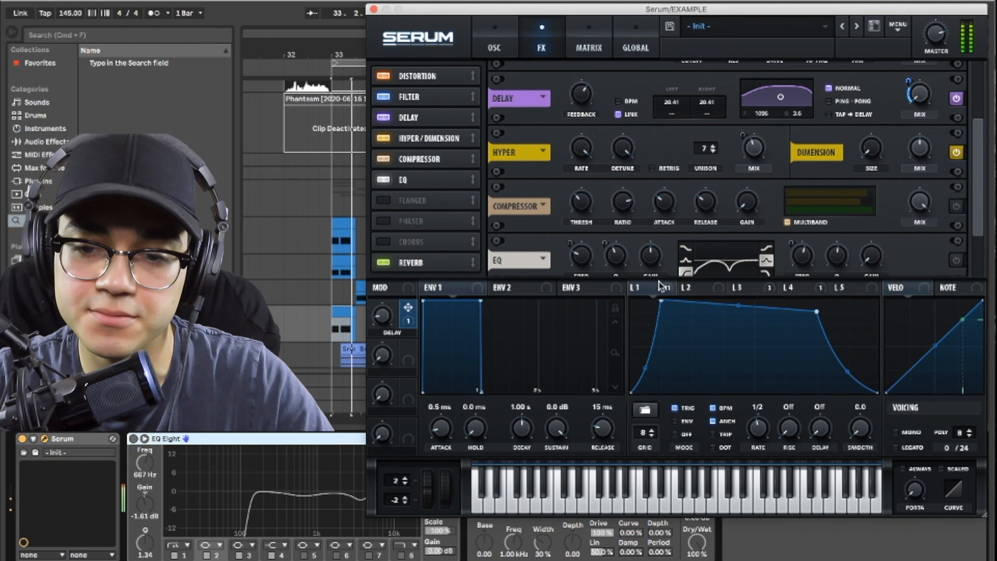
pyautogui.moveTo(758, 292)
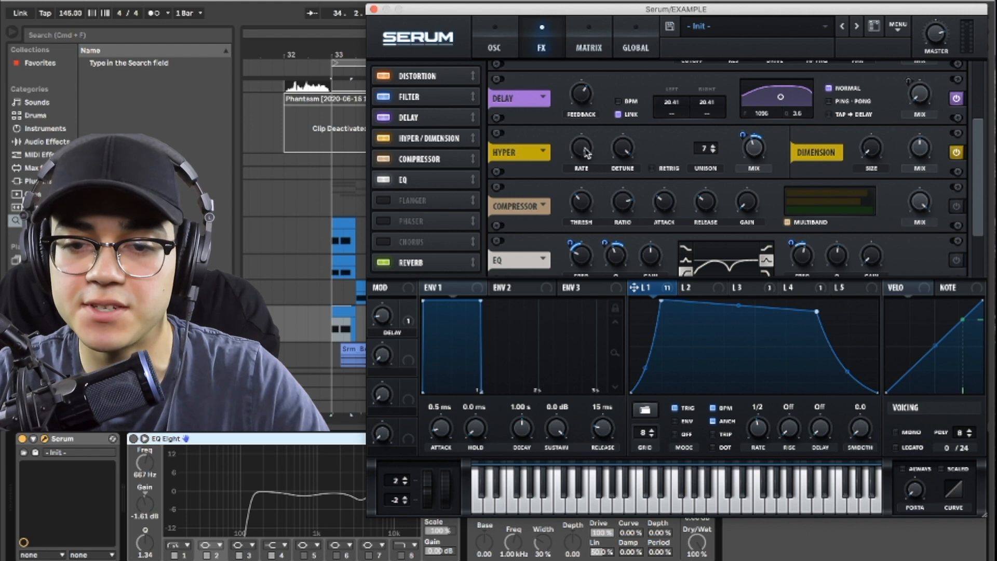
pyautogui.rightClick(758, 153)
pyautogui.click(759, 152)
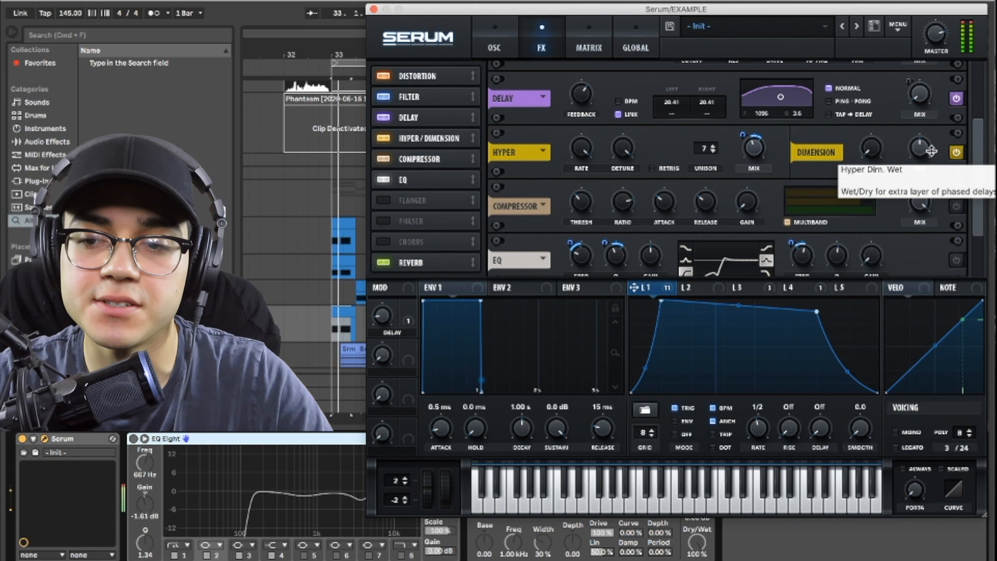
# Step: Turn on the multiband compressor and the EQ, and play the bass to hear the EQ's LFO 1 modulation
pyautogui.scroll(-2, 940, 148)
pyautogui.click(956, 142)
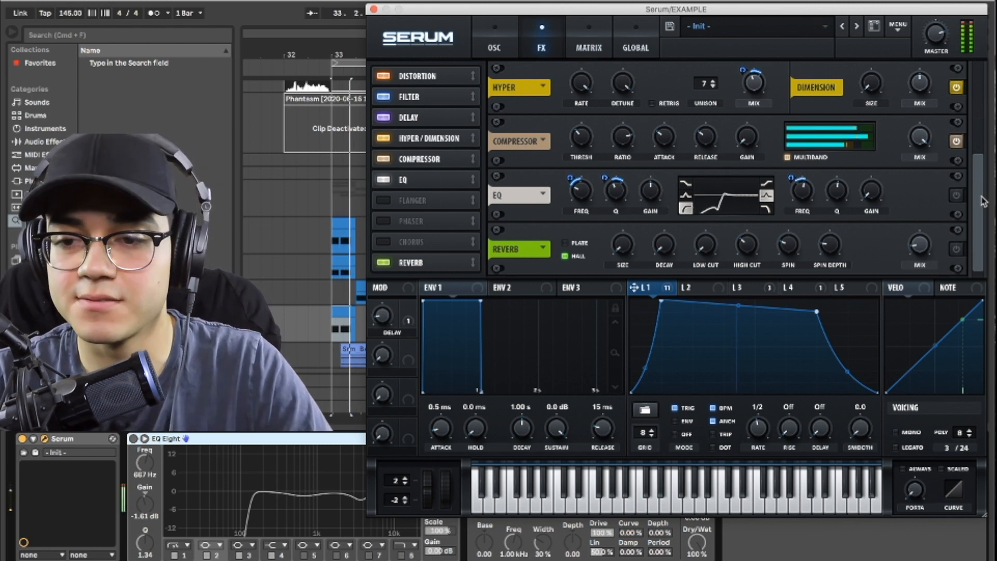
pyautogui.click(956, 196)
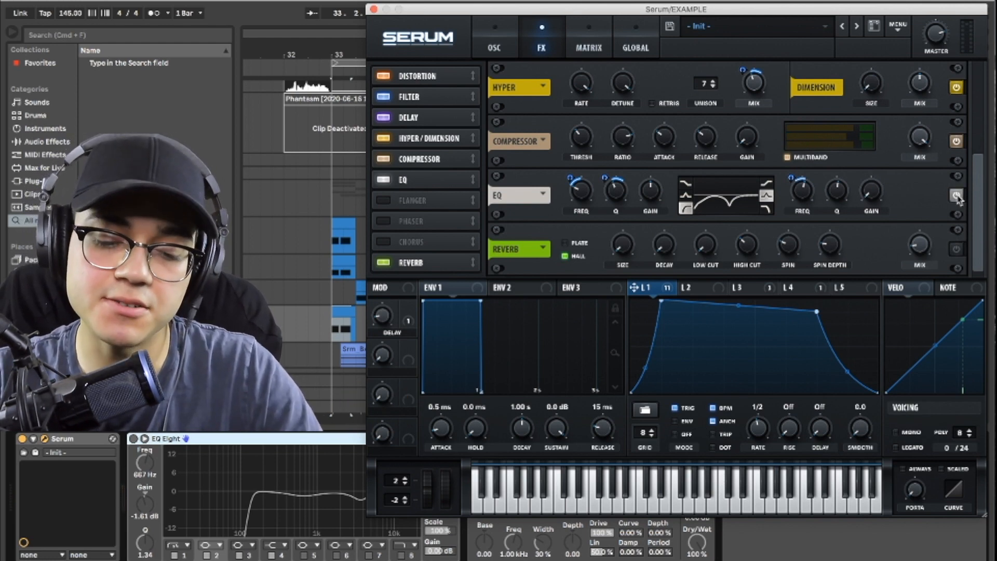
pyautogui.click(956, 197)
pyautogui.click(956, 196)
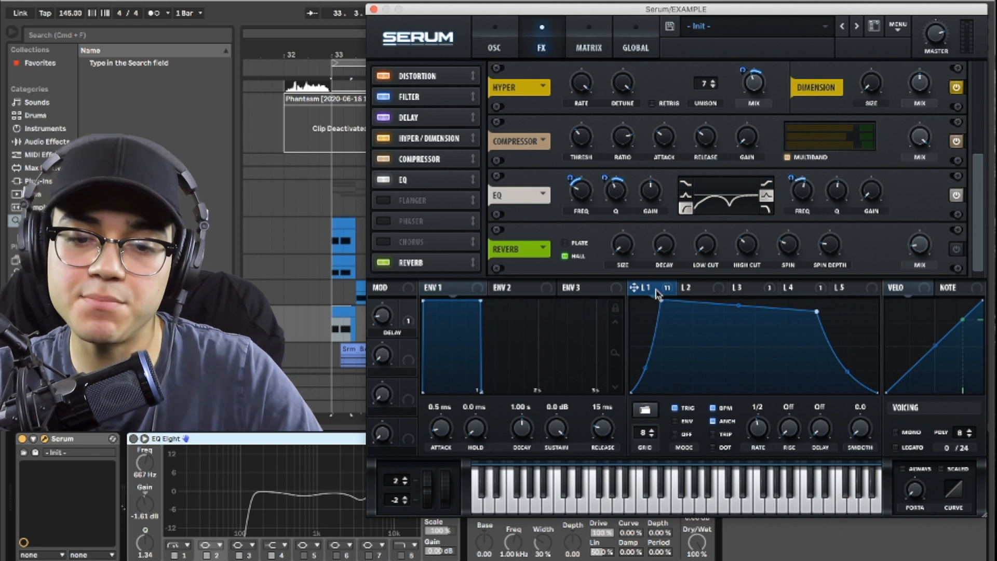
pyautogui.press('space')
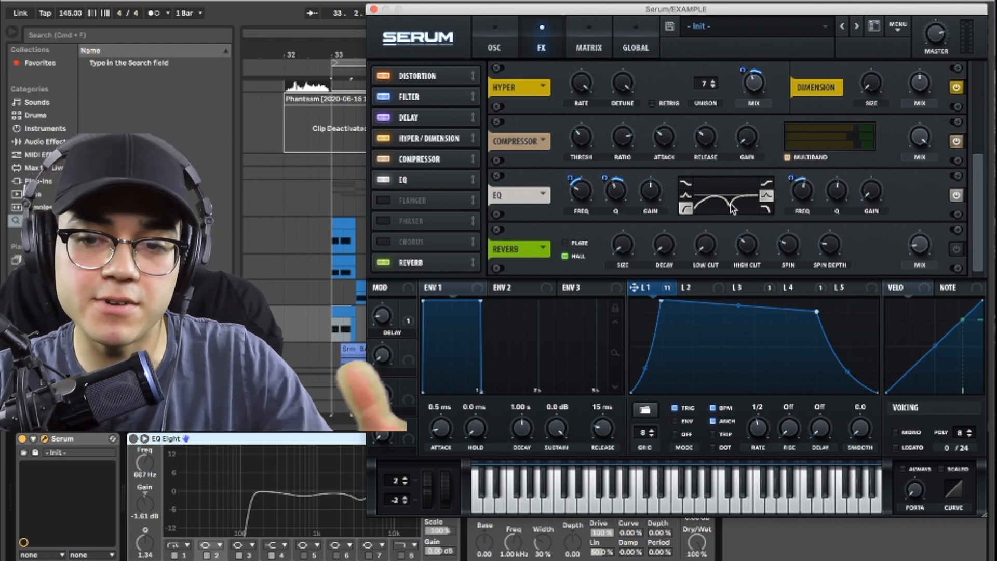
pyautogui.press('space')
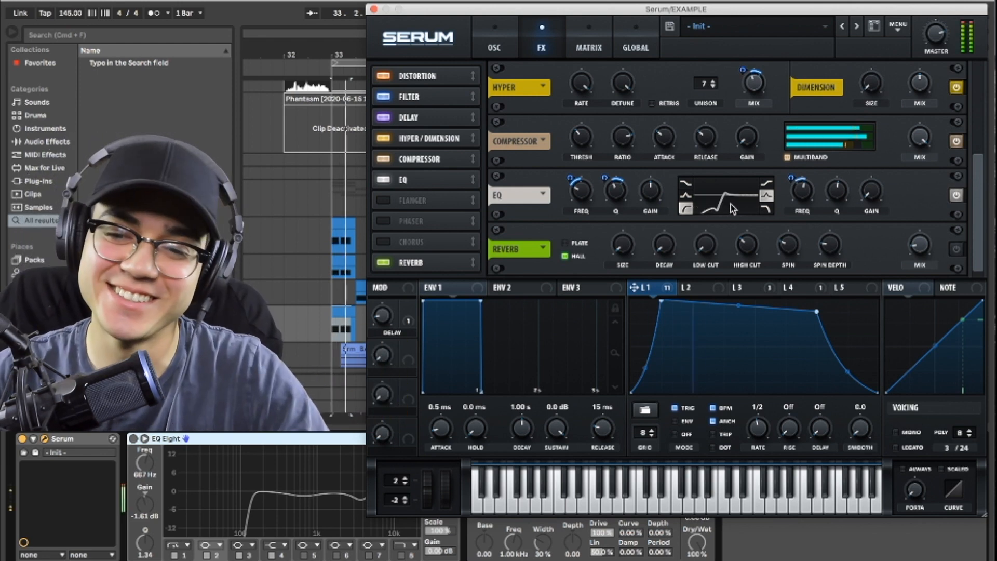
pyautogui.press('space')
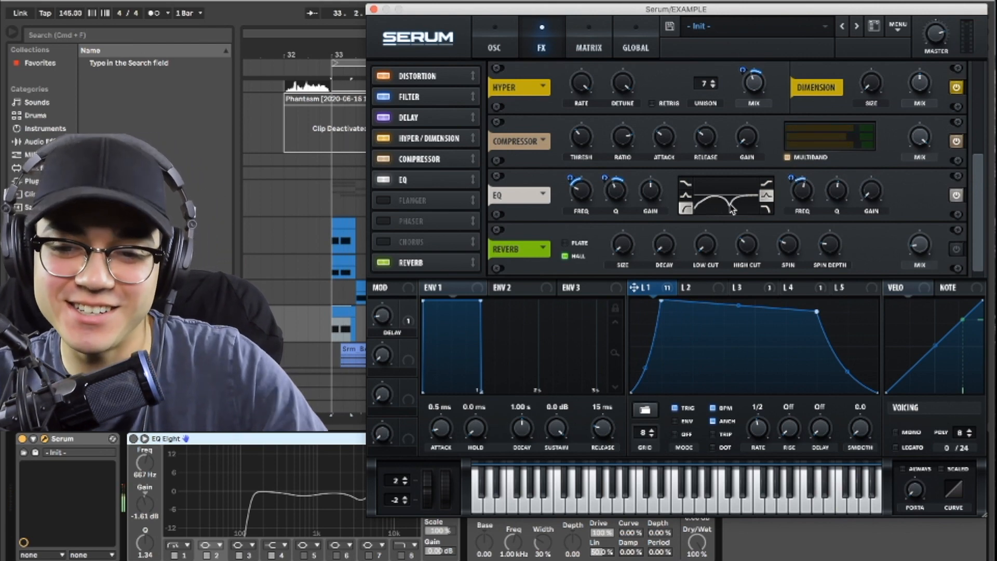
# Step: Turn on the Hall reverb and play the bass with the full effects chain
pyautogui.click(957, 250)
pyautogui.press('space')
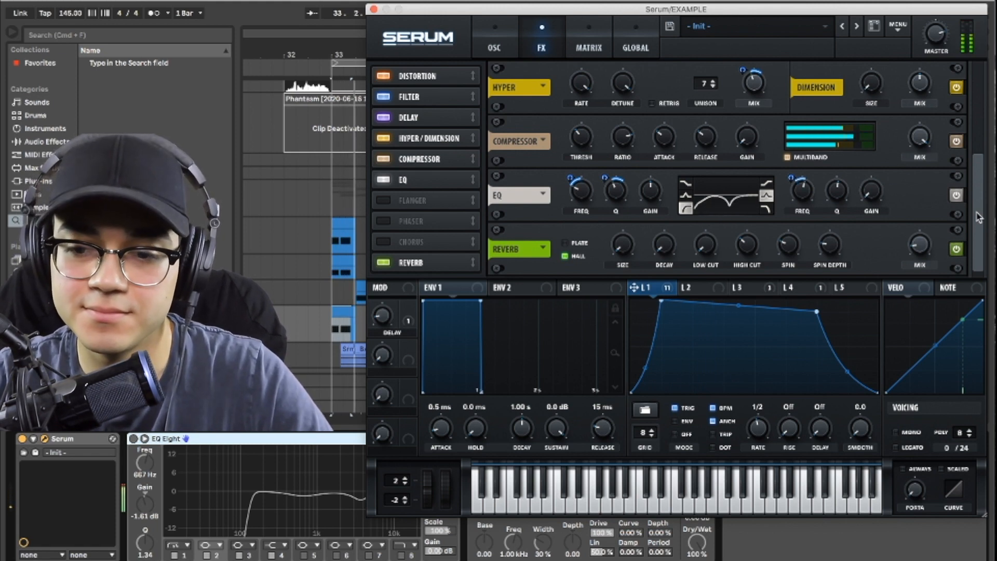
pyautogui.press('space')
# Step: Review the modulation matrix and the global settings, and return to the oscillator view
pyautogui.click(591, 30)
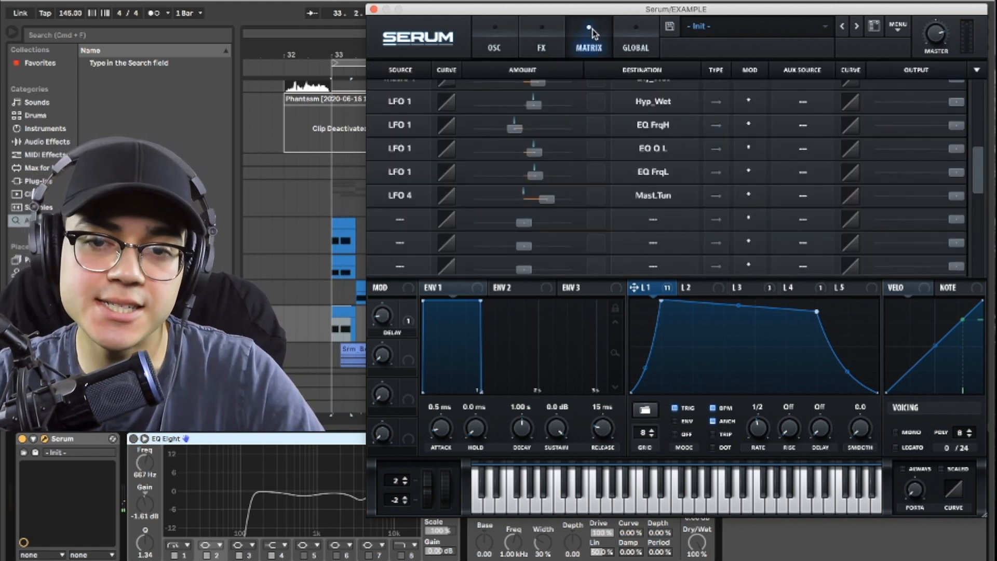
pyautogui.click(638, 36)
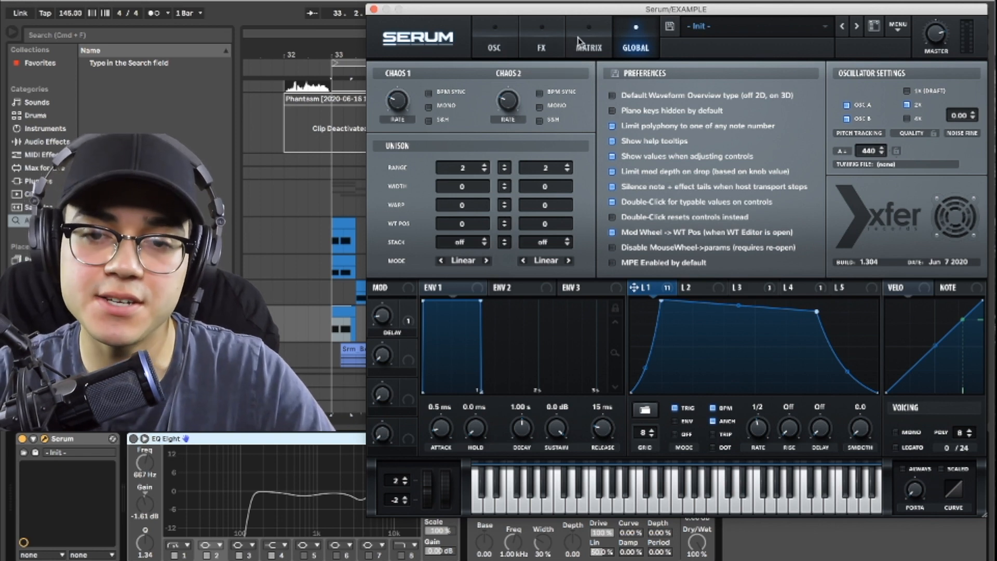
pyautogui.click(494, 39)
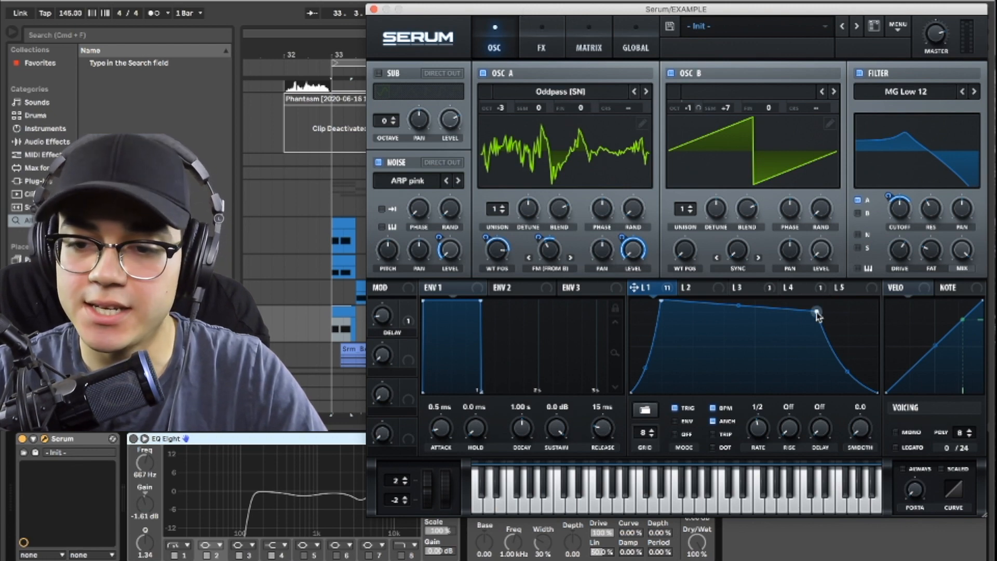
# Step: Try a faster decaying LFO 1 shape and a 1/4 rate, and restore the original shape and 1/2 rate
pyautogui.moveTo(814, 312); pyautogui.dragTo(692, 347)
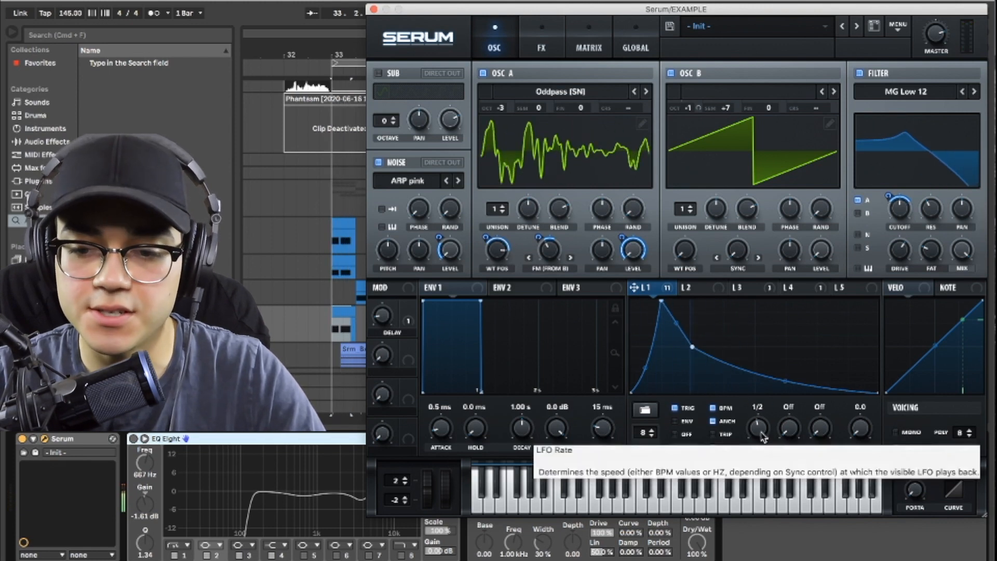
pyautogui.moveTo(759, 433); pyautogui.dragTo(760, 441)
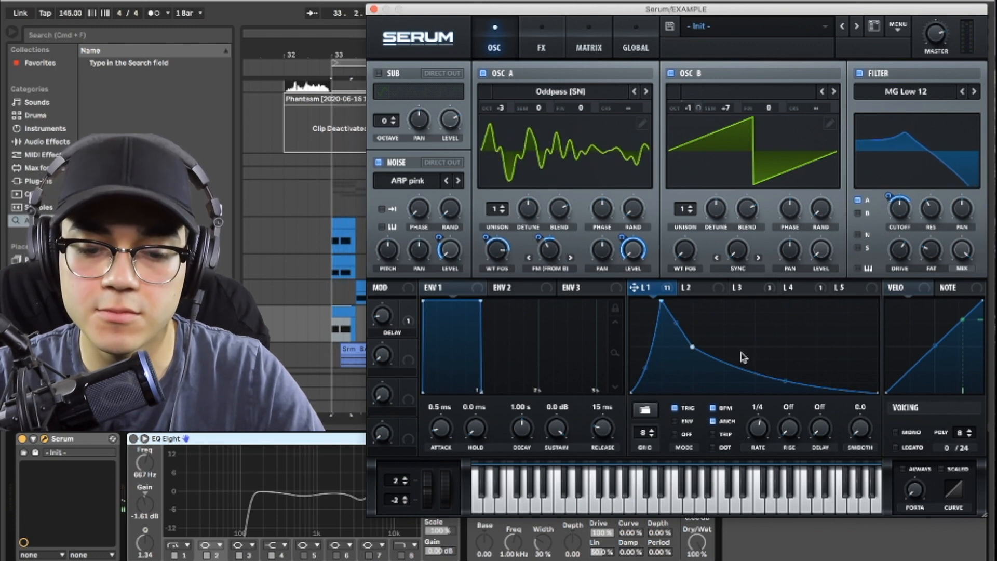
pyautogui.moveTo(693, 353); pyautogui.dragTo(821, 375)
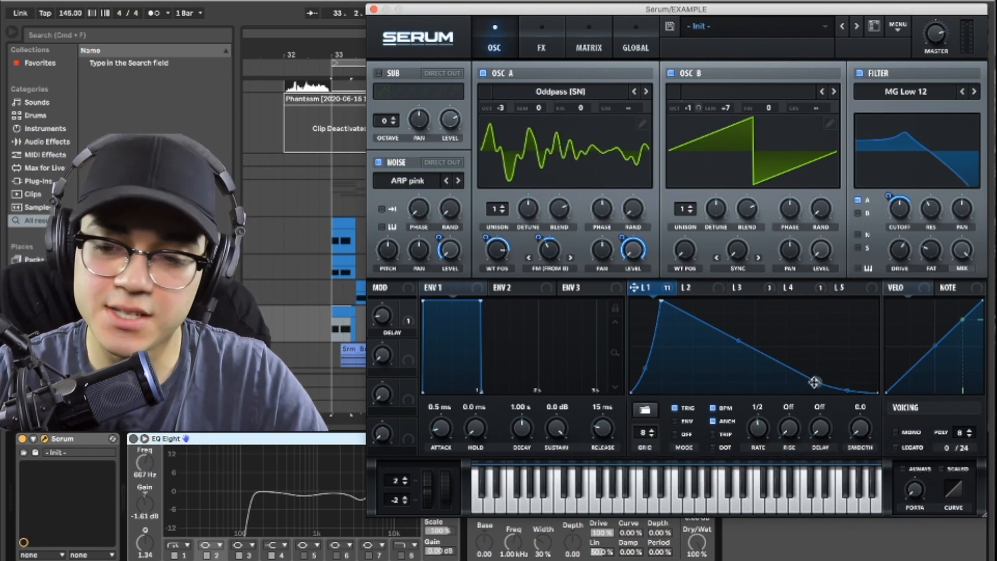
pyautogui.moveTo(805, 375); pyautogui.dragTo(816, 313)
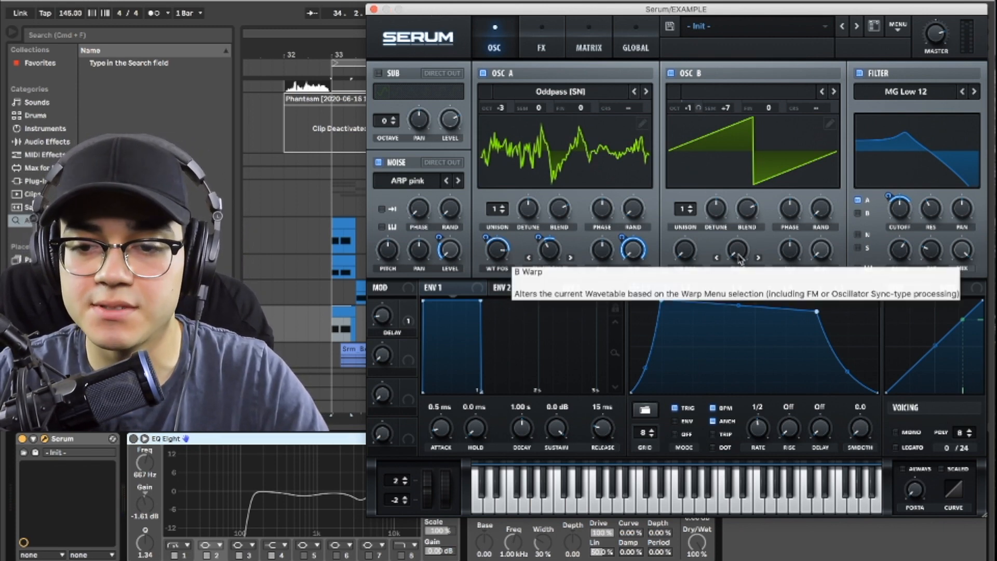
# Step: Try raising oscillator B's sync warp with a decaying LFO 1 shape while playing the bass, and restore both
pyautogui.moveTo(739, 257); pyautogui.dragTo(763, 196)
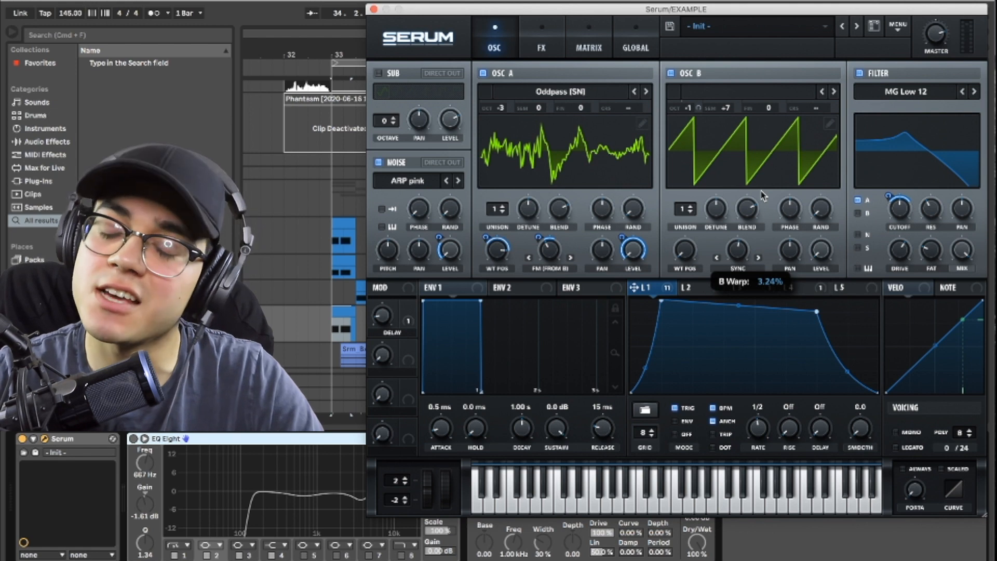
pyautogui.moveTo(762, 195); pyautogui.dragTo(762, 198)
pyautogui.press('space')
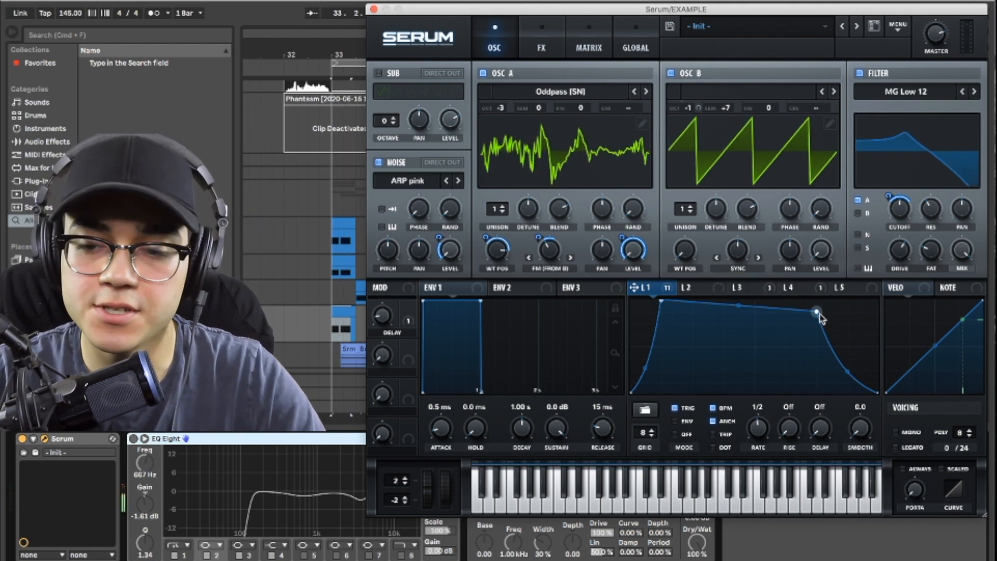
pyautogui.moveTo(817, 312); pyautogui.dragTo(725, 358)
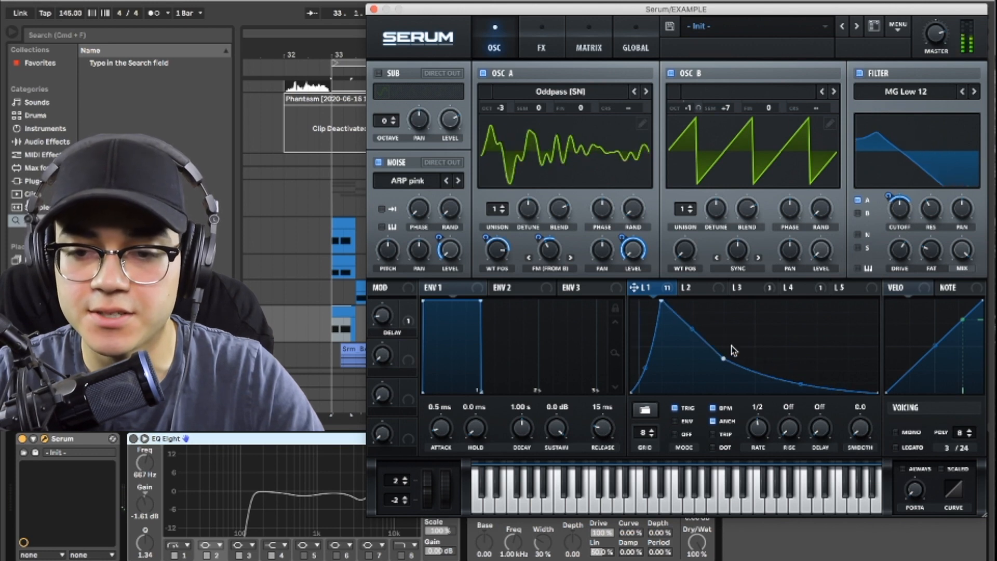
pyautogui.moveTo(738, 252); pyautogui.dragTo(752, 229)
pyautogui.moveTo(724, 359)
pyautogui.mouseDown()
pyautogui.moveTo(786, 321)
pyautogui.moveTo(695, 372)
pyautogui.moveTo(724, 348)
pyautogui.mouseUp()
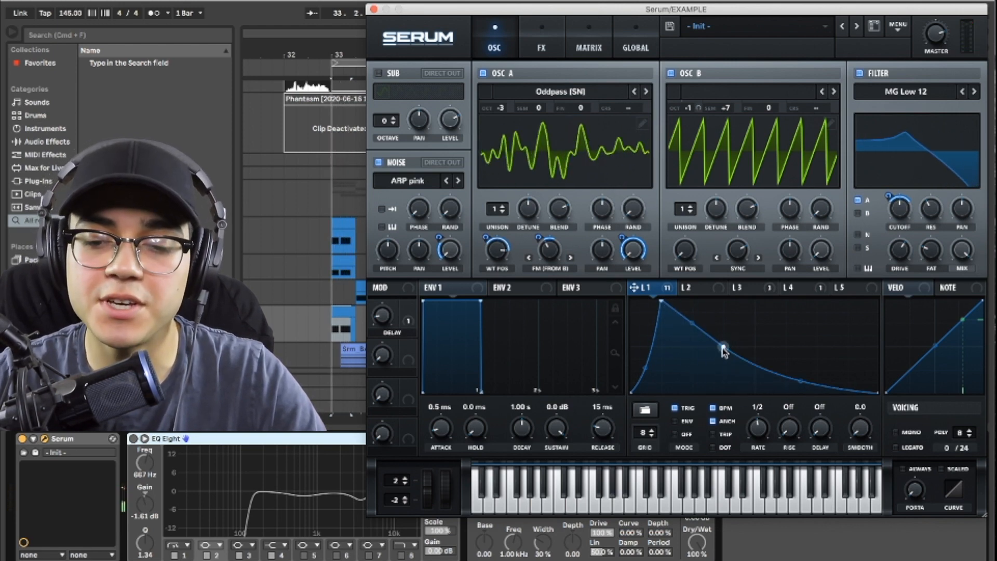
pyautogui.moveTo(724, 350); pyautogui.dragTo(808, 317)
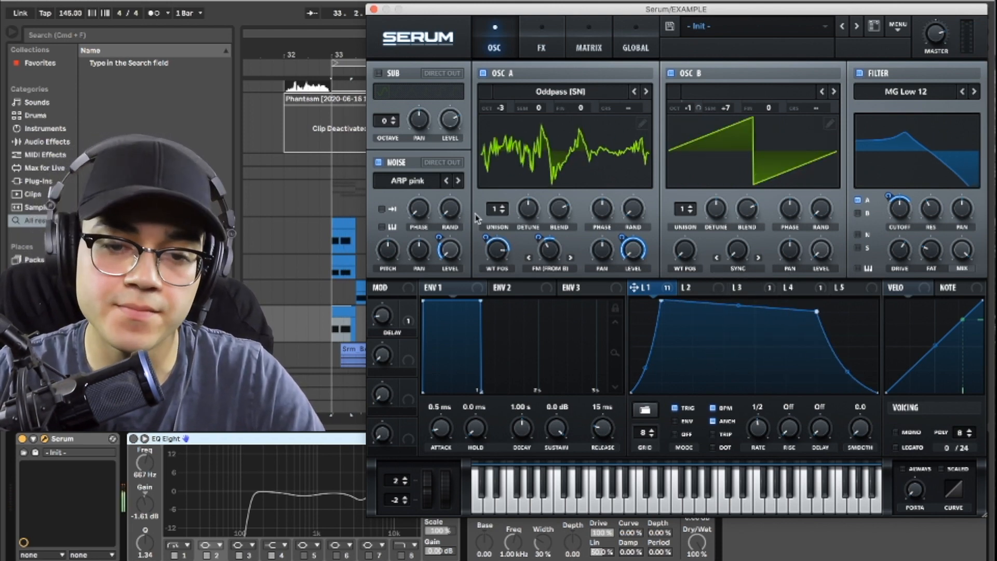
# Step: Close the synth window, enable EQ Eight and Saturator on the EXAMPLE track, and play the processed bass
pyautogui.click(373, 9)
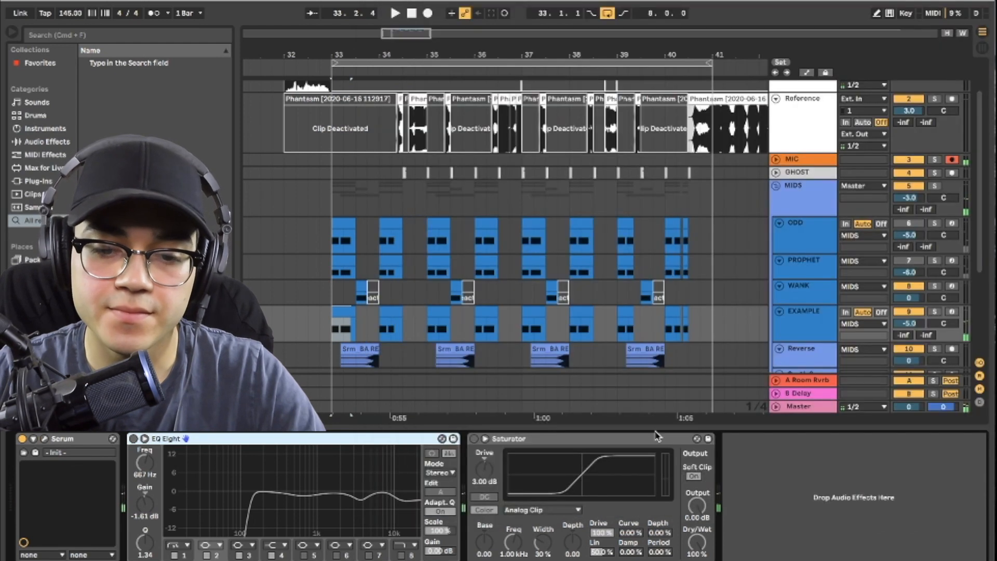
pyautogui.click(133, 438)
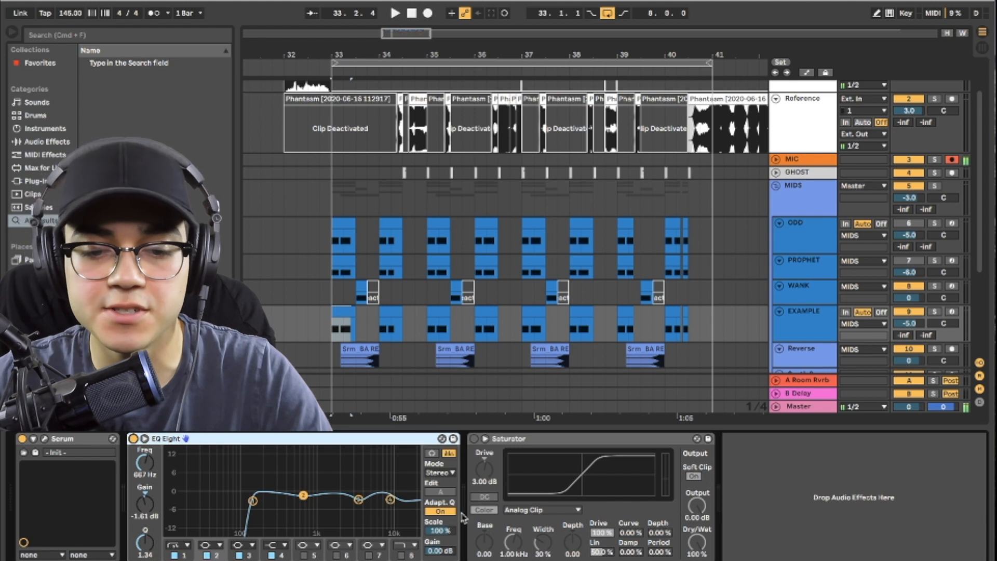
pyautogui.click(474, 438)
pyautogui.press('space')
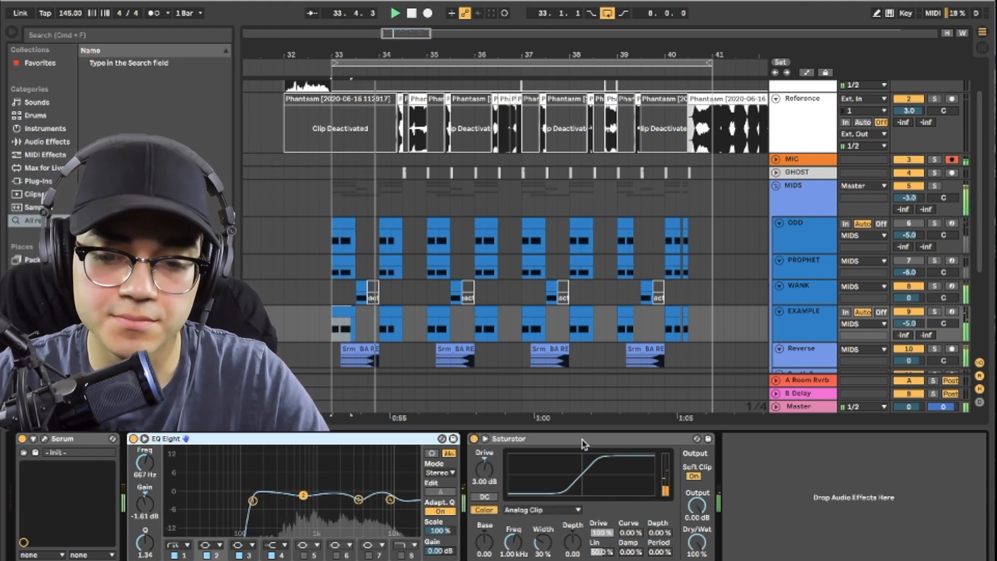
pyautogui.press('space')
# Step: Activate the PROPHET track and open its Serum instance with the BA DISGUST preset
pyautogui.press('super+alt+l')
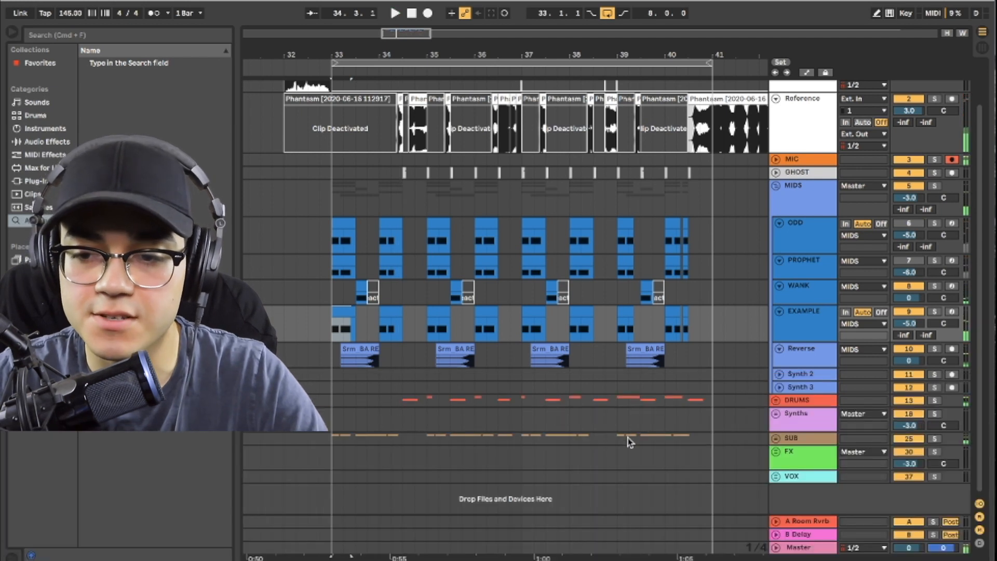
pyautogui.click(829, 269)
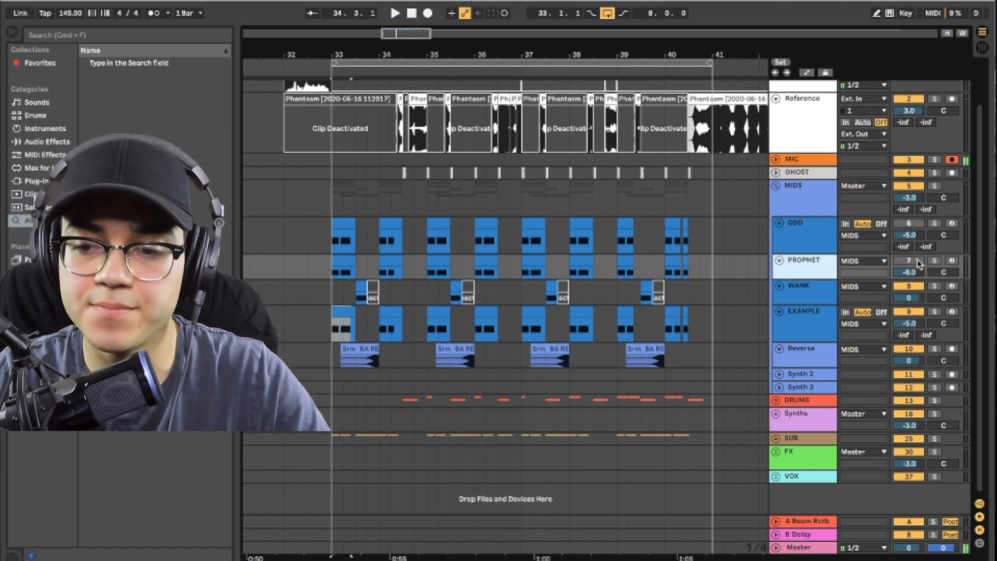
pyautogui.doubleClick(804, 272)
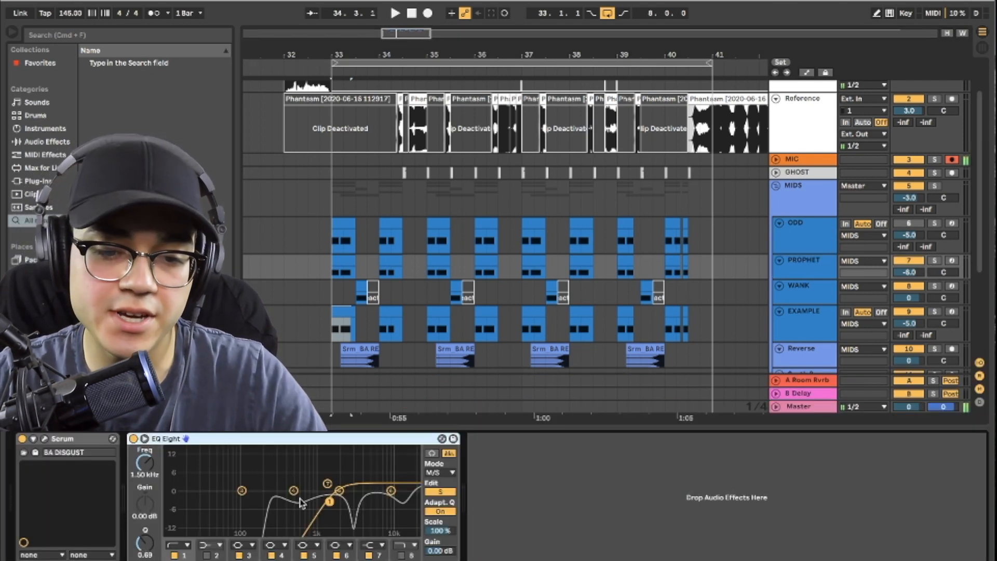
pyautogui.click(44, 440)
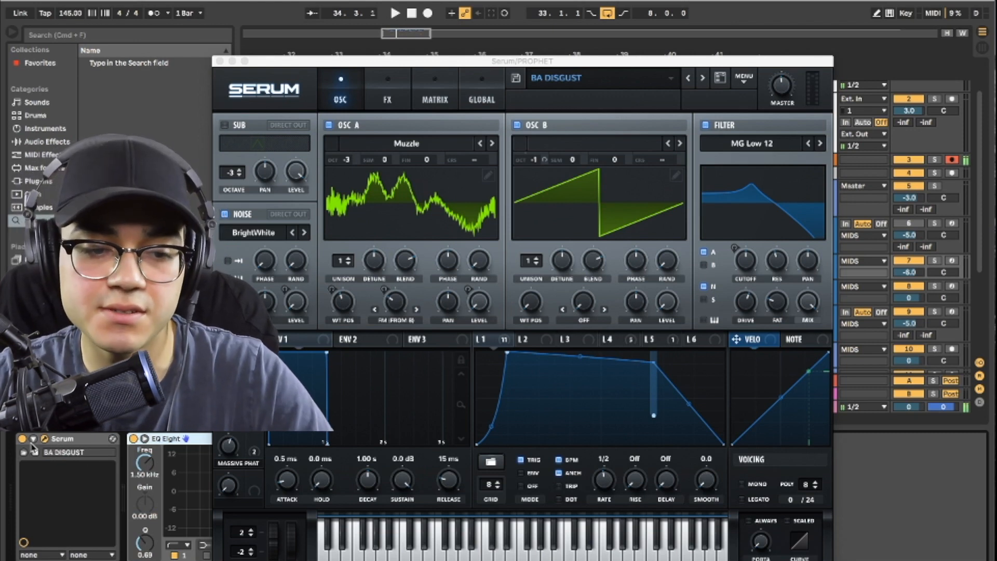
# Step: Solo the PROPHET track to hear its bass, unsolo it, and close its synth window
pyautogui.click(935, 261)
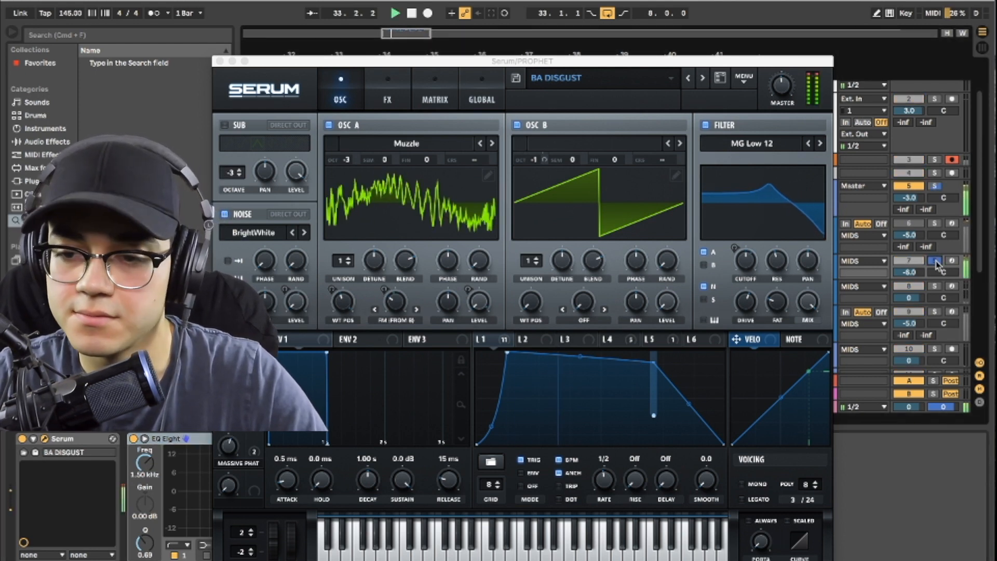
pyautogui.click(936, 261)
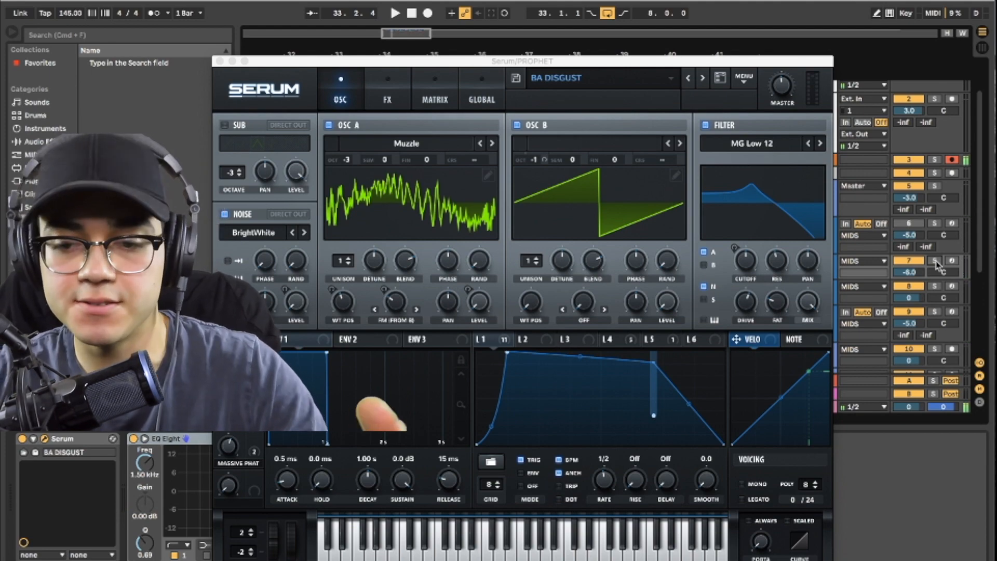
pyautogui.moveTo(597, 64); pyautogui.dragTo(705, 3)
pyautogui.click(325, 4)
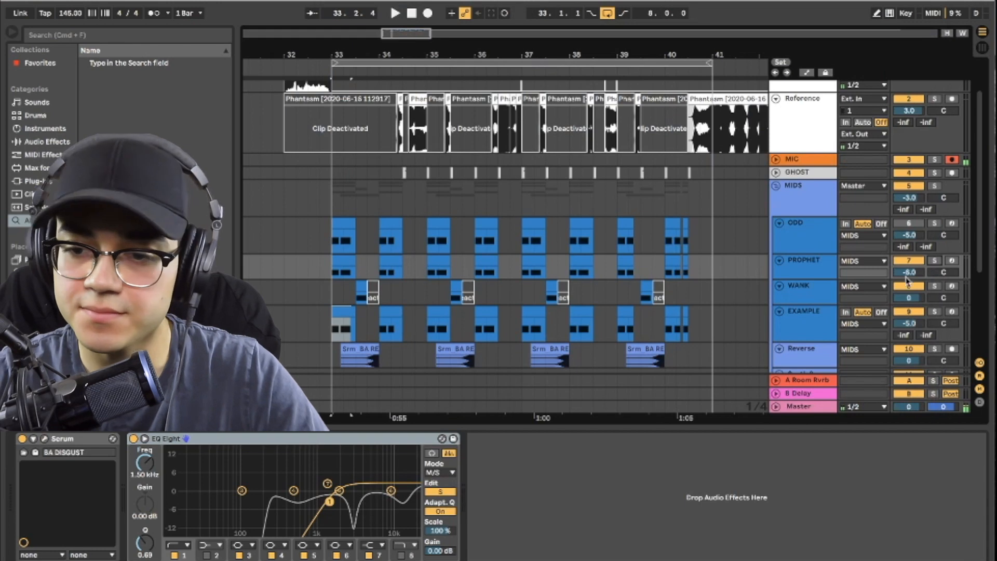
# Step: Play the drop from bar 32 with all active layers and look over the arrangement tracks
pyautogui.scroll(3, 363, 135)
pyautogui.click(284, 113)
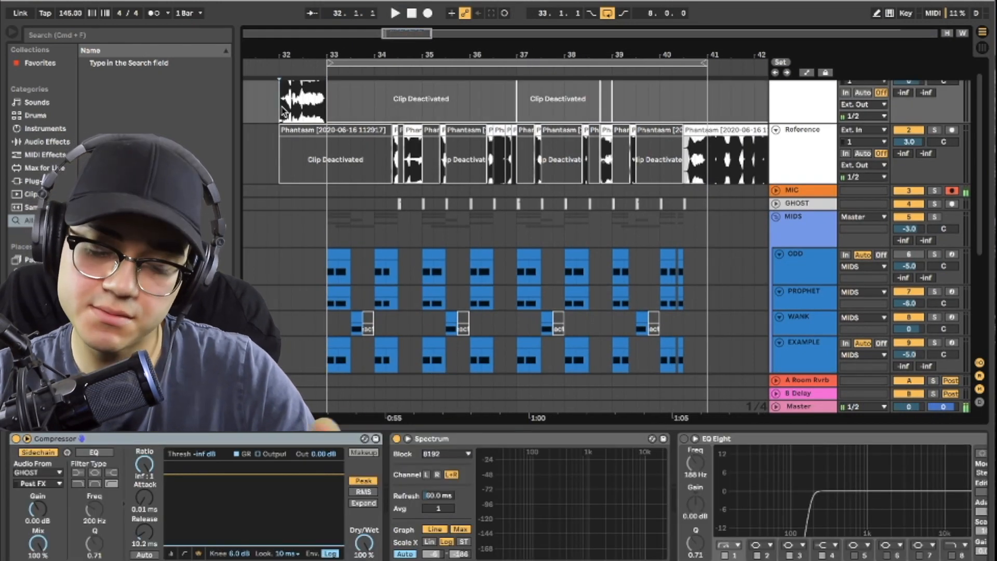
pyautogui.press('space')
pyautogui.scroll(-5, 467, 145)
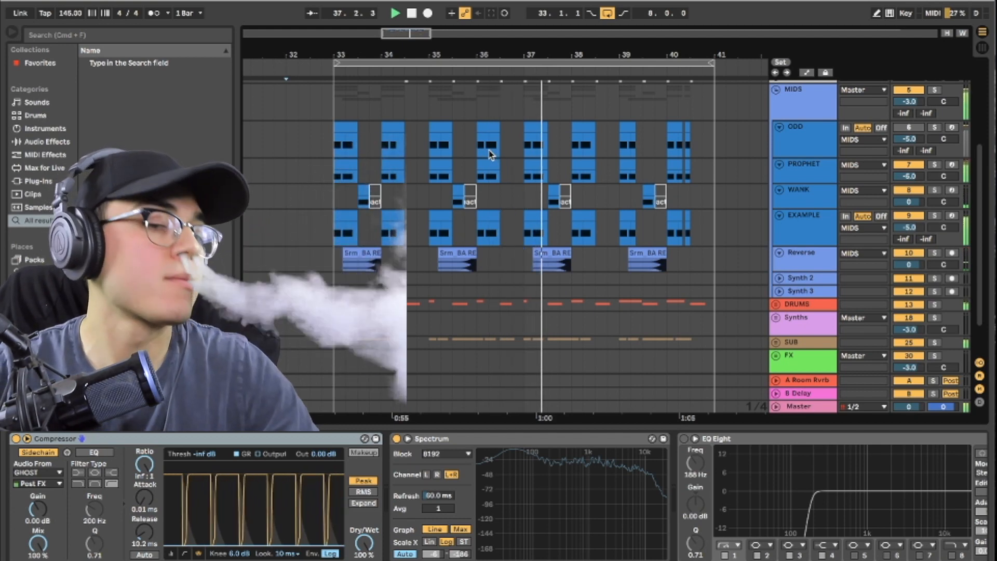
pyautogui.scroll(3, 639, 236)
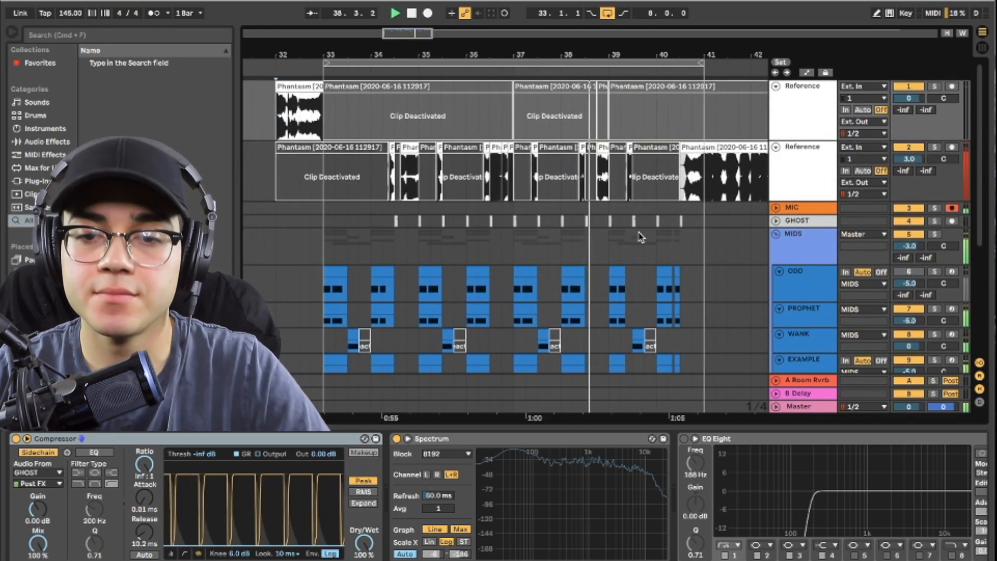
pyautogui.scroll(-3, 640, 236)
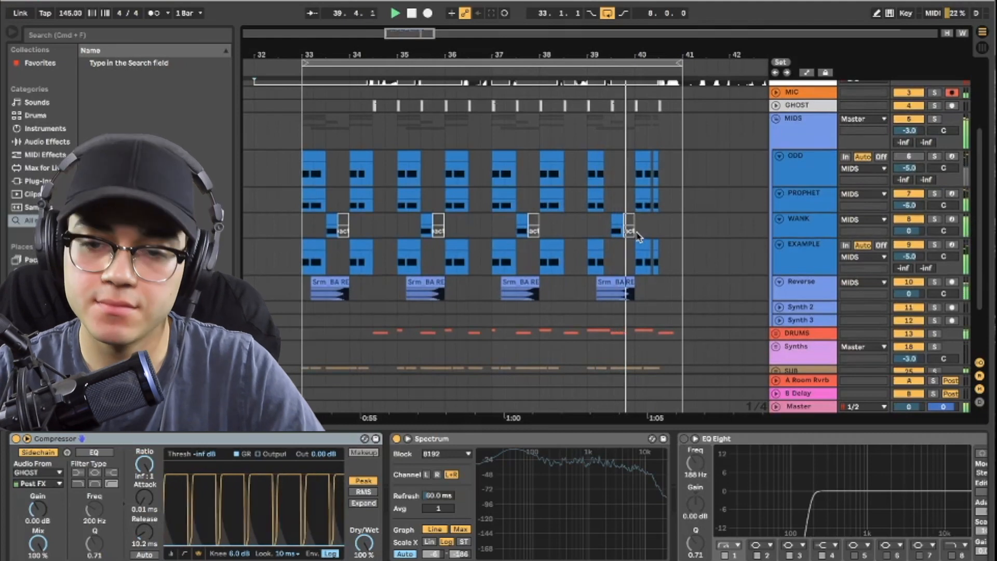
pyautogui.press('space')
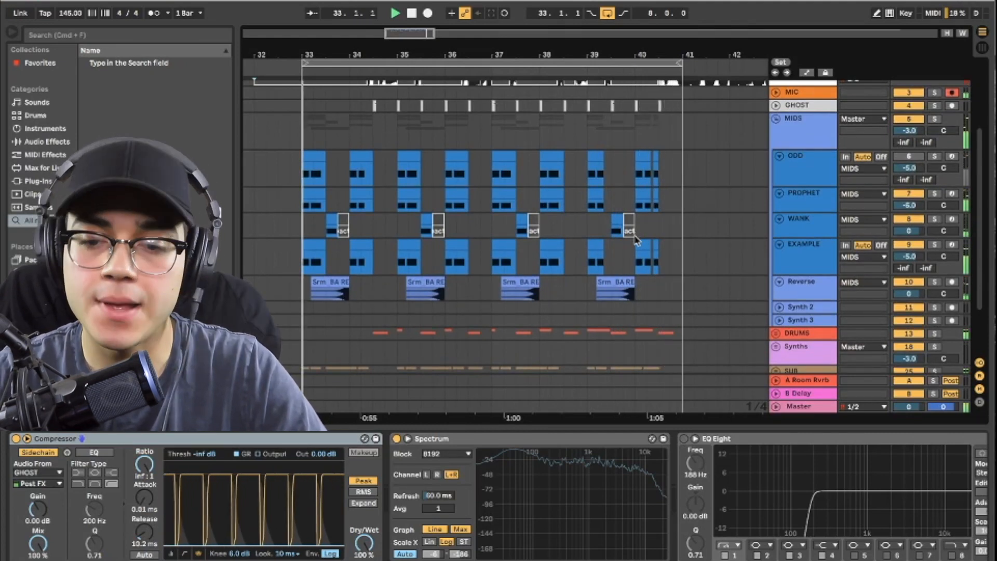
# Step: Play the arrangement from the start of the first WANK clip at 33.3
pyautogui.press('super+alt+l')
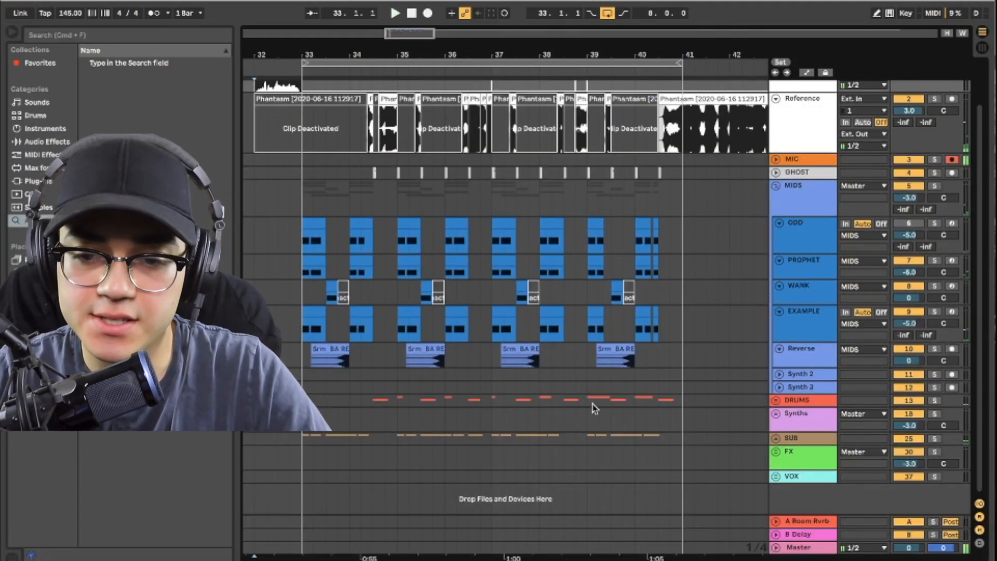
pyautogui.hscroll(-3, 495, 309)
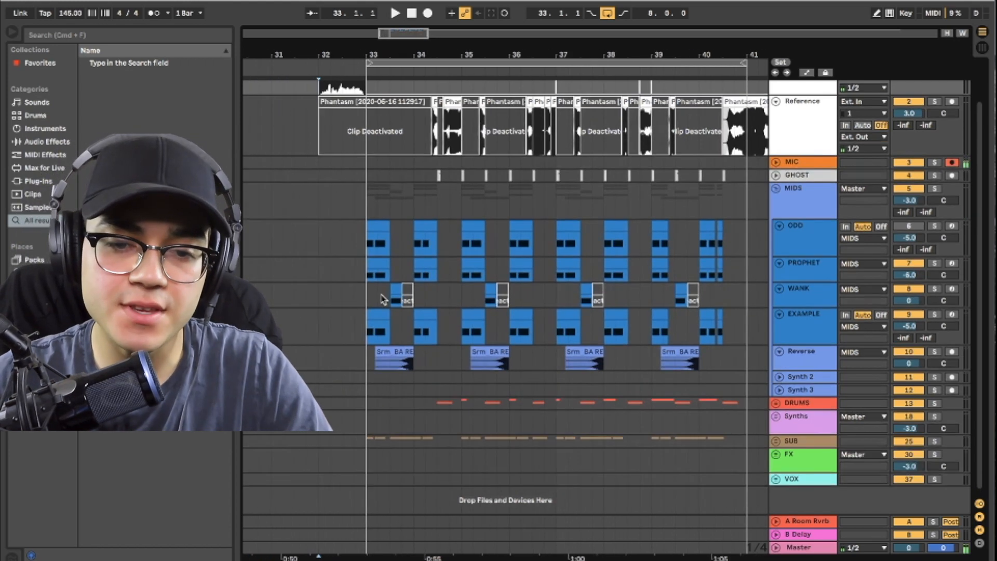
pyautogui.click(391, 299)
pyautogui.scroll(6, 392, 296)
pyautogui.scroll(-2, 393, 295)
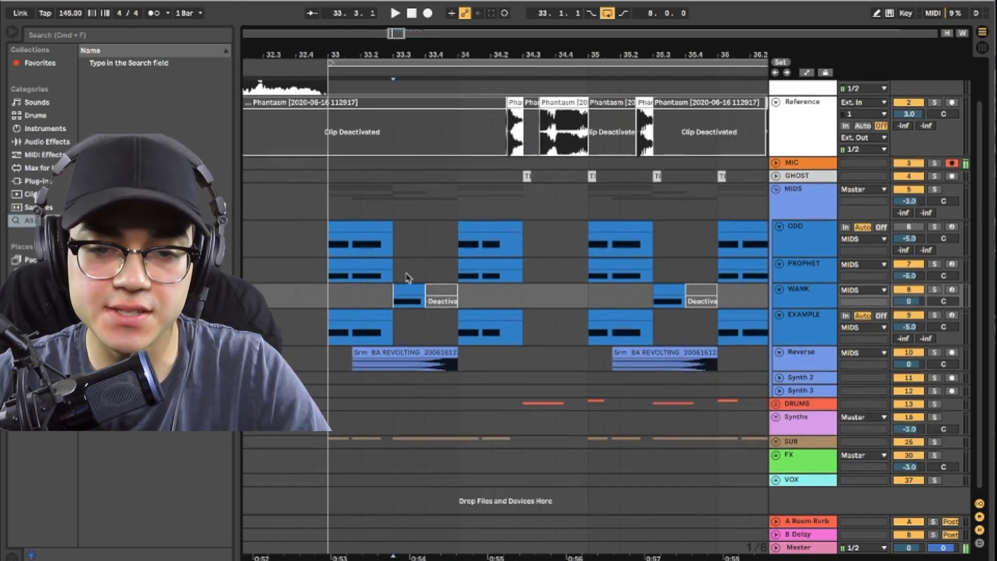
pyautogui.scroll(3, 405, 228)
pyautogui.press('space')
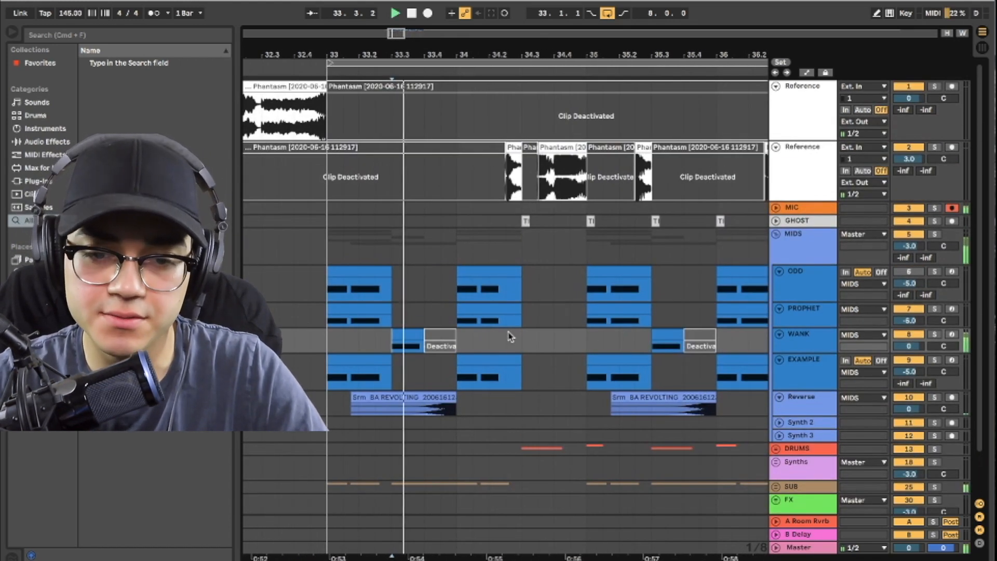
pyautogui.press('space')
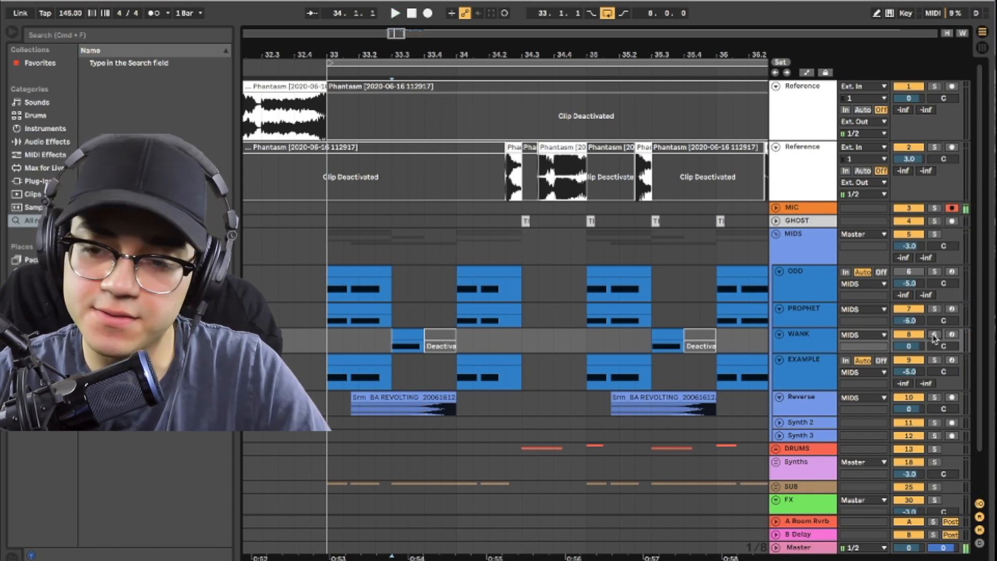
# Step: Solo the WANK track to audition its bass clip several times, and unsolo it
pyautogui.click(825, 345)
pyautogui.press('s')
pyautogui.press('space')
pyautogui.press('space')
pyautogui.press('s')
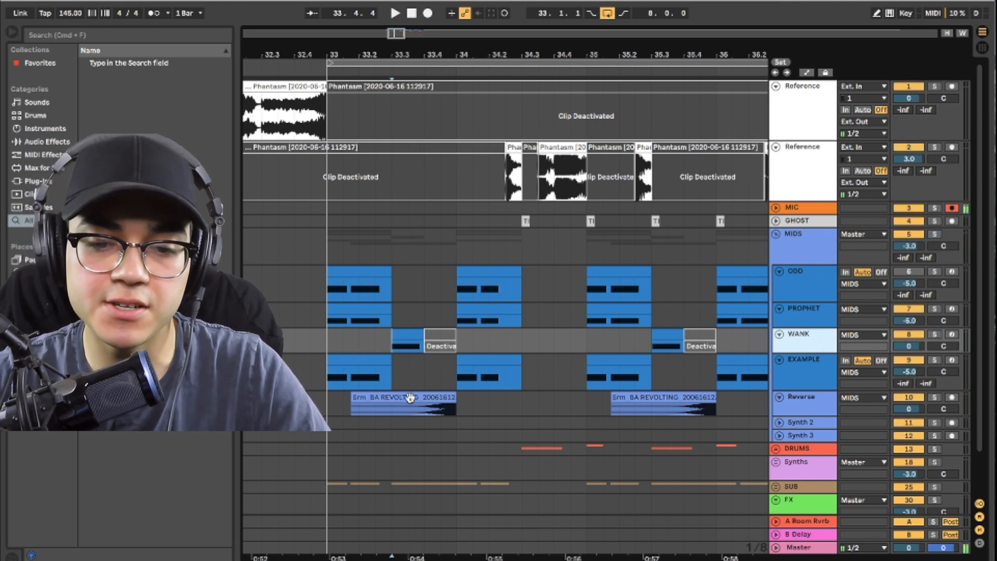
pyautogui.press('s')
pyautogui.press('space')
pyautogui.press('space')
pyautogui.press('space')
pyautogui.press('space')
pyautogui.press('s')
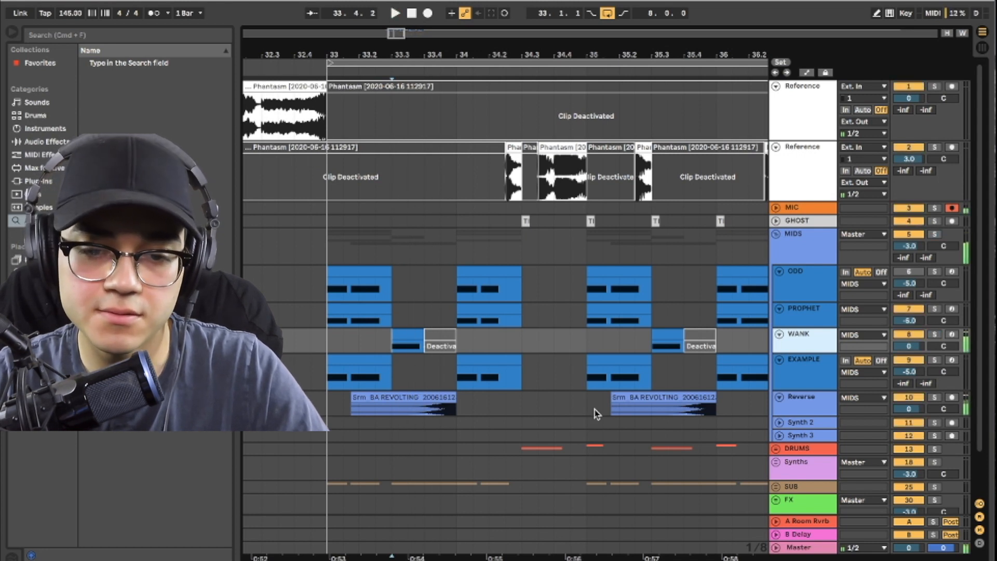
# Step: Solo the Reverse track to audition its audio clip, and unsolo it
pyautogui.click(788, 404)
pyautogui.click(936, 398)
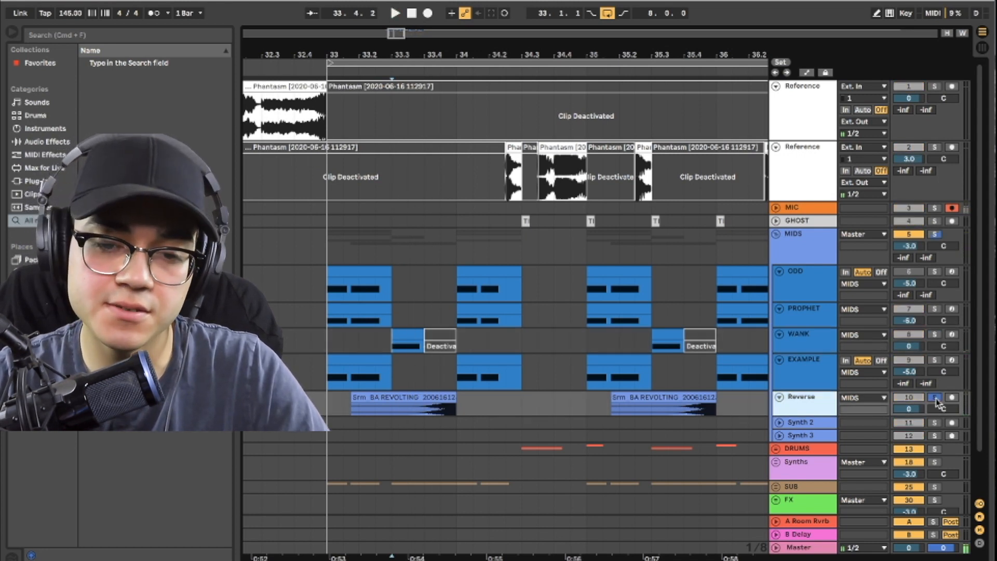
pyautogui.press('space')
pyautogui.press('space')
pyautogui.click(935, 399)
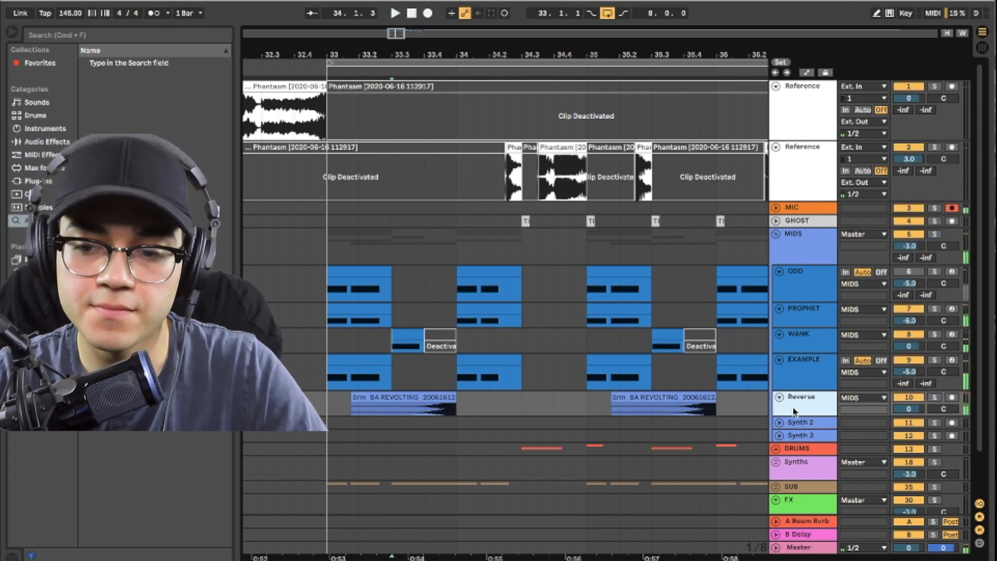
# Step: Export the last played note from the WANK track's Serum as an audio clip on the Reverse track, before bar 33
pyautogui.doubleClick(804, 345)
pyautogui.click(45, 439)
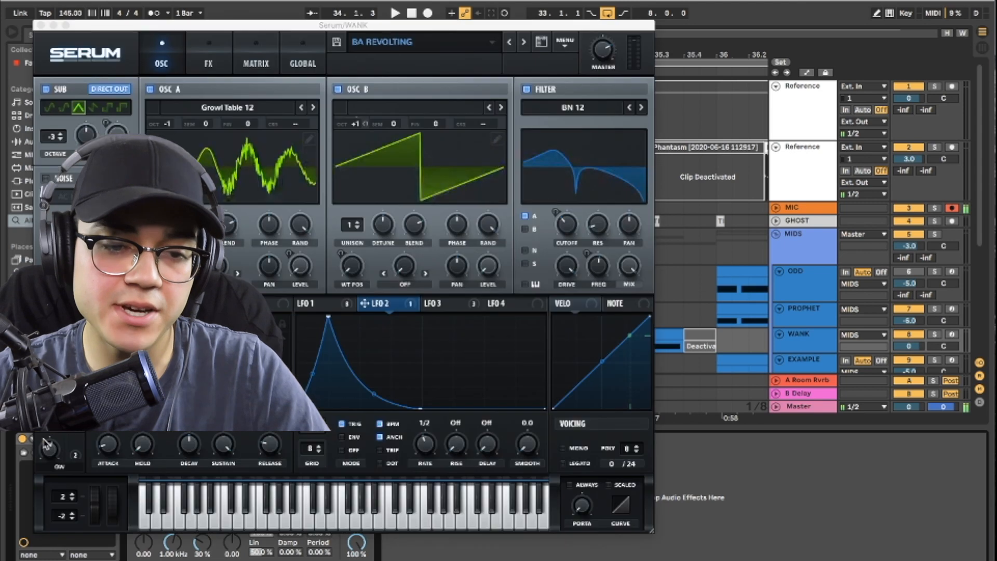
pyautogui.moveTo(471, 26); pyautogui.dragTo(797, 5)
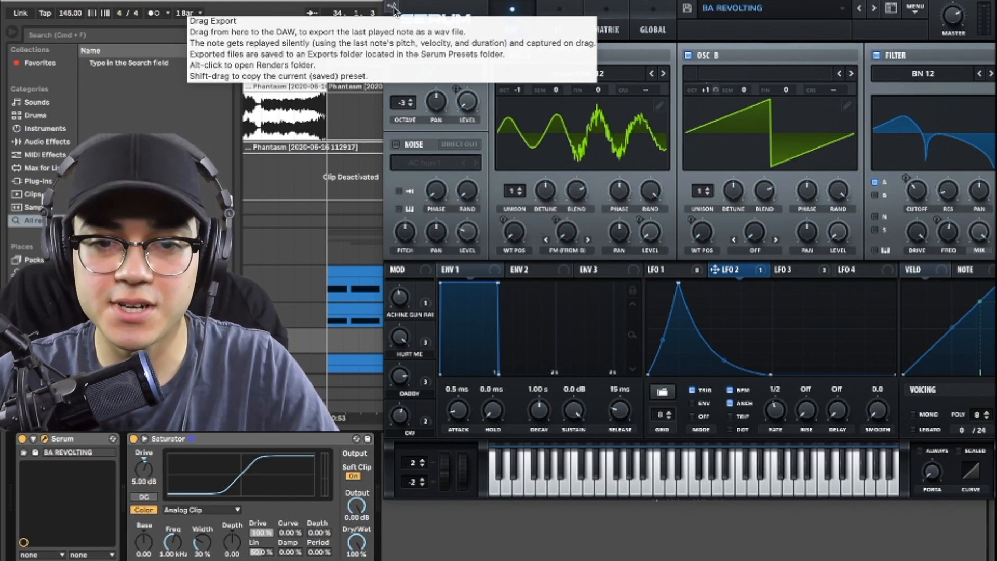
pyautogui.moveTo(318, 364); pyautogui.dragTo(306, 297)
pyautogui.click(282, 301)
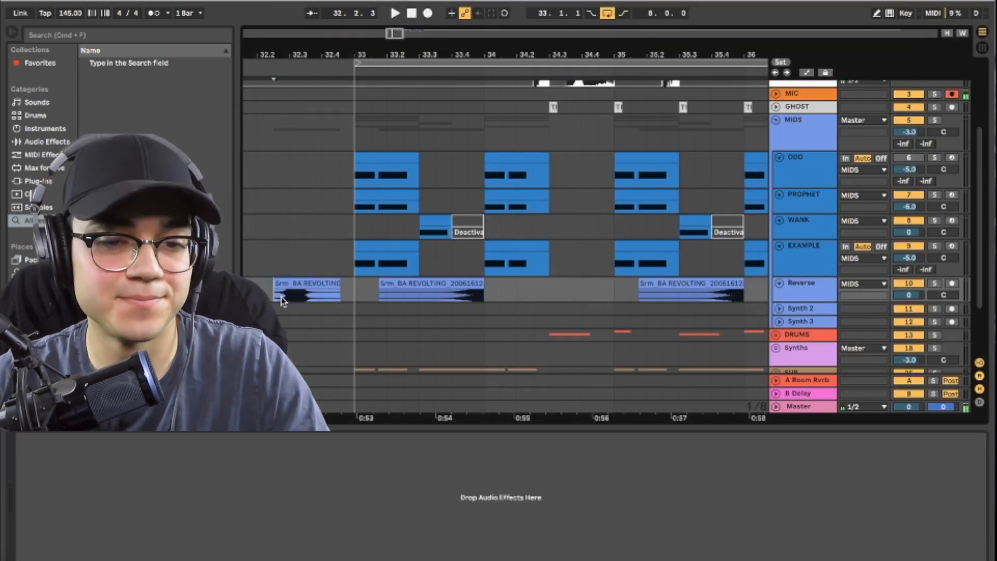
# Step: Solo the Reverse track to audition the newly exported clip, unsolo it, and delete that clip
pyautogui.click(793, 292)
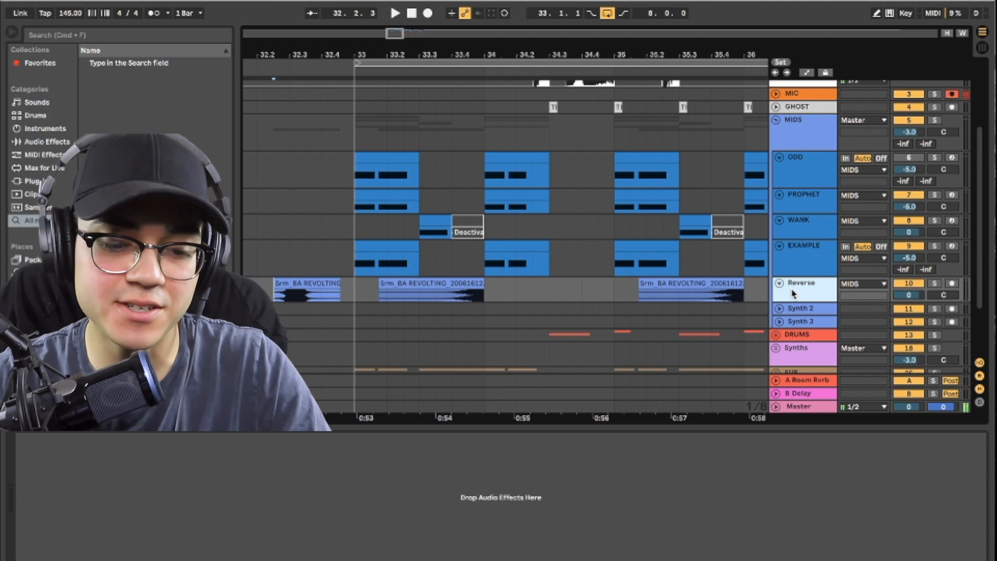
pyautogui.press('s')
pyautogui.press('space')
pyautogui.press('space')
pyautogui.press('space')
pyautogui.press('space')
pyautogui.press('s')
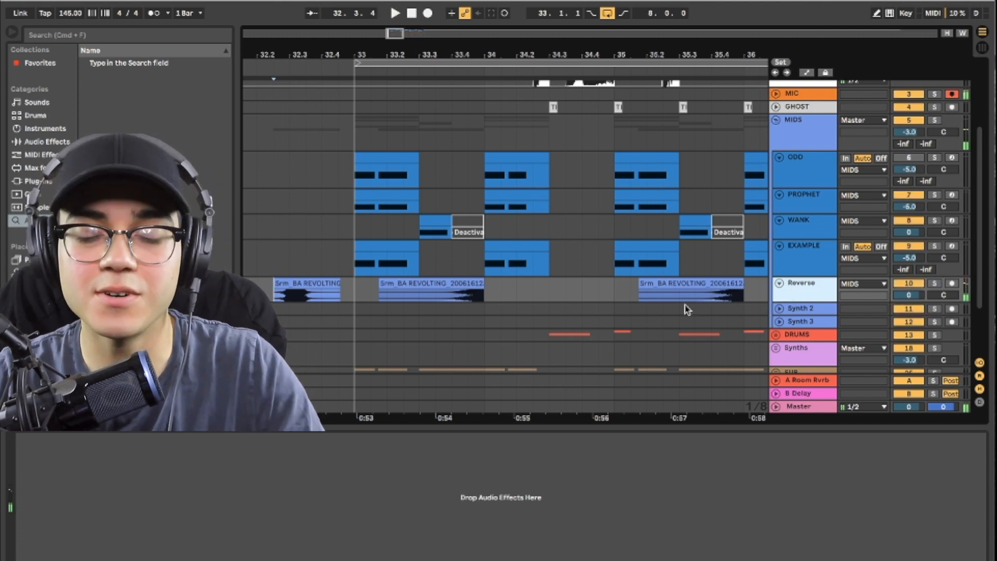
pyautogui.click(310, 285)
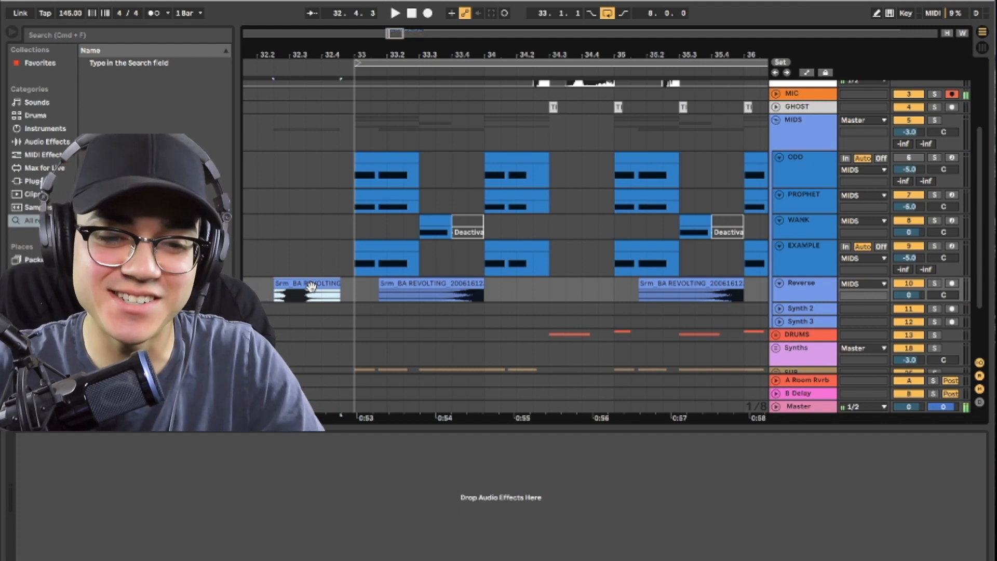
pyautogui.press('Delete')
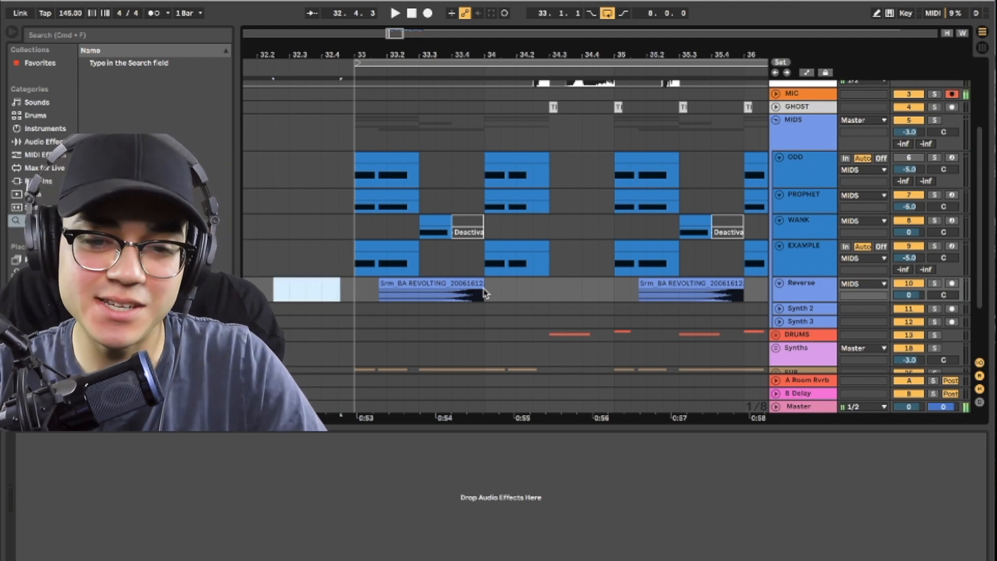
# Step: Play the arrangement from 33.3 and inspect the sample settings of the first Reverse clip, including its reverse option
pyautogui.click(420, 294)
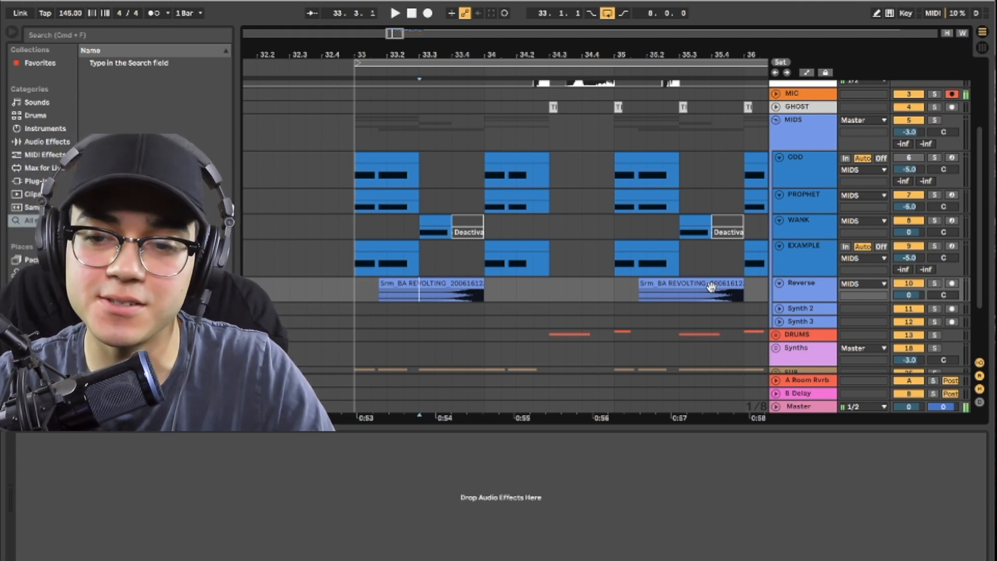
pyautogui.press('space')
pyautogui.press('space')
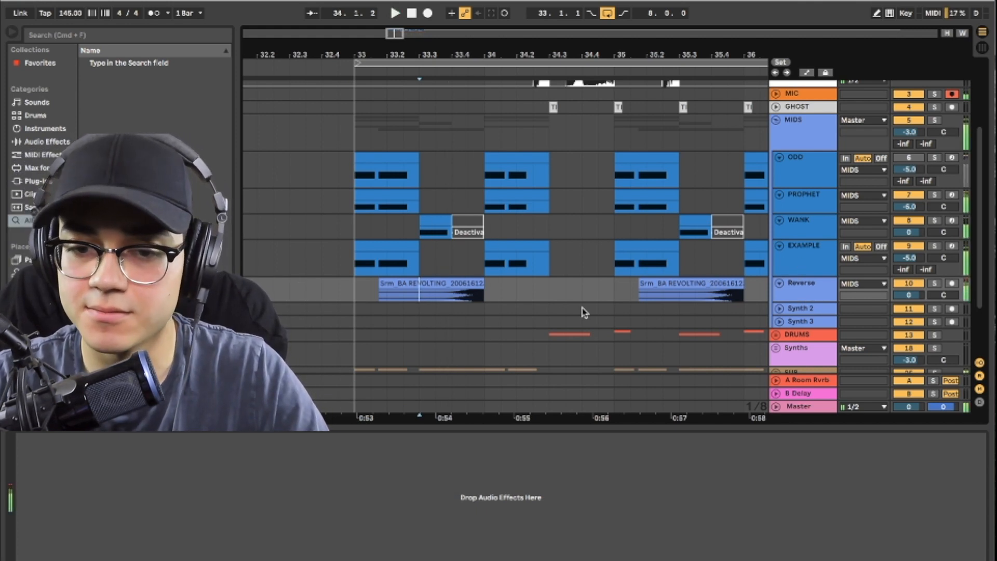
pyautogui.doubleClick(452, 282)
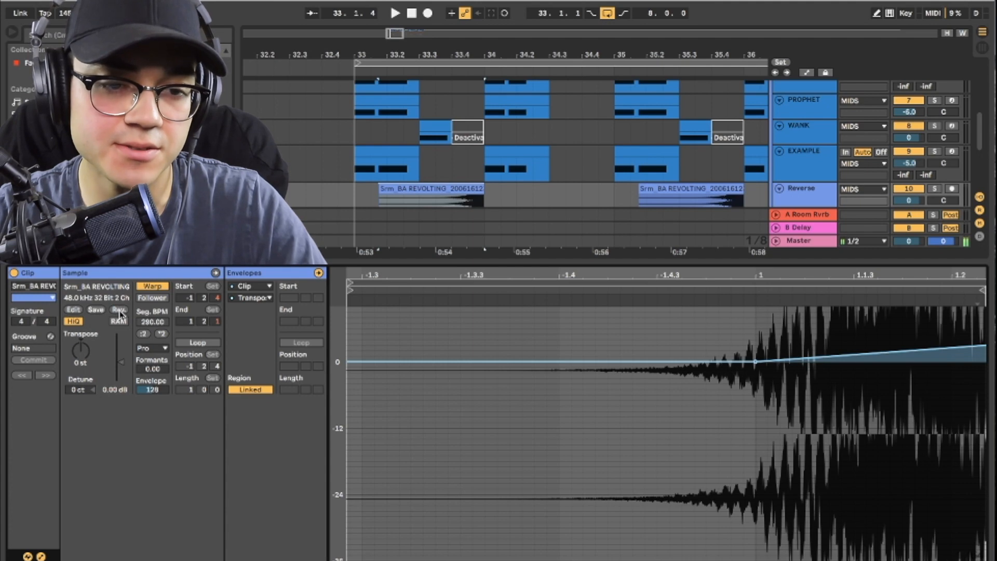
pyautogui.doubleClick(392, 262)
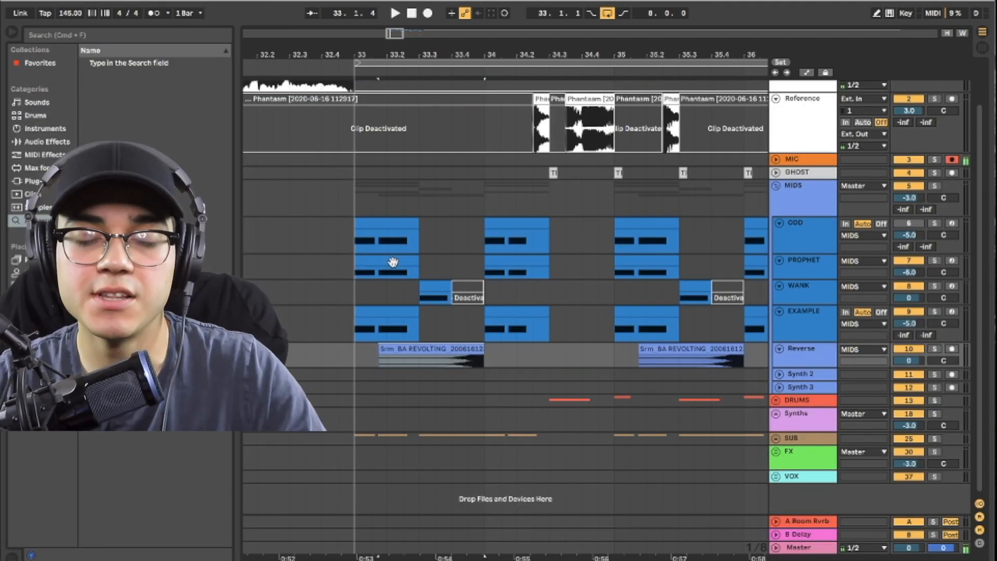
# Step: Play the drop from bar 33 to hear the layered basses together, and hide the open plug-in window
pyautogui.press('space')
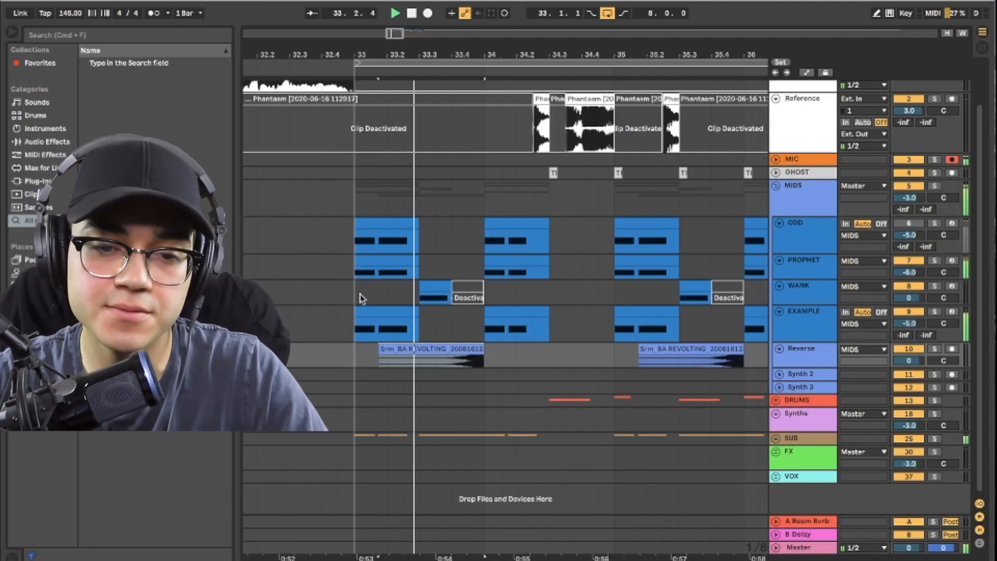
pyautogui.press('space')
pyautogui.click(362, 298)
pyautogui.press('space')
pyautogui.press('space')
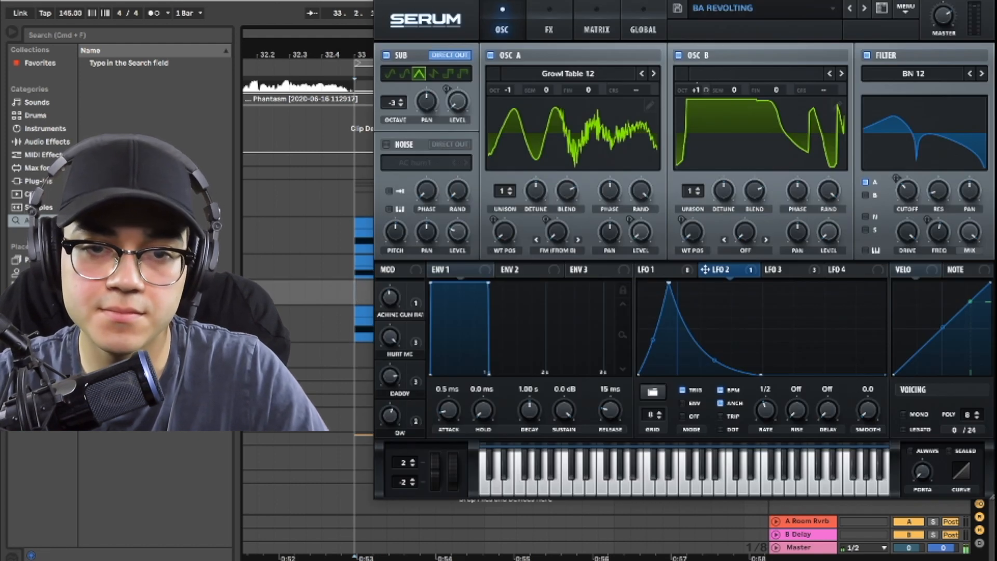
pyautogui.press('super+alt+p')
pyautogui.hscroll(-1, 727, 260)
pyautogui.hscroll(1, 747, 291)
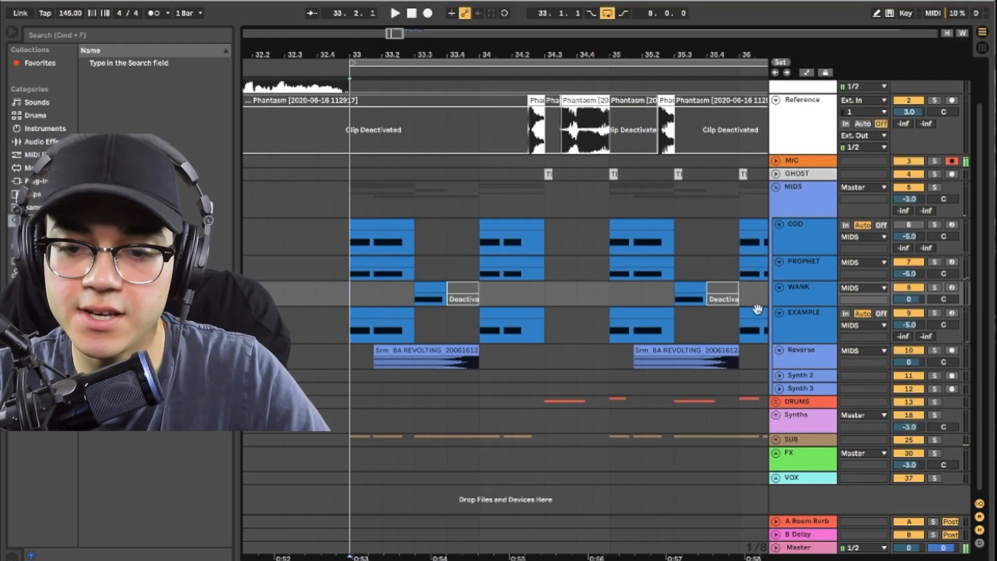
# Step: Unfold the DRUMS group and solo it to hear the kick and snare from 34.3, with the solo removed at the end
pyautogui.click(776, 401)
pyautogui.scroll(-5, 675, 394)
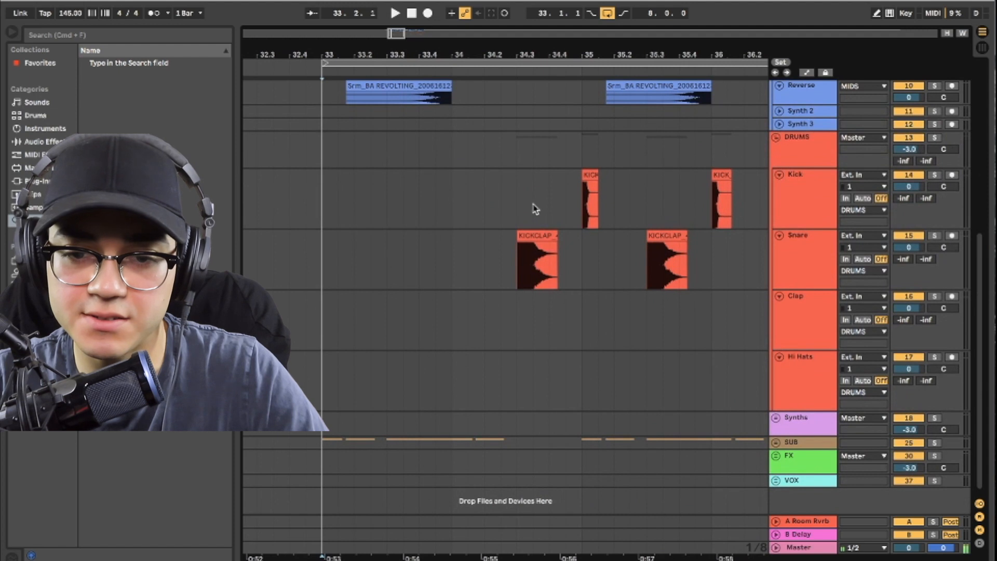
pyautogui.click(808, 149)
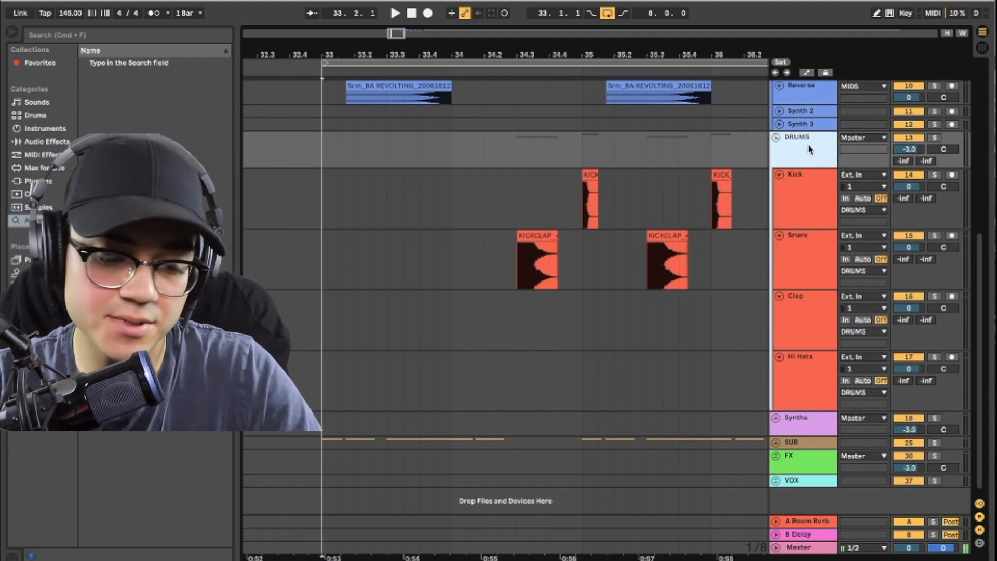
pyautogui.click(934, 138)
pyautogui.press('space')
pyautogui.click(517, 205)
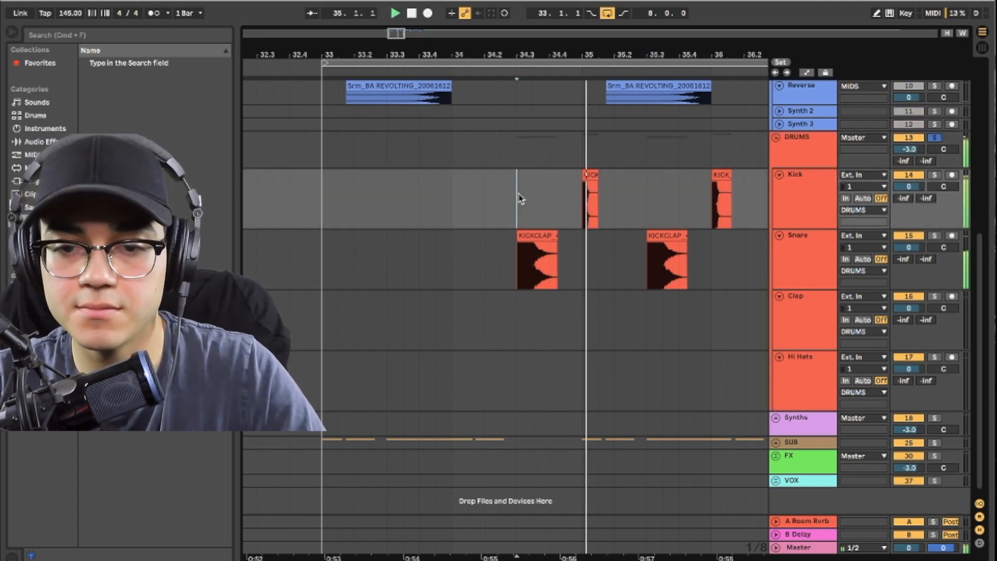
pyautogui.hscroll(2, 522, 199)
pyautogui.scroll(1, 521, 198)
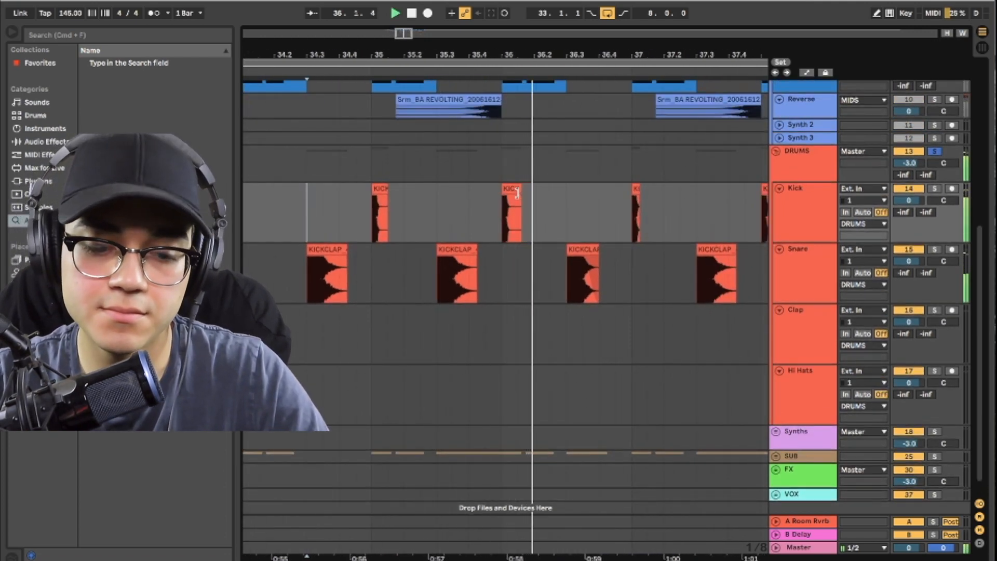
pyautogui.press('space')
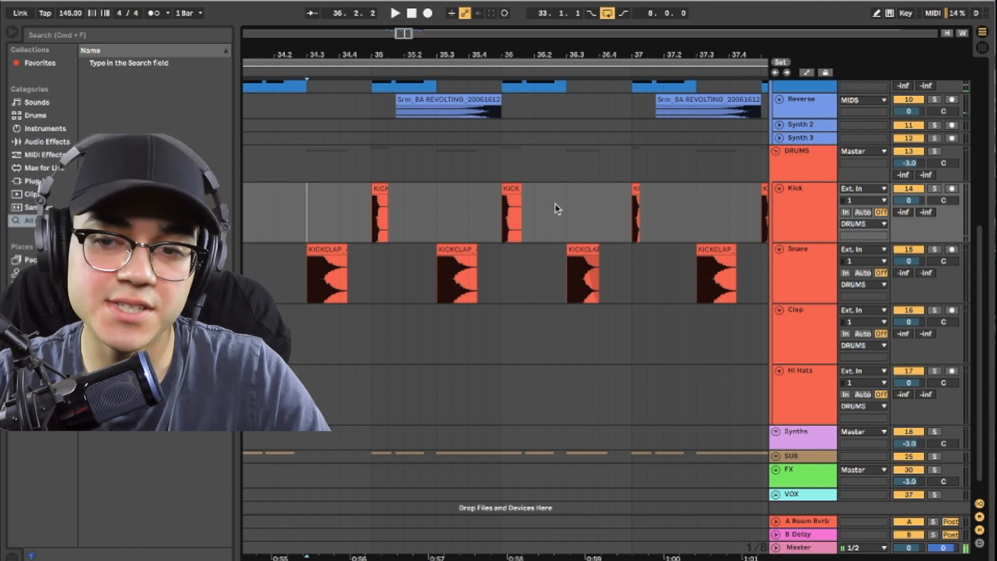
pyautogui.scroll(-1, 571, 210)
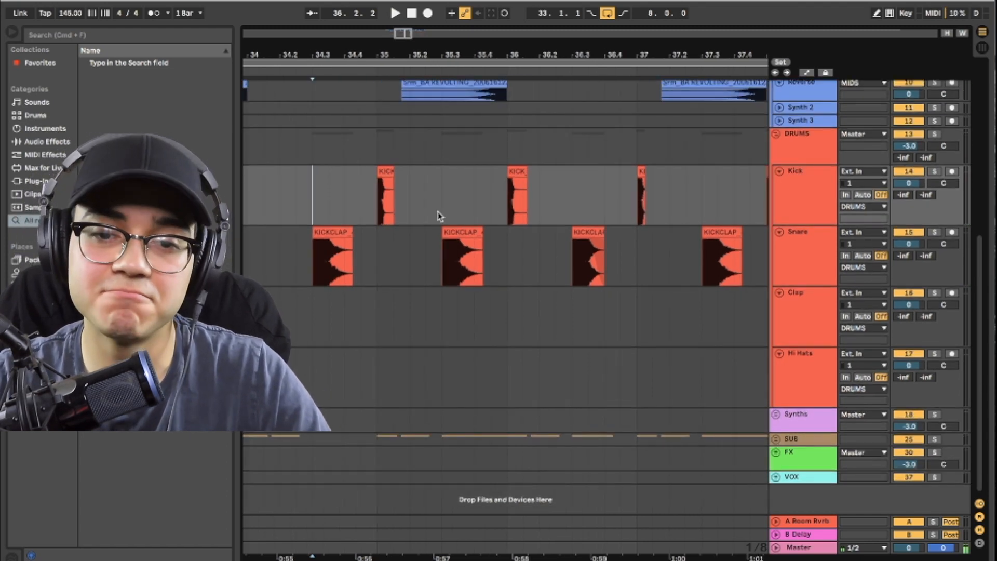
# Step: Examine the KICKCLAP_4 snare clip at 34.3 and the gap before the next kick at bar 35
pyautogui.hscroll(-2, 410, 212)
pyautogui.scroll(8, 436, 213)
pyautogui.scroll(2, 439, 212)
pyautogui.hscroll(-10, 367, 200)
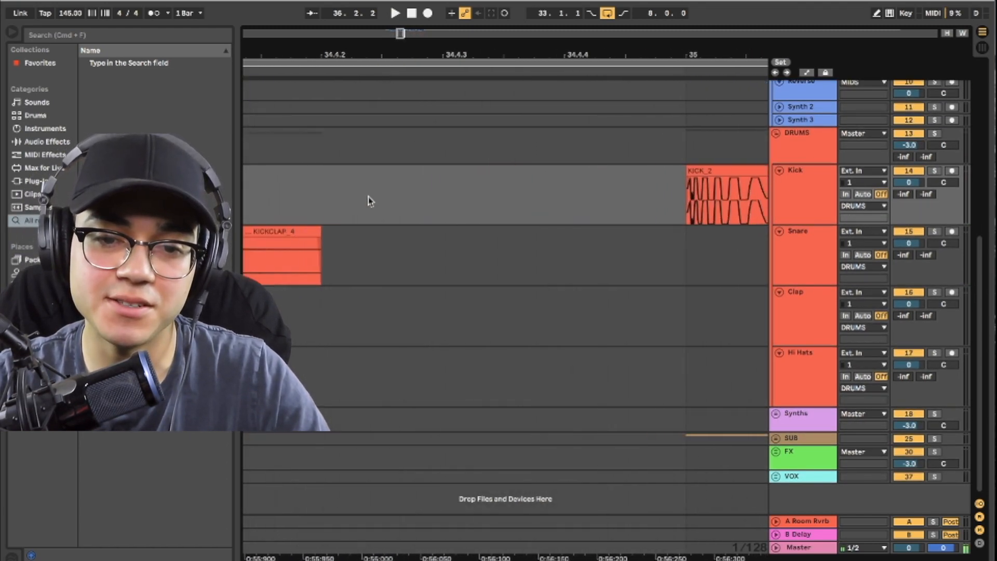
pyautogui.scroll(-2, 401, 231)
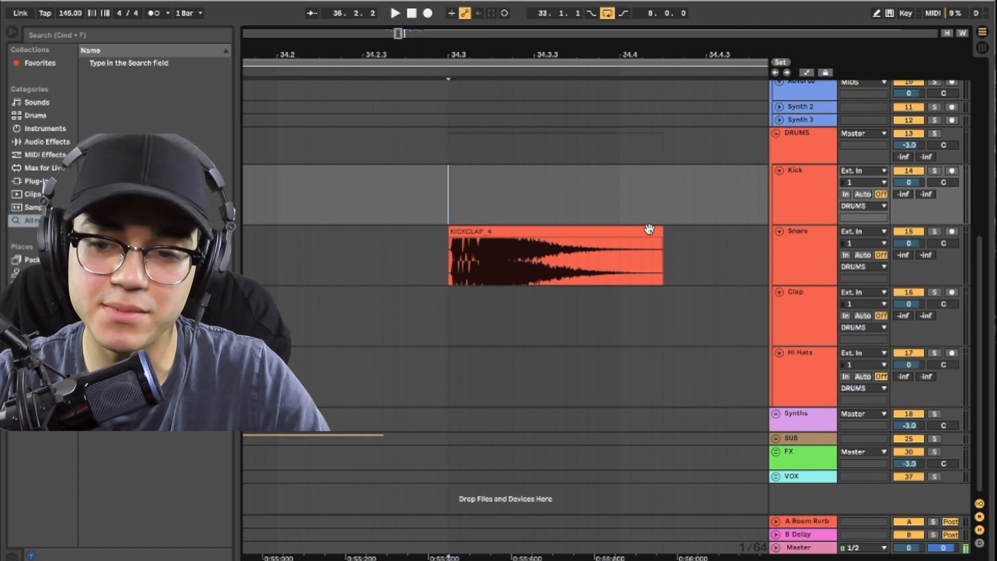
pyautogui.hscroll(2, 649, 233)
pyautogui.scroll(-5, 654, 247)
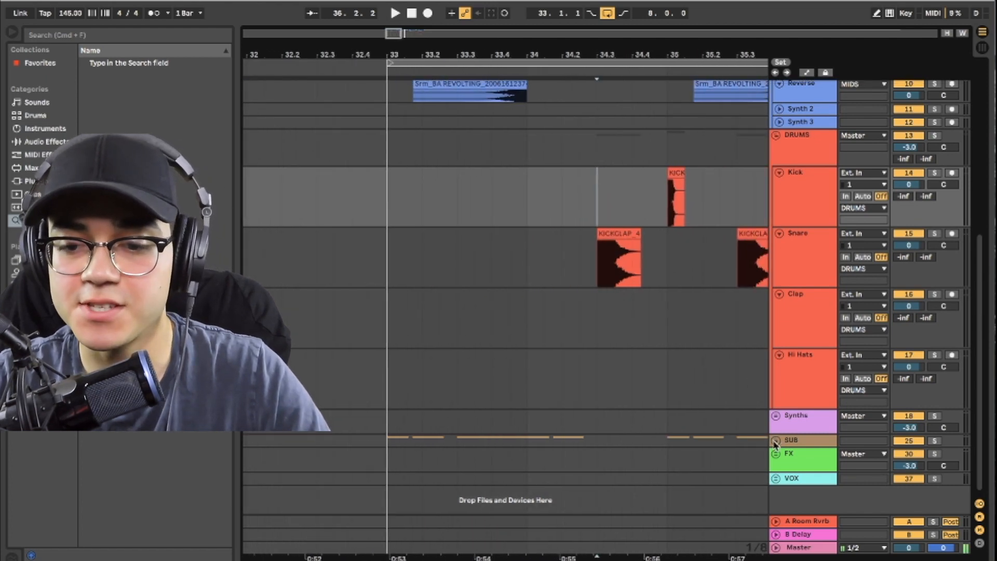
# Step: Unfold the SUB group and open the SUB LOWS track's Serum to view its BA BEST SUB BASS EVER patch
pyautogui.click(775, 439)
pyautogui.scroll(-8, 623, 323)
pyautogui.click(382, 233)
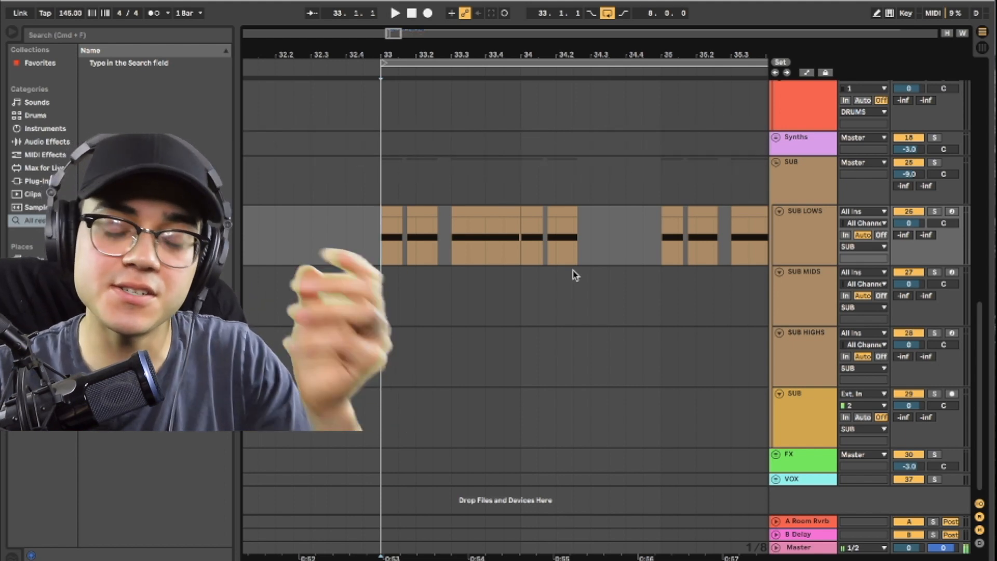
pyautogui.doubleClick(823, 245)
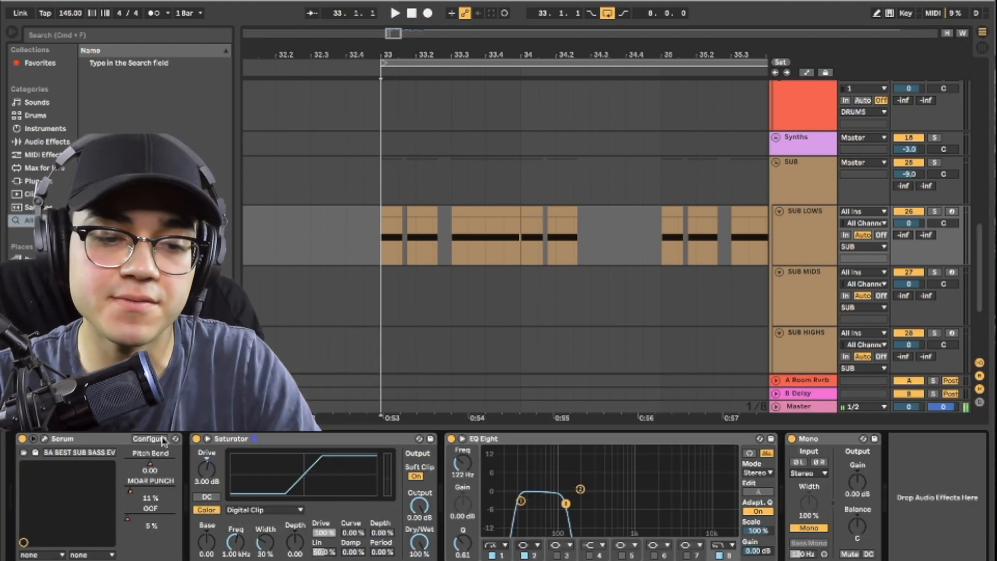
pyautogui.click(45, 439)
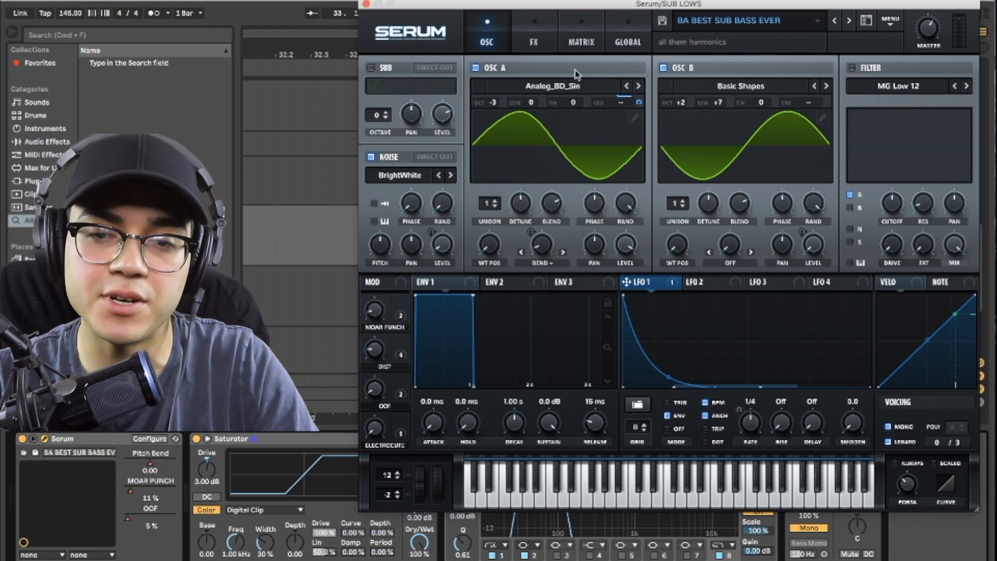
pyautogui.moveTo(632, 4); pyautogui.dragTo(600, 396)
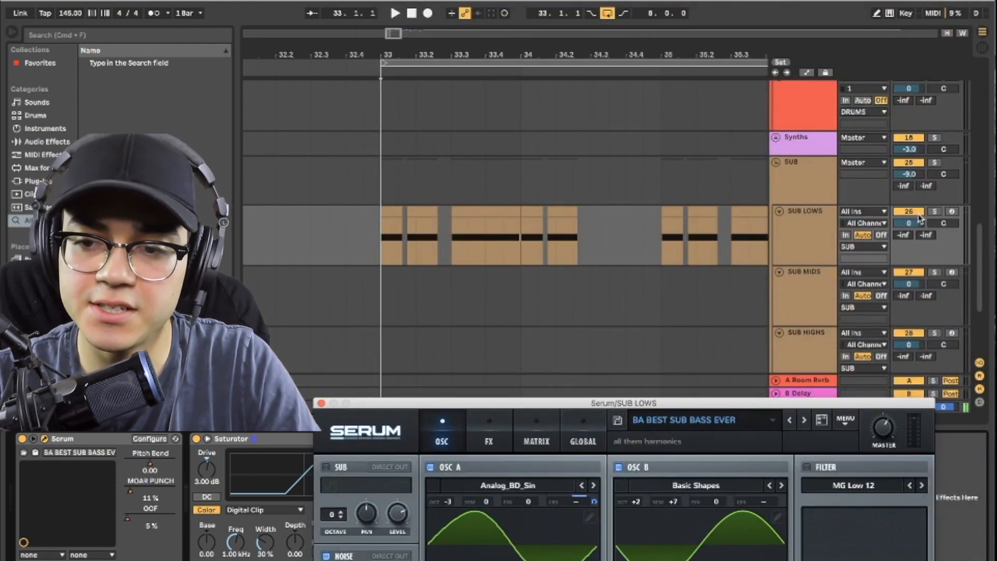
# Step: Solo the SUB group and play the SUB LOWS clips from bar 33 several times while watching the Serum patch
pyautogui.click(798, 181)
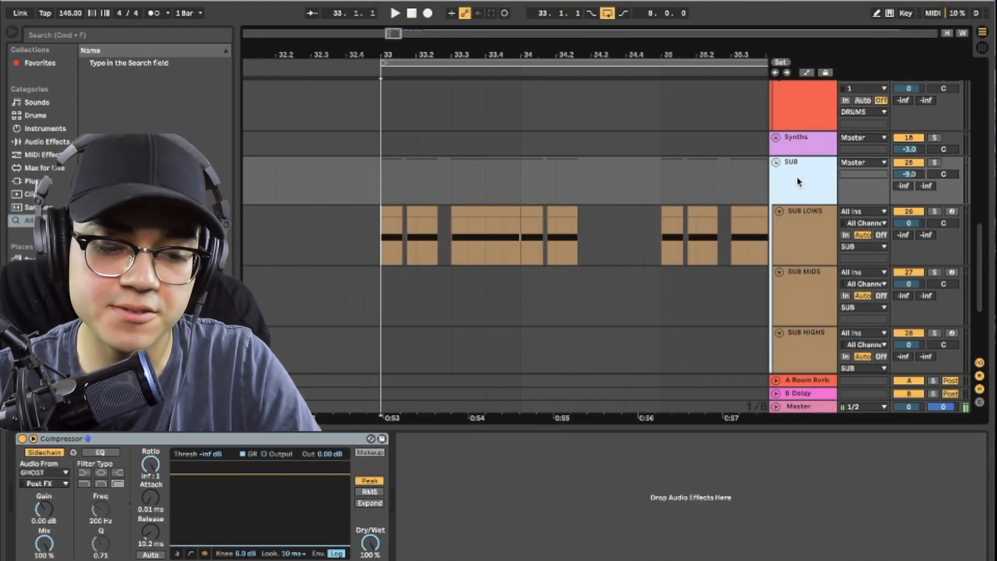
pyautogui.press('space')
pyautogui.click(760, 259)
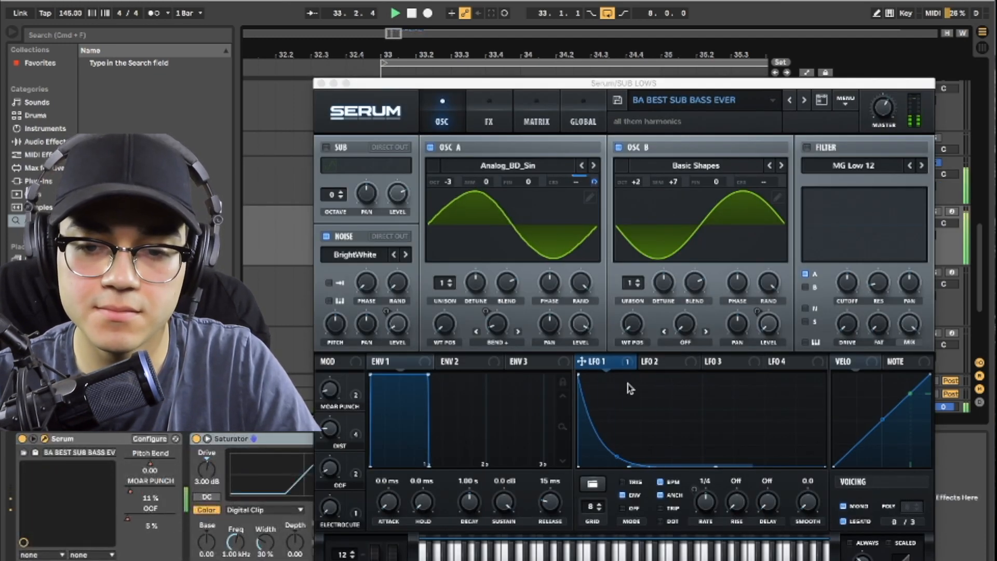
pyautogui.press('space')
pyautogui.press('space')
pyautogui.press('space')
pyautogui.press('space')
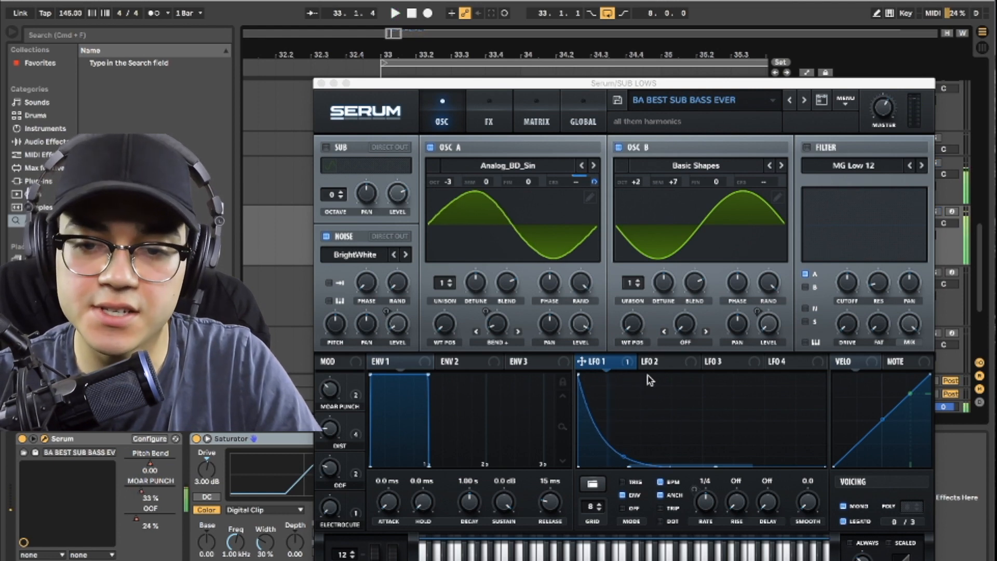
pyautogui.press('space')
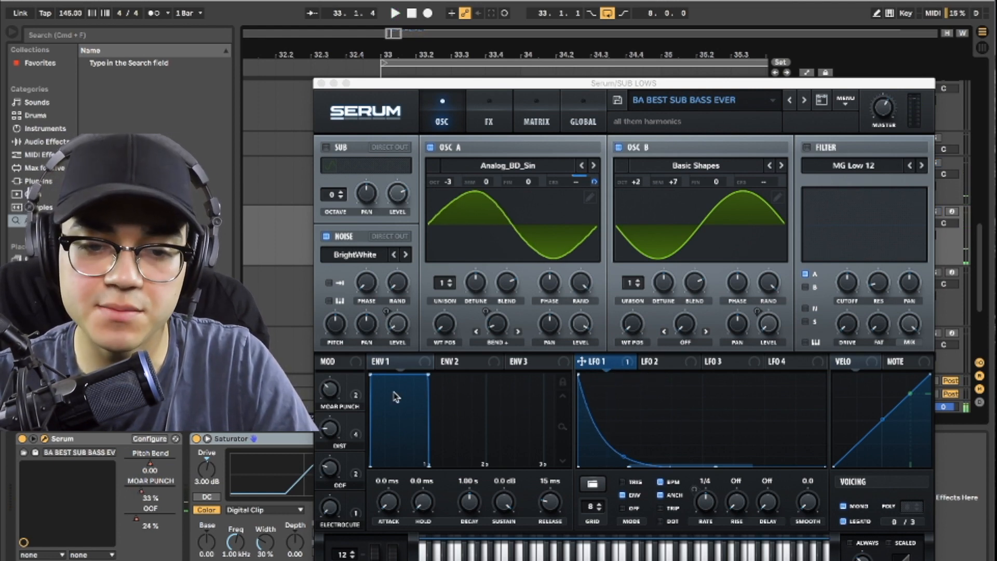
pyautogui.press('space')
pyautogui.press('space')
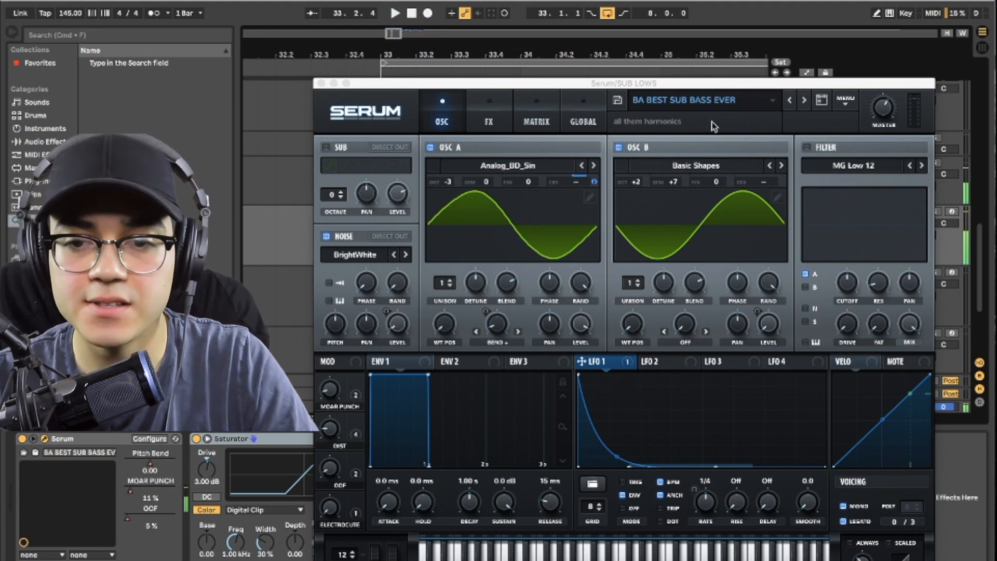
# Step: Close the SUB LOWS synth window and look over the SUB LOWS clip pattern from bar 33
pyautogui.click(323, 84)
pyautogui.click(386, 239)
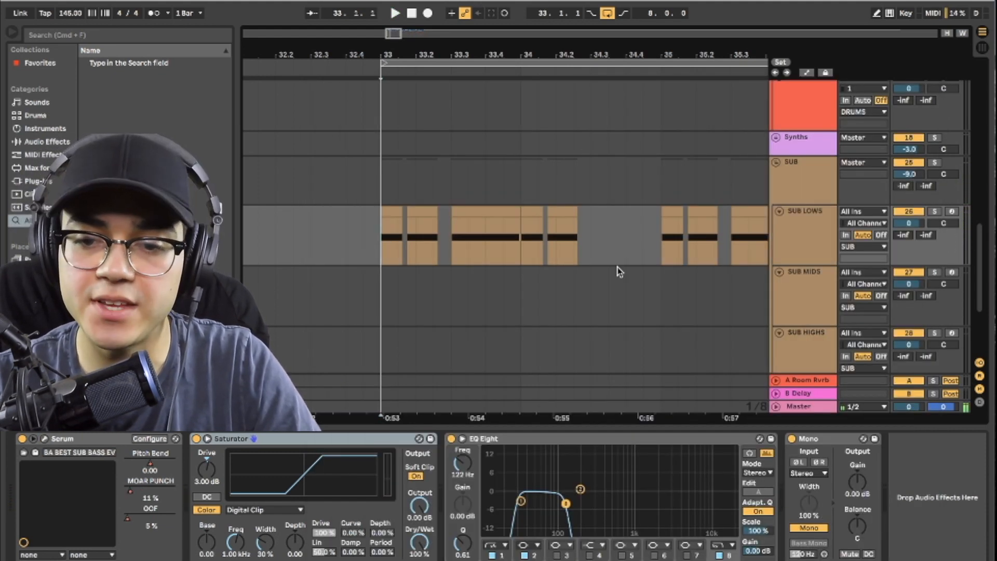
pyautogui.scroll(-2, 646, 271)
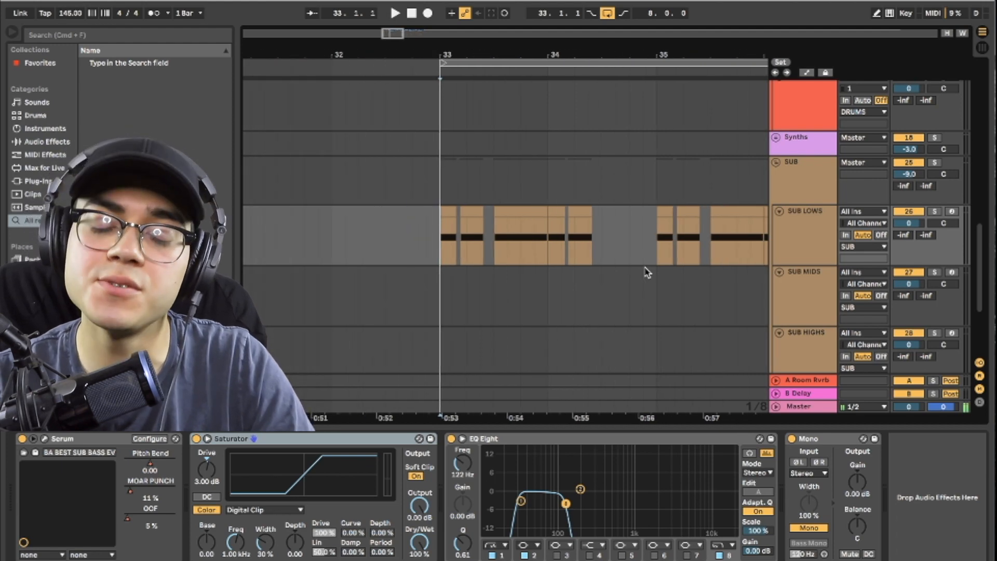
pyautogui.scroll(2, 646, 271)
pyautogui.hscroll(3, 646, 272)
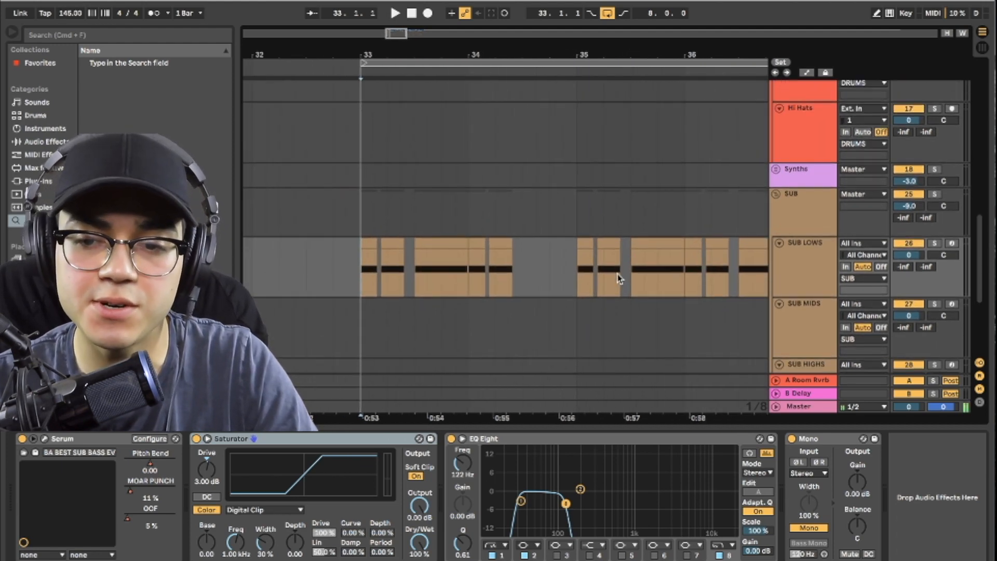
pyautogui.scroll(-2, 619, 280)
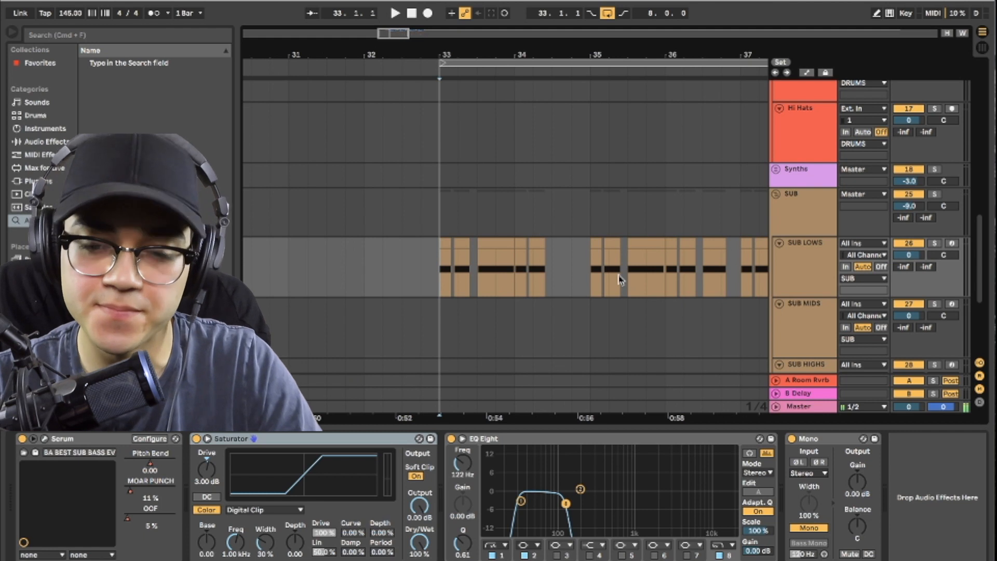
pyautogui.scroll(2, 457, 279)
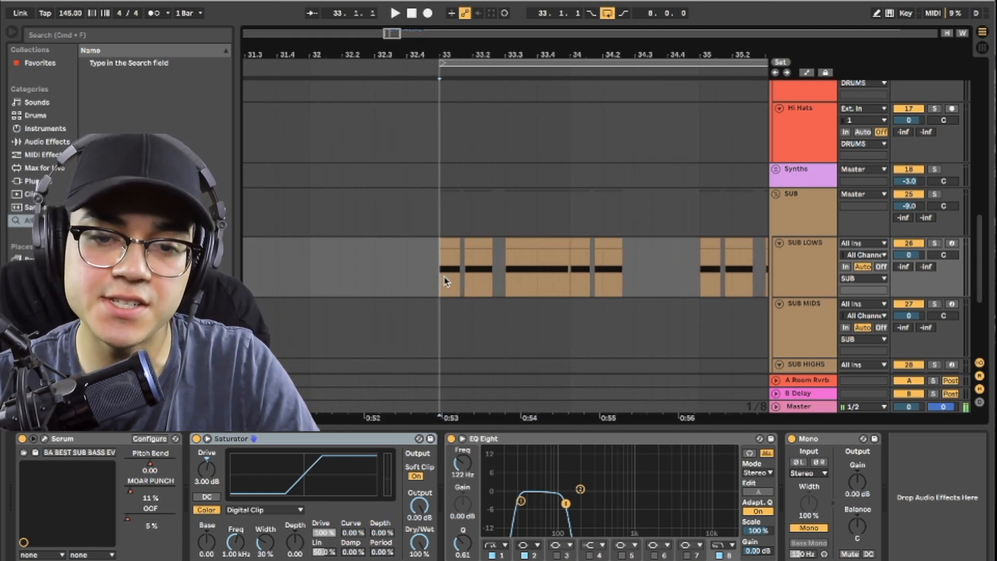